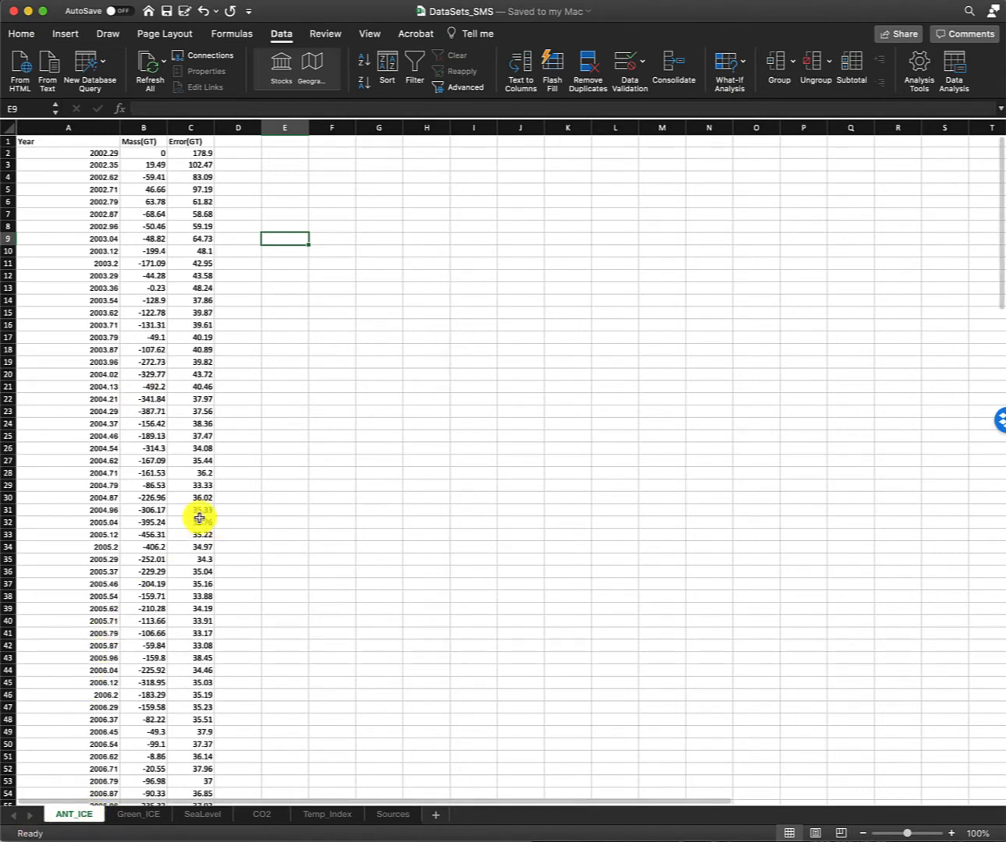
Run Descriptive Statistics on the mass values B2:B188 of ANT_ICE, grouped by columns, with summary statistics output to a new worksheet
{"action": "left_click", "coordinate": [155, 151]}
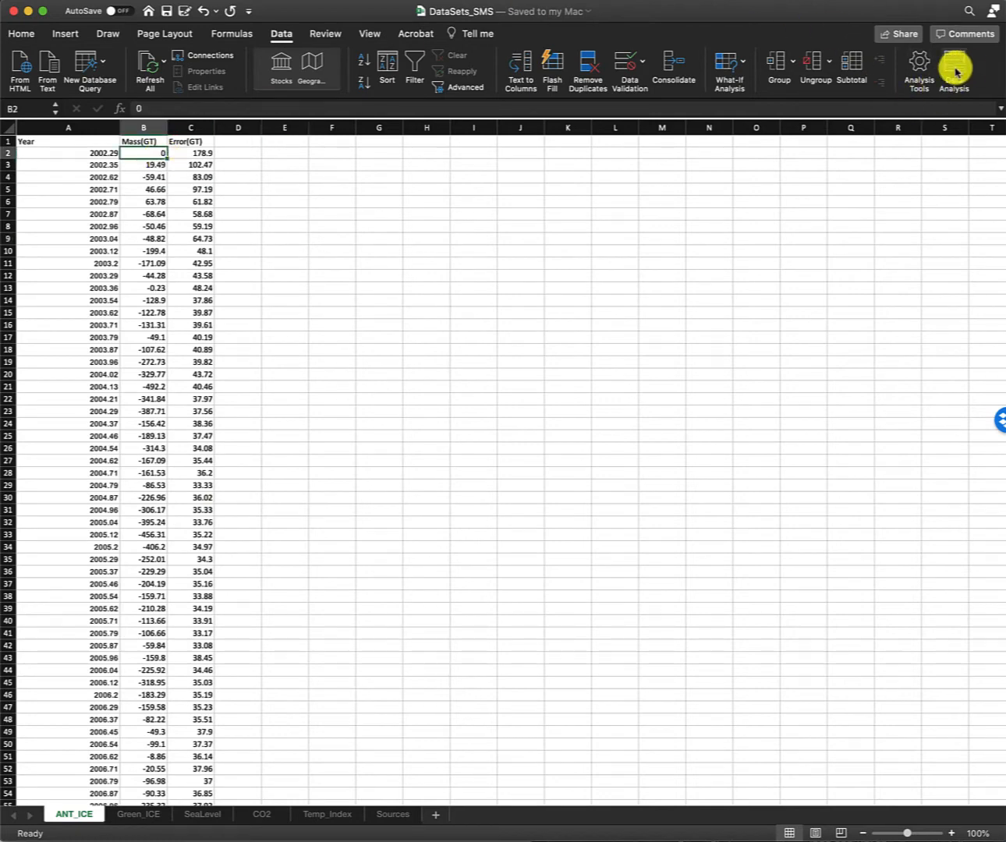
{"action": "left_click", "coordinate": [285, 35]}
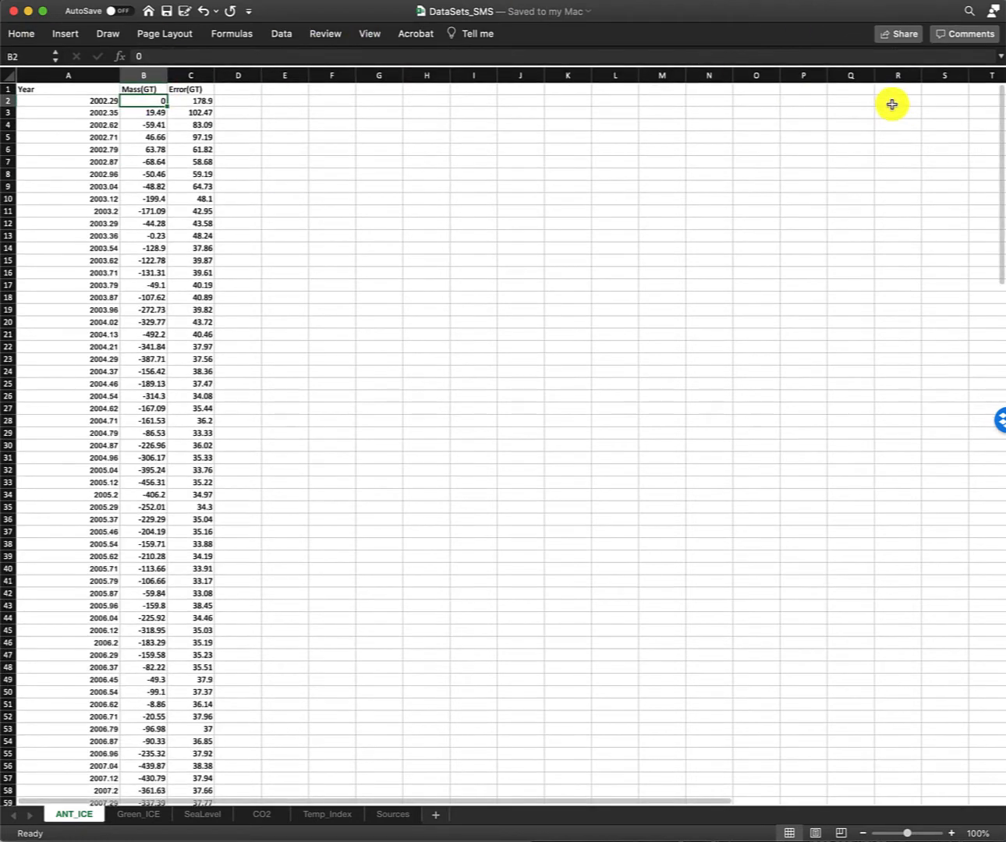
{"action": "double_click", "coordinate": [279, 34]}
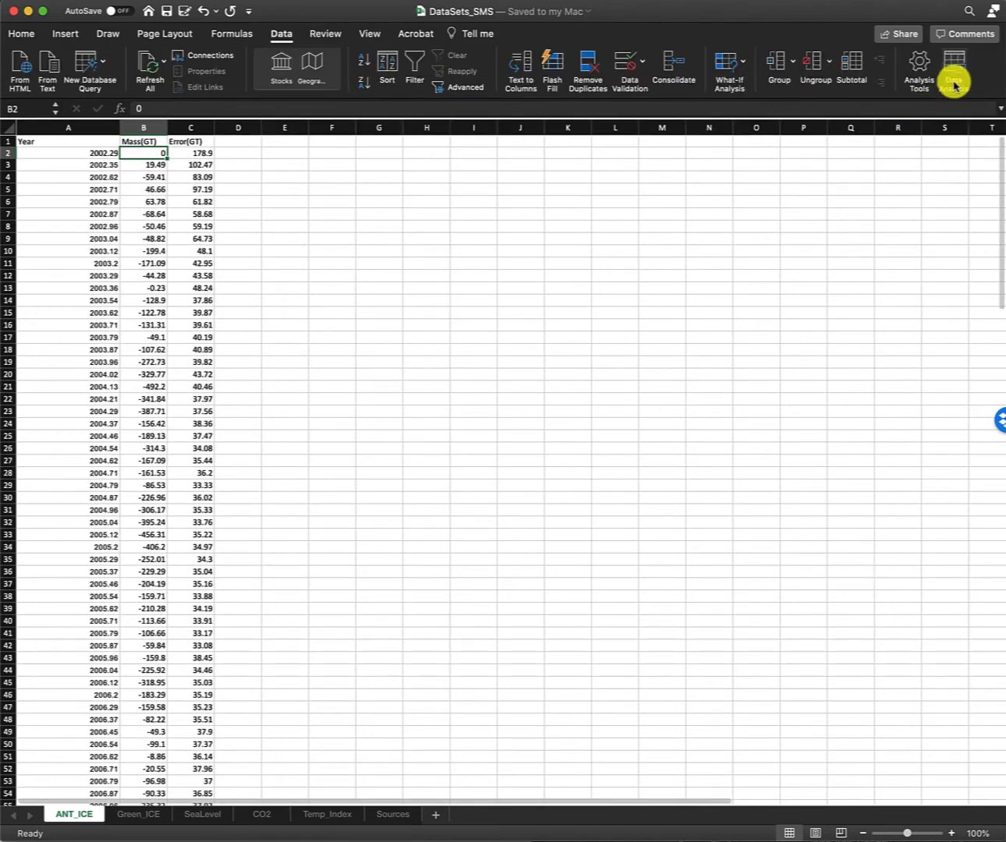
{"action": "left_click", "coordinate": [955, 62]}
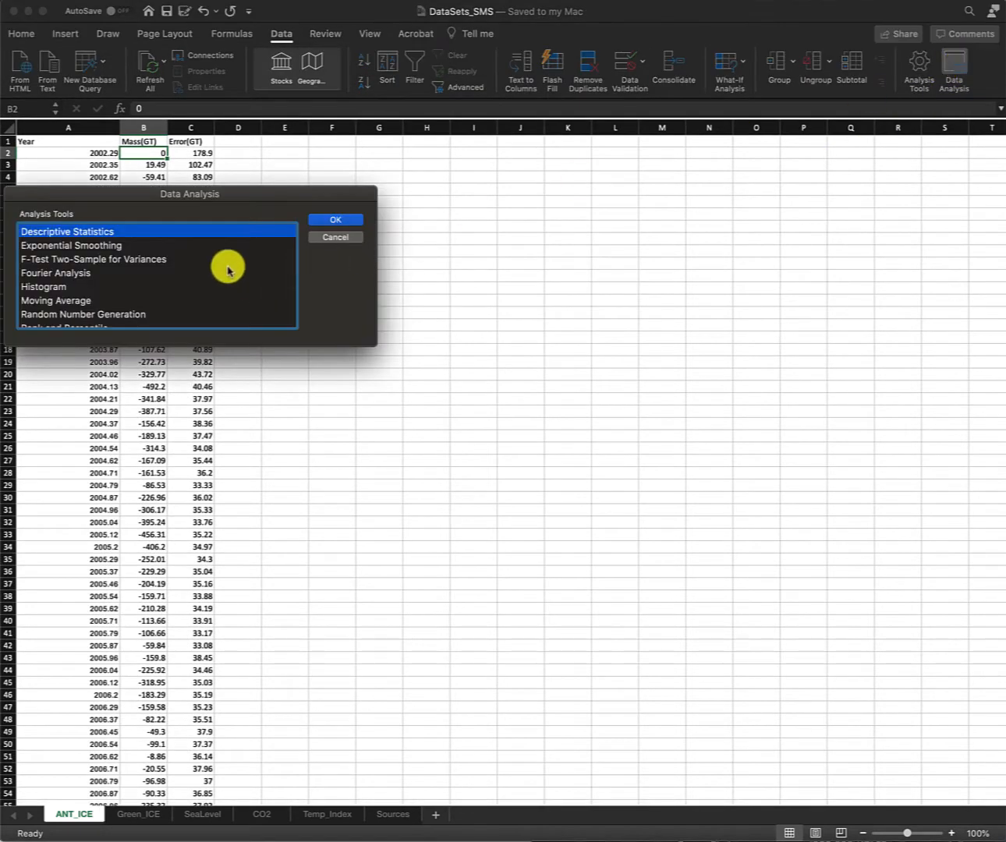
{"action": "scroll", "coordinate": [114, 239], "scroll_direction": "up", "scroll_amount": 2}
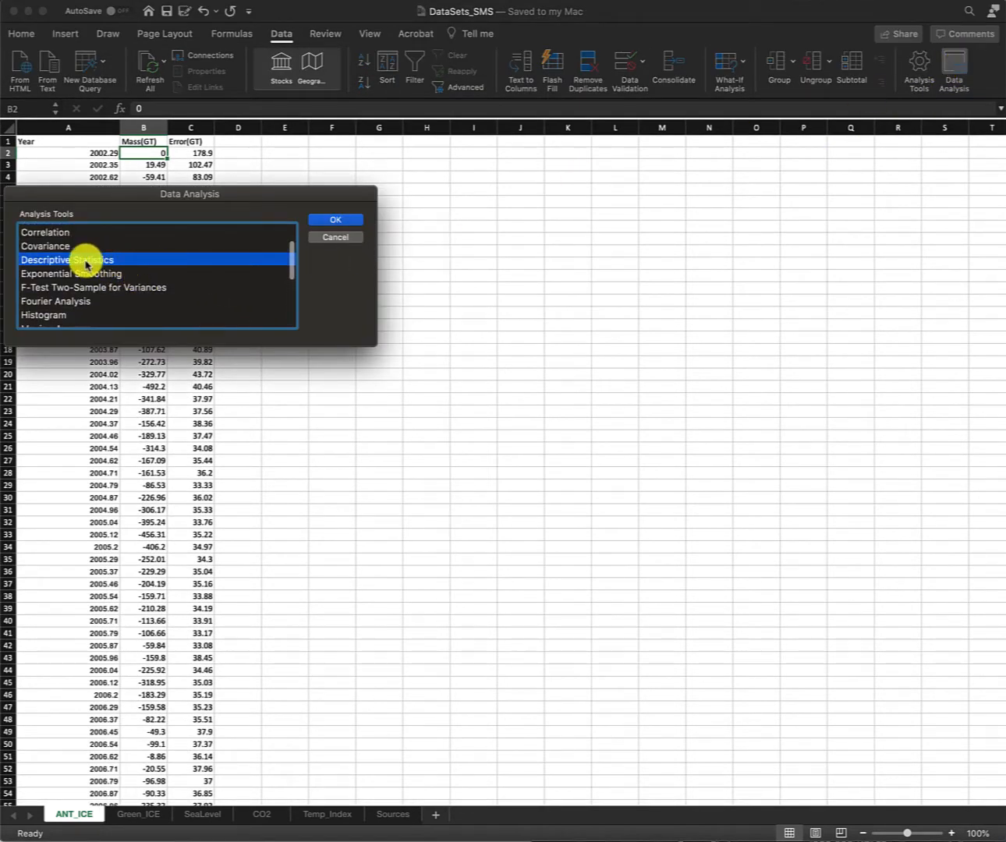
{"action": "left_click", "coordinate": [353, 221]}
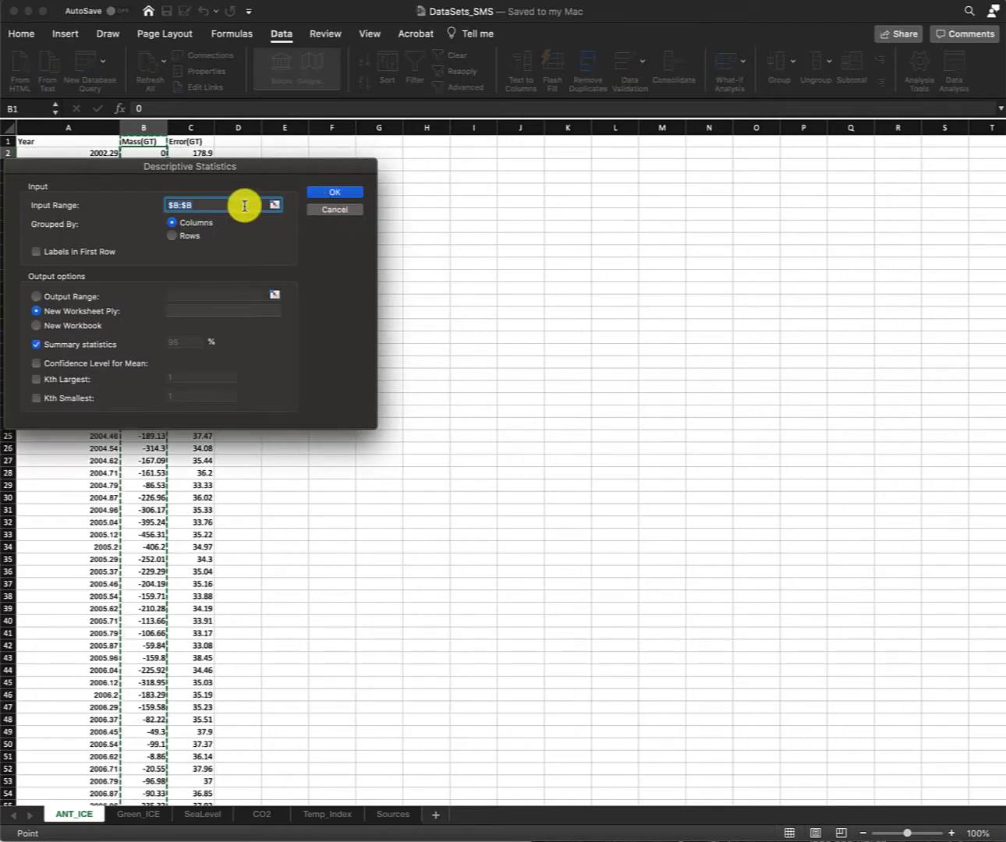
{"action": "left_click_drag", "start_coordinate": [258, 167], "coordinate": [580, 158]}
{"action": "left_click", "coordinate": [605, 201]}
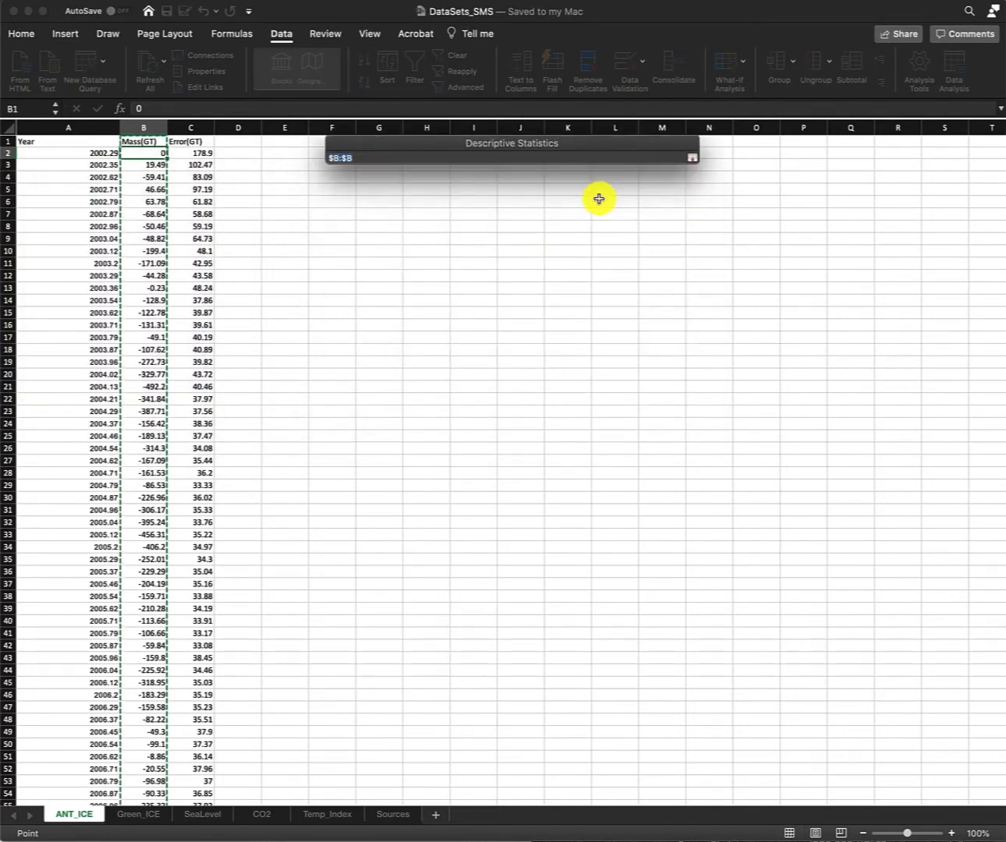
{"action": "left_click", "coordinate": [151, 154]}
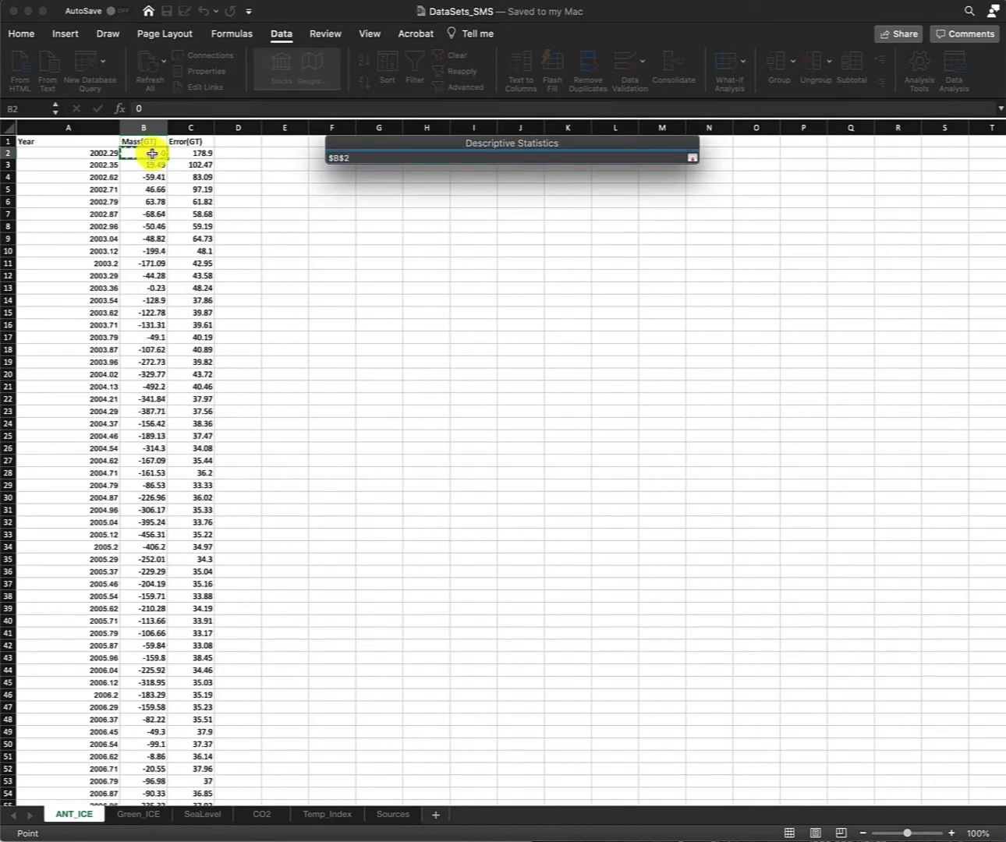
{"action": "key", "text": "super+shift+Down"}
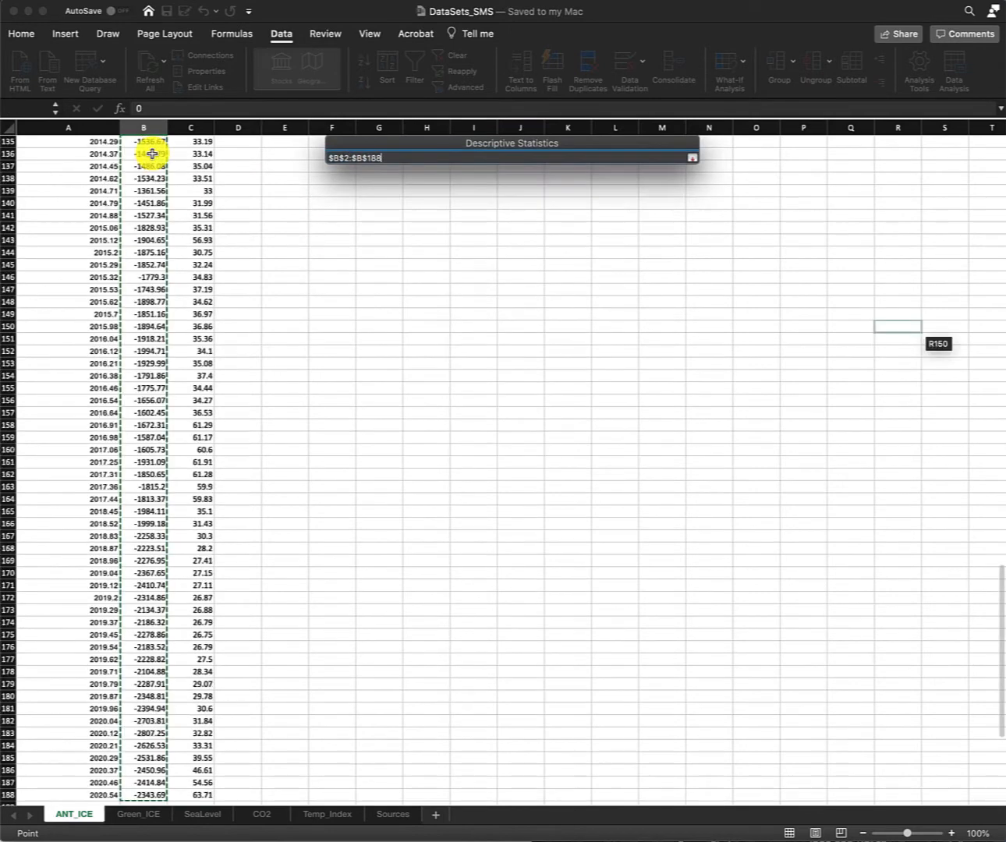
{"action": "key", "text": "Return"}
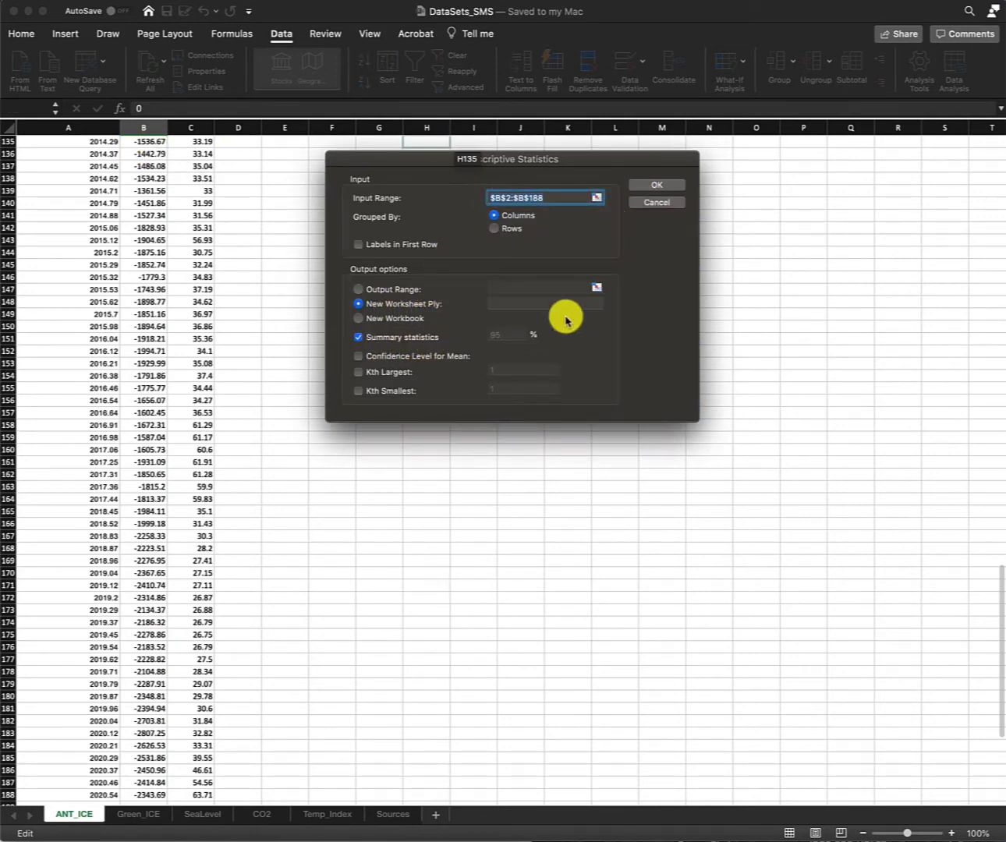
{"action": "left_click", "coordinate": [655, 184]}
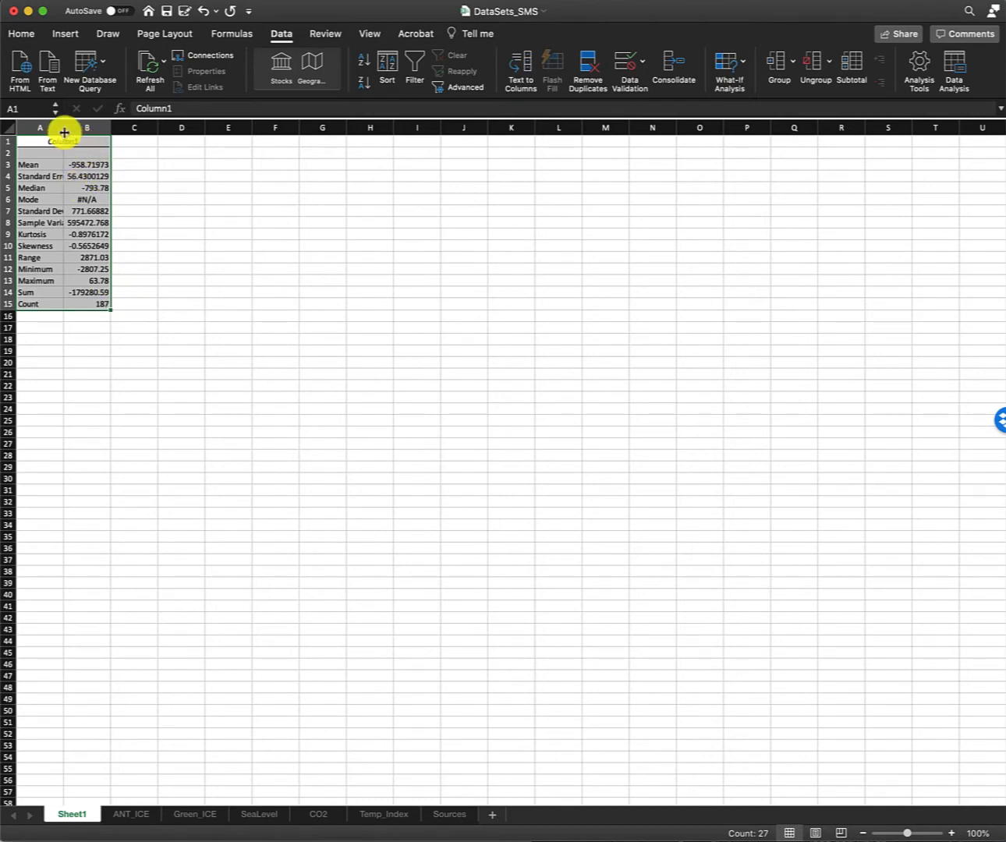
Widen column A of the statistics output to about 23 and inspect the mode and standard deviation cells
{"action": "left_click_drag", "start_coordinate": [63, 131], "coordinate": [119, 135]}
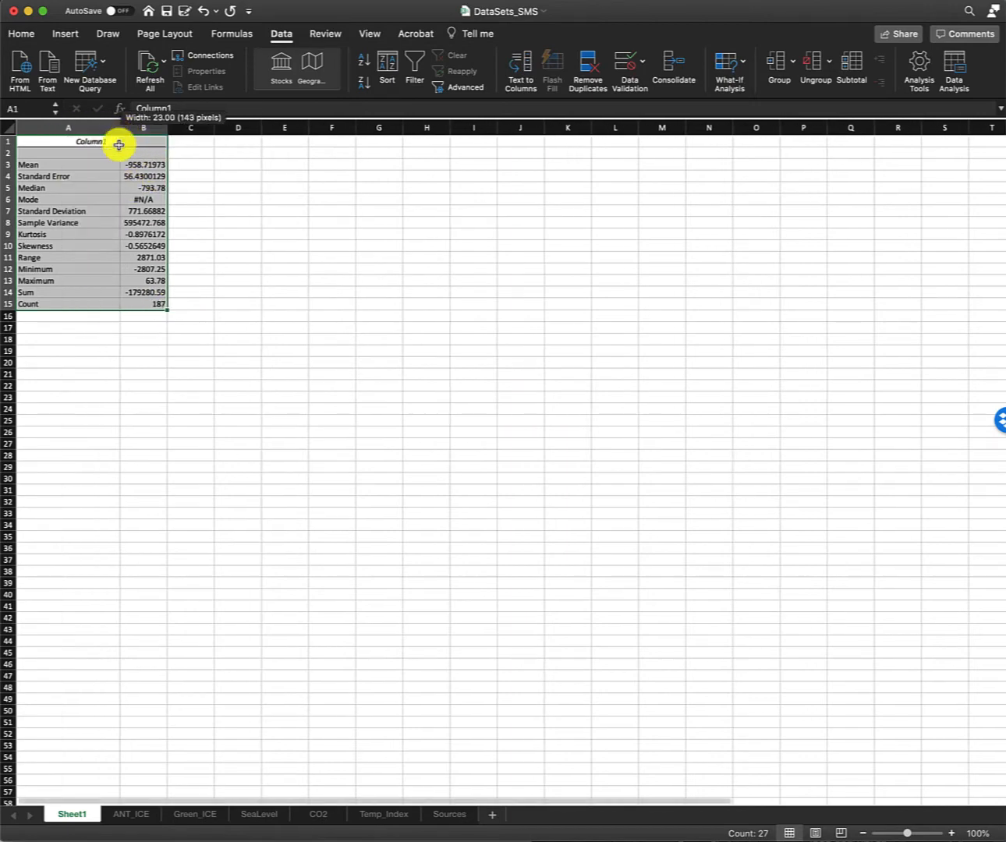
{"action": "left_click", "coordinate": [161, 200]}
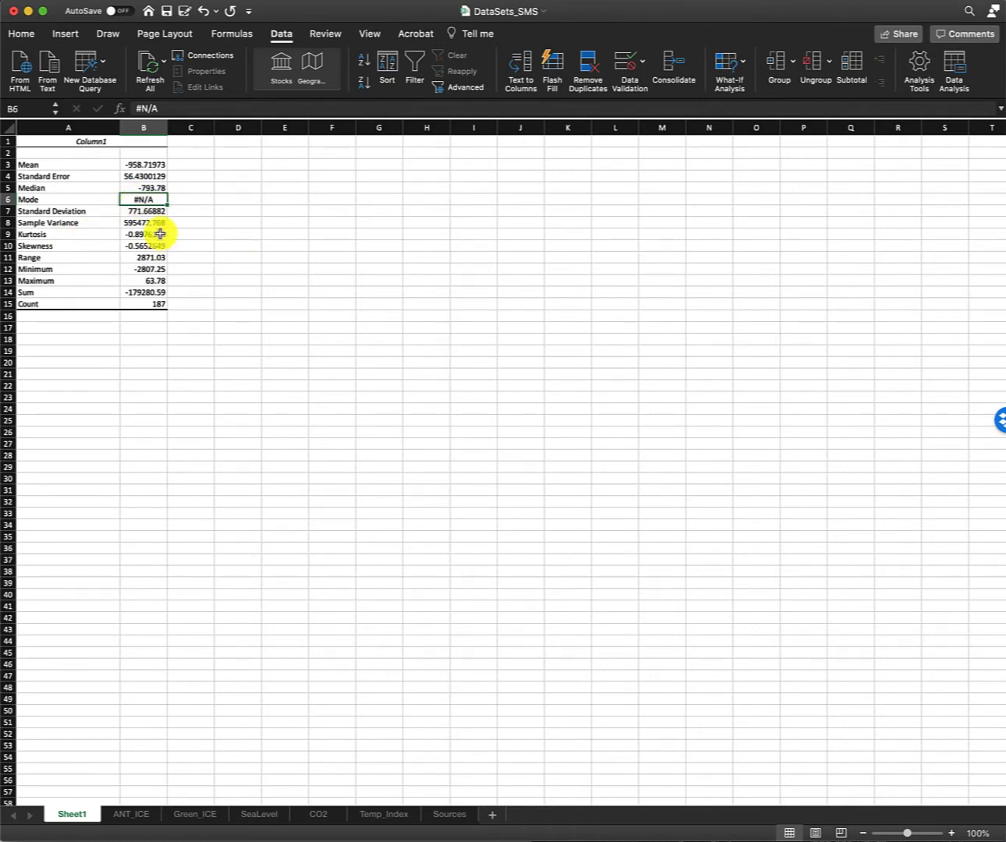
{"action": "left_click", "coordinate": [163, 210]}
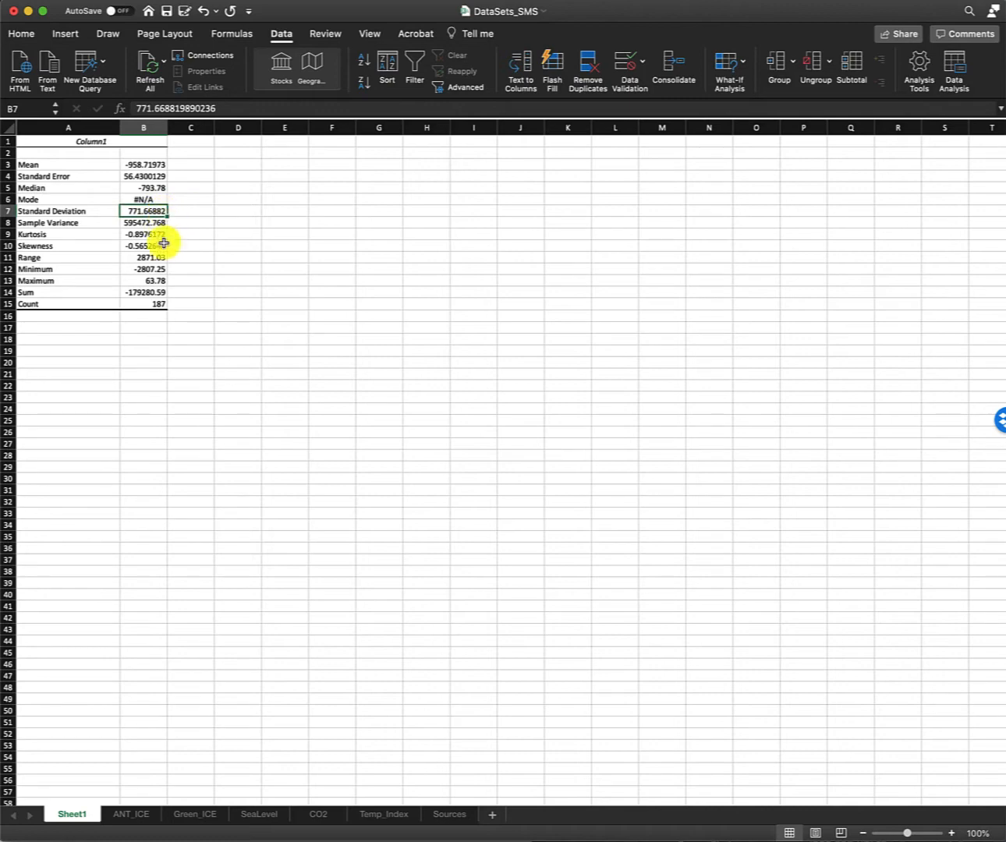
Run the Histogram analysis on the mass values B2:B188 of ANT_ICE, with the output on a new worksheet
{"action": "left_click", "coordinate": [129, 814]}
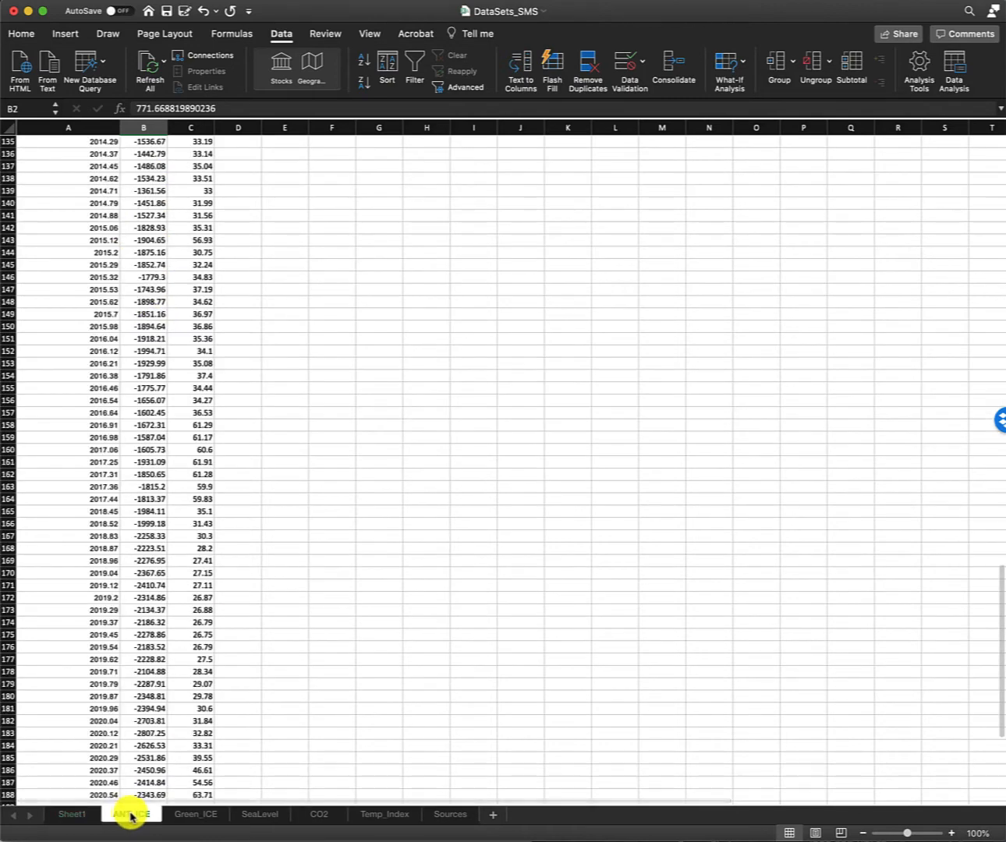
{"action": "scroll", "coordinate": [149, 223], "scroll_direction": "up", "scroll_amount": 10}
{"action": "scroll", "coordinate": [170, 224], "scroll_direction": "up", "scroll_amount": 5}
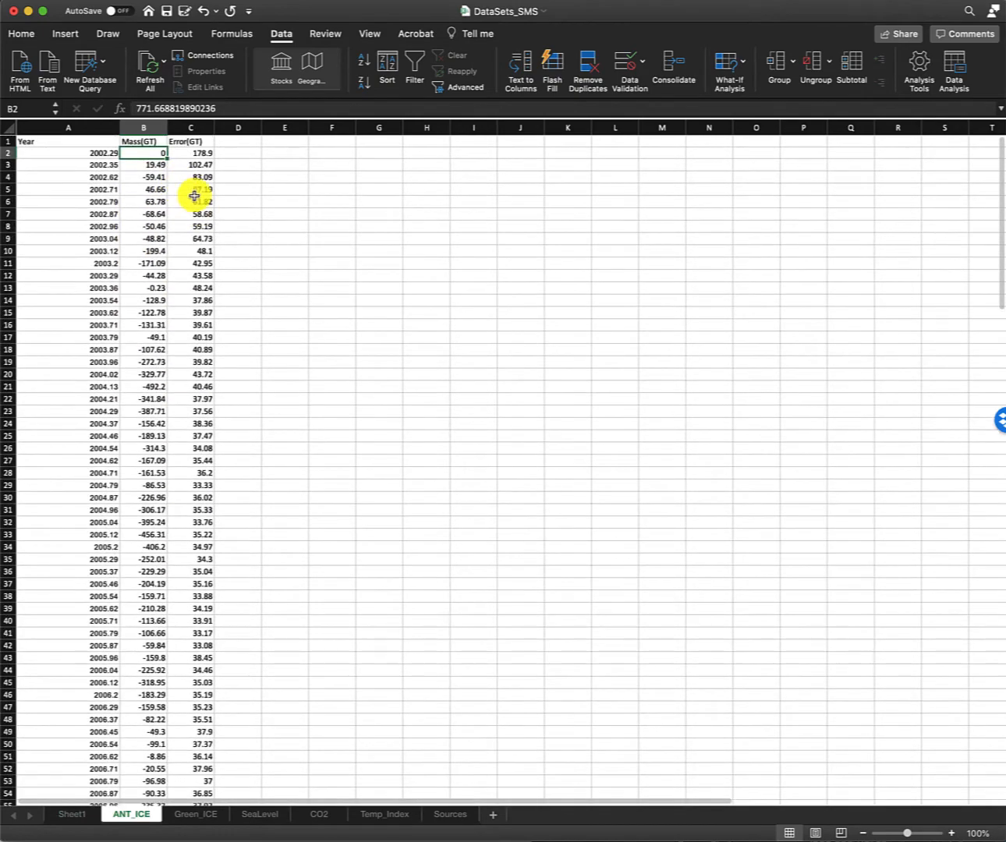
{"action": "left_click", "coordinate": [956, 73]}
{"action": "scroll", "coordinate": [149, 287], "scroll_direction": "down", "scroll_amount": 1}
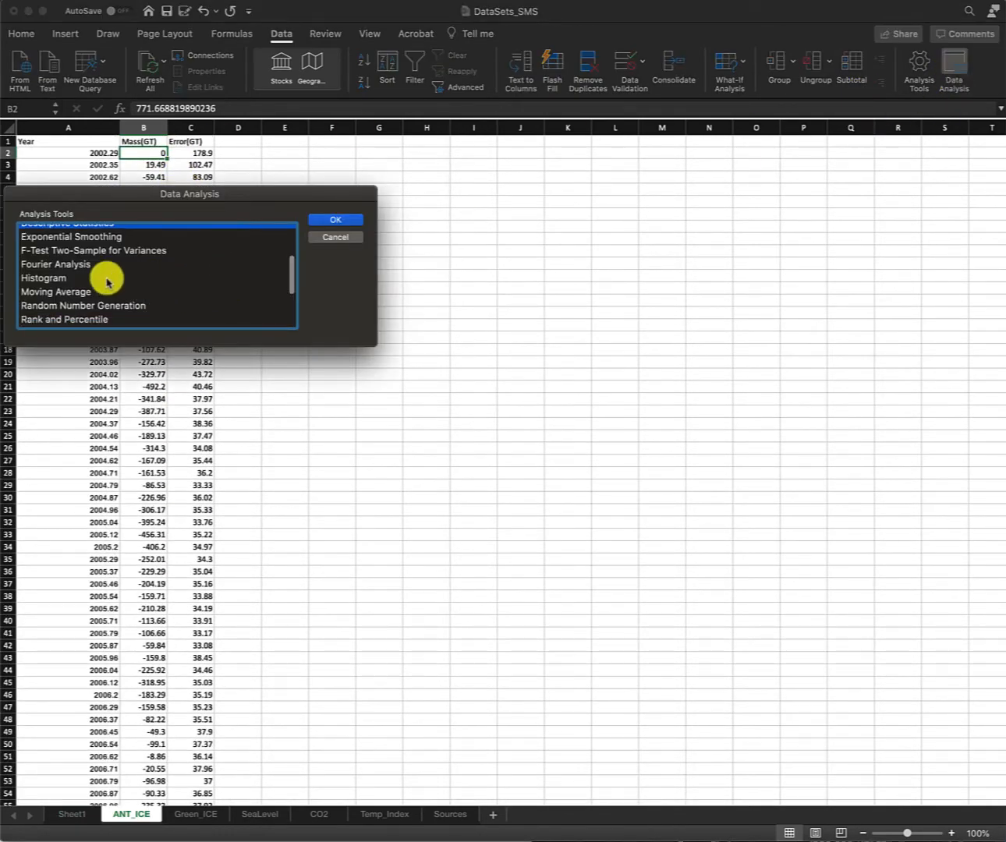
{"action": "left_click", "coordinate": [129, 281]}
{"action": "left_click", "coordinate": [337, 219]}
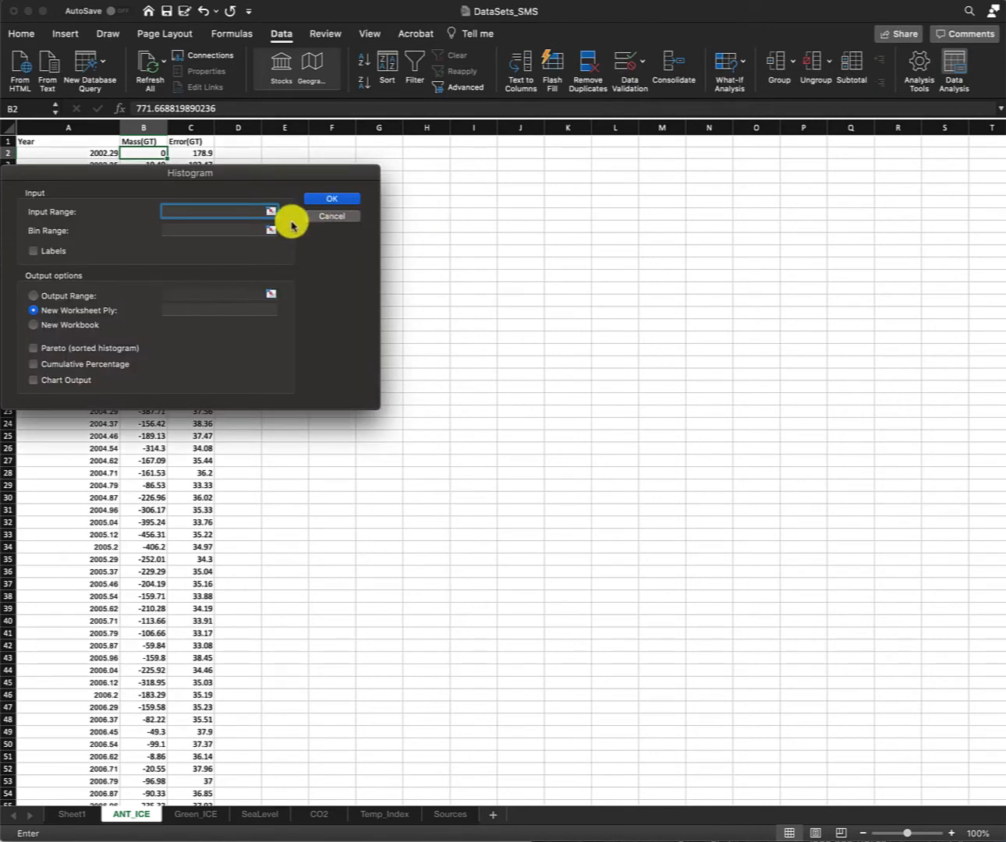
{"action": "left_click_drag", "start_coordinate": [270, 181], "coordinate": [555, 159]}
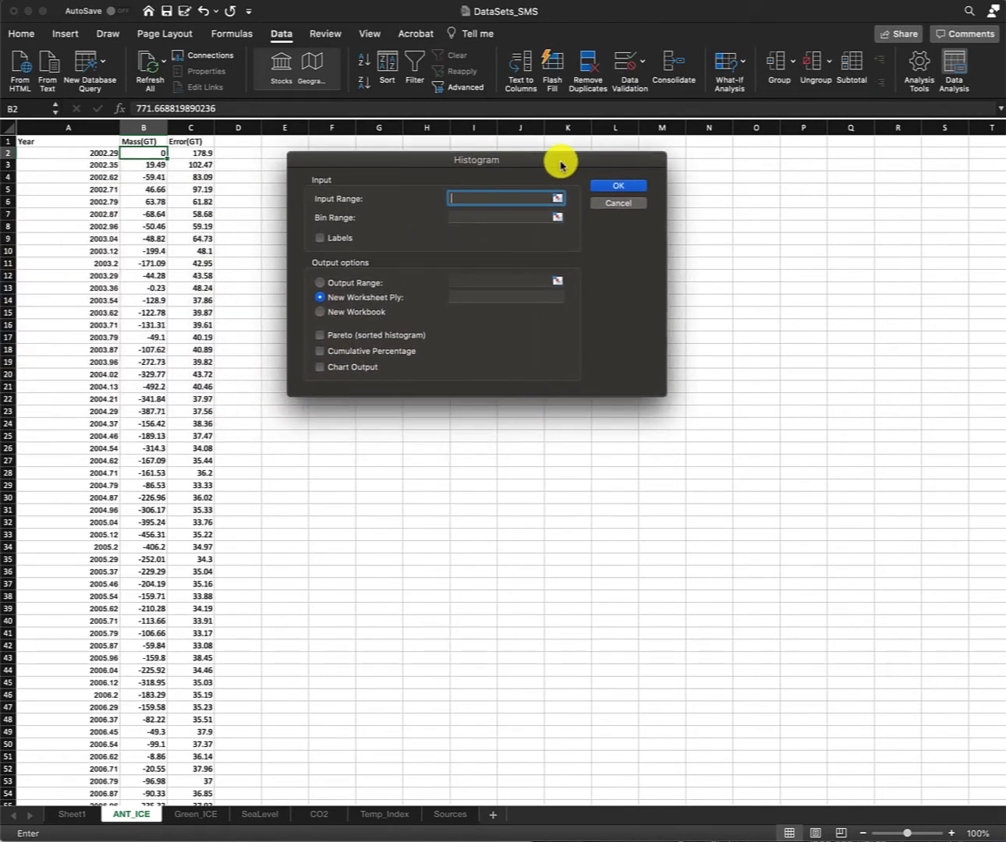
{"action": "left_click", "coordinate": [558, 199]}
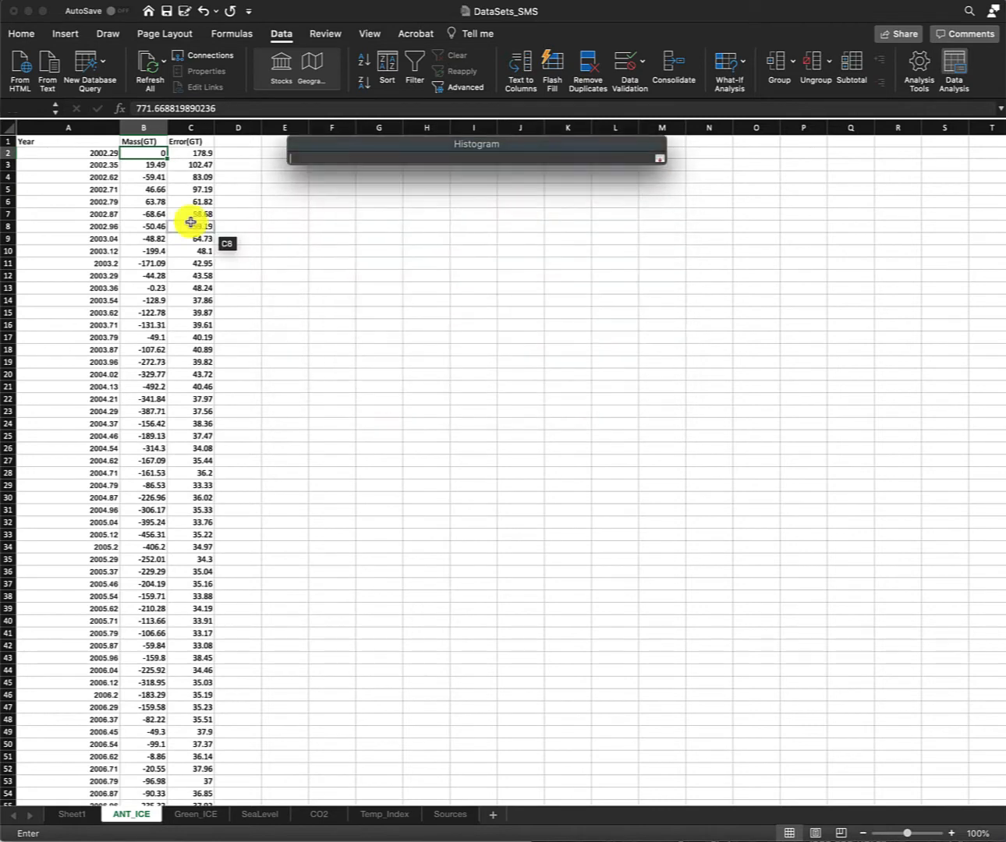
{"action": "left_click", "coordinate": [159, 155]}
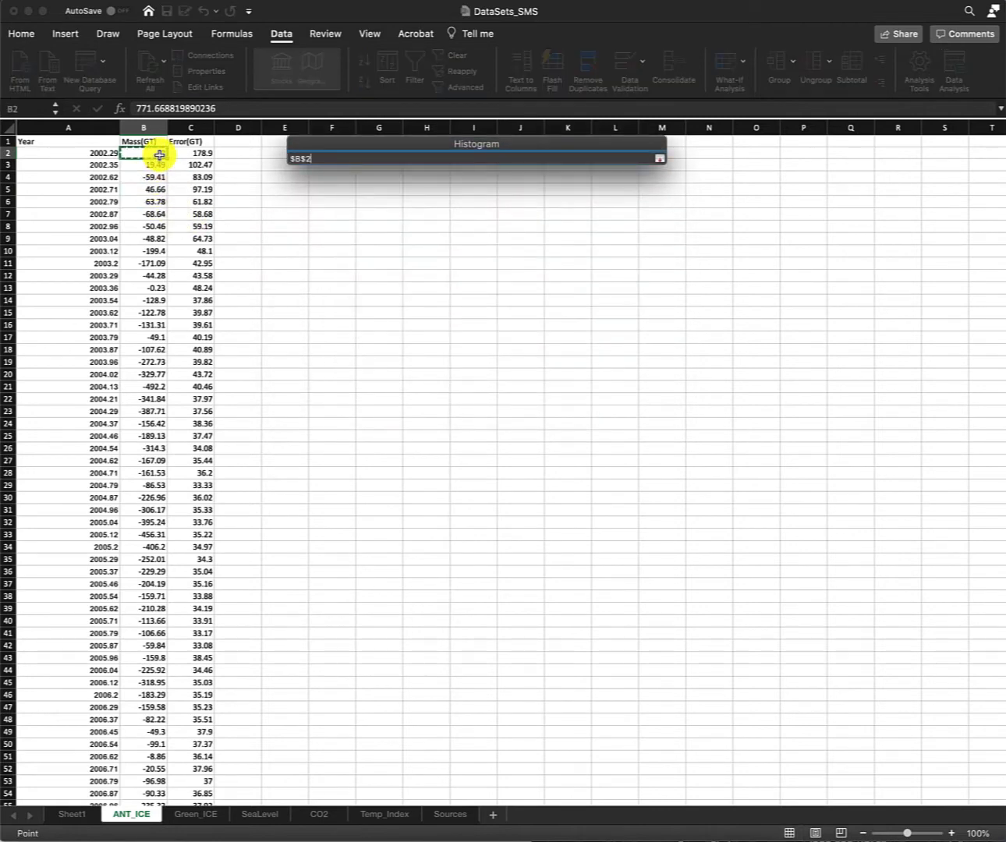
{"action": "key", "text": "ctrl+shift+Down"}
{"action": "key", "text": "Return"}
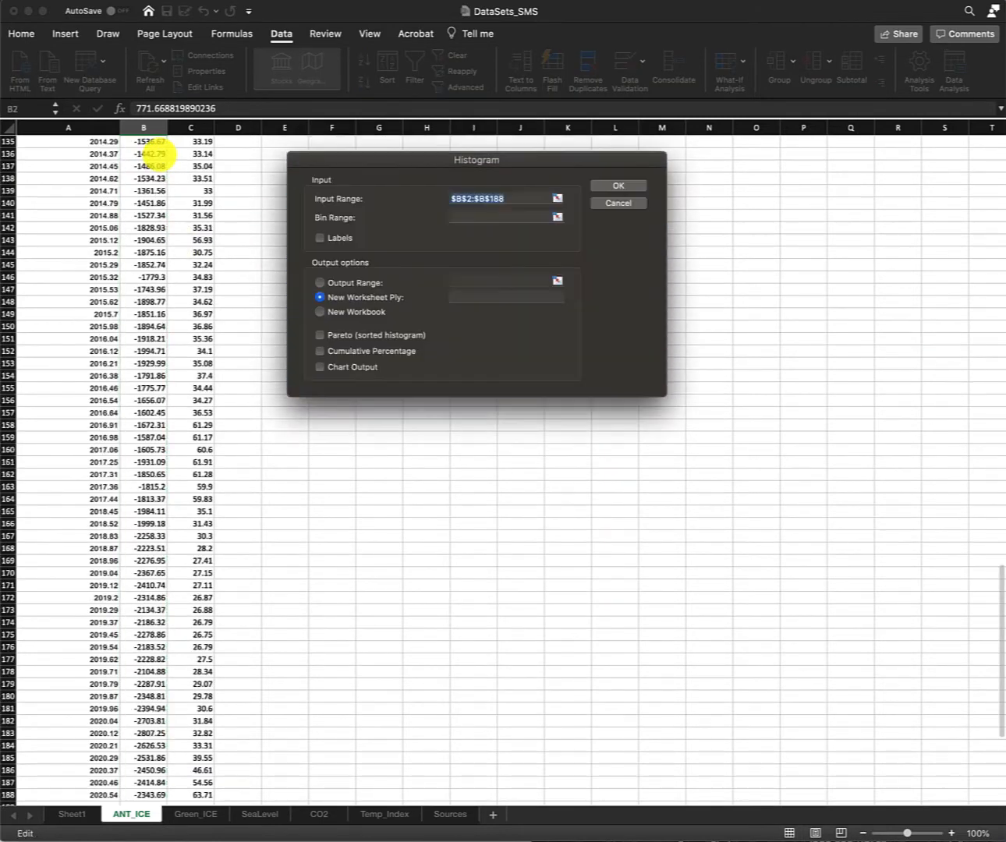
{"action": "left_click", "coordinate": [611, 188]}
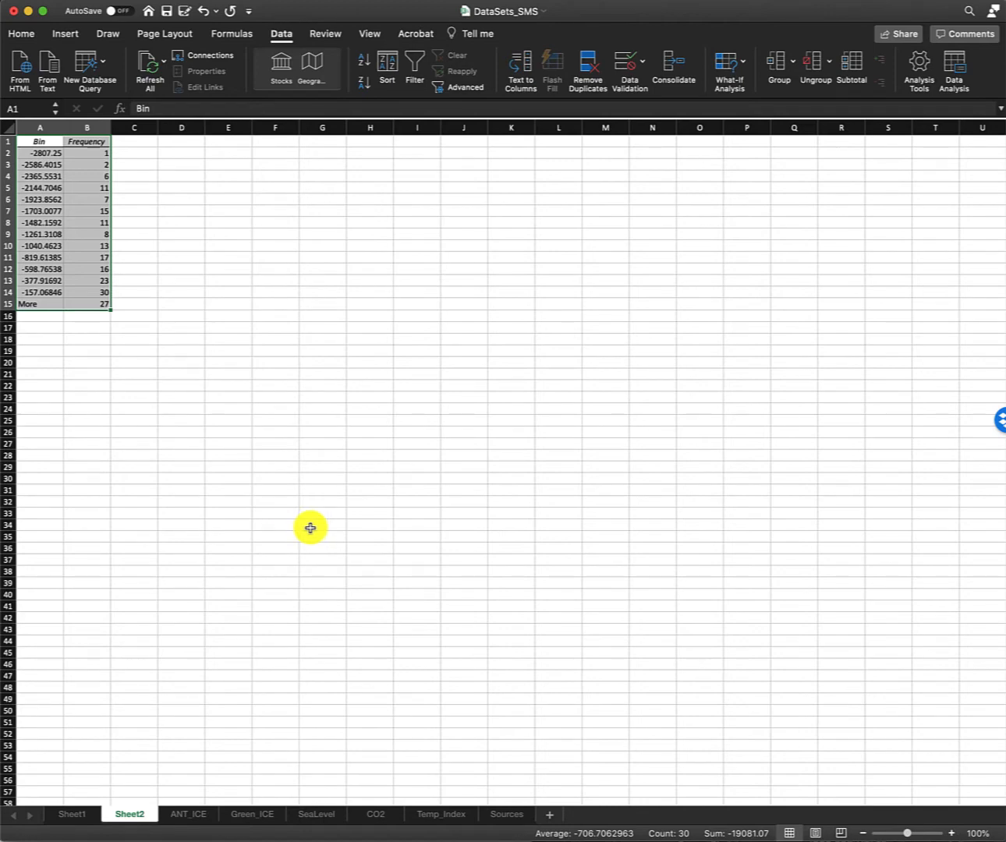
Review the histogram output alongside the descriptive statistics sheet, and highlight the bin and frequency values in A2:B15
{"action": "scroll", "coordinate": [308, 528], "scroll_direction": "down", "scroll_amount": 5}
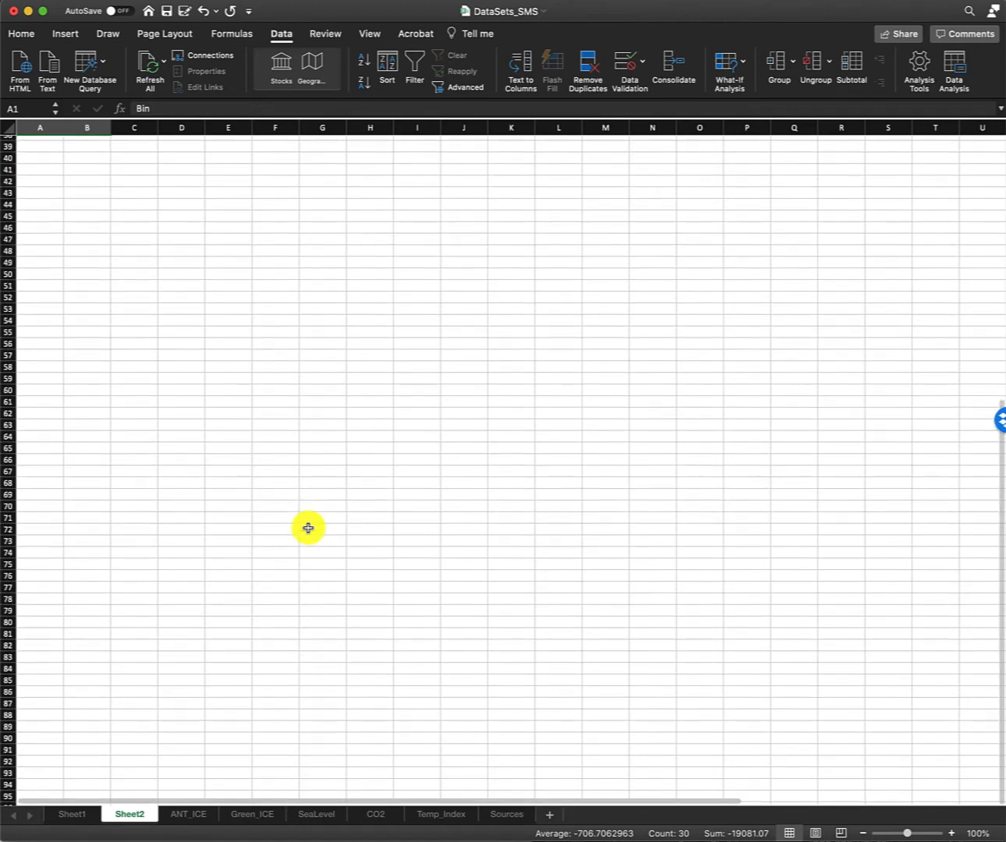
{"action": "scroll", "coordinate": [310, 555], "scroll_direction": "up", "scroll_amount": 5}
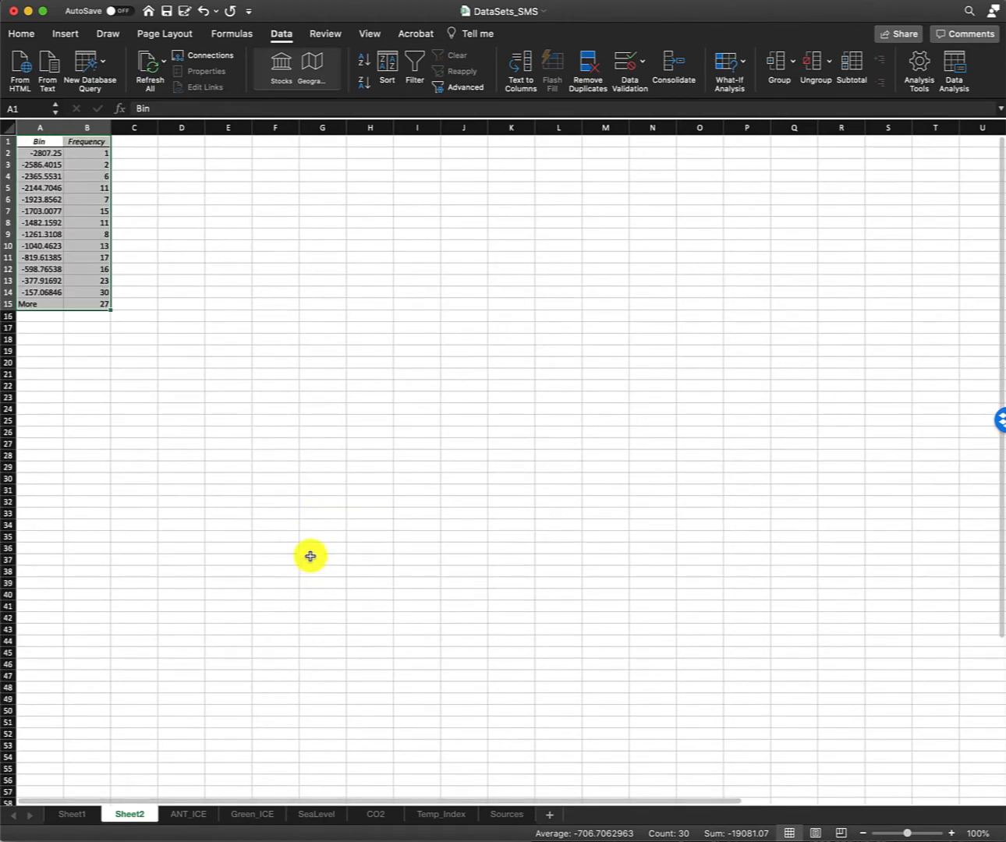
{"action": "left_click", "coordinate": [83, 820]}
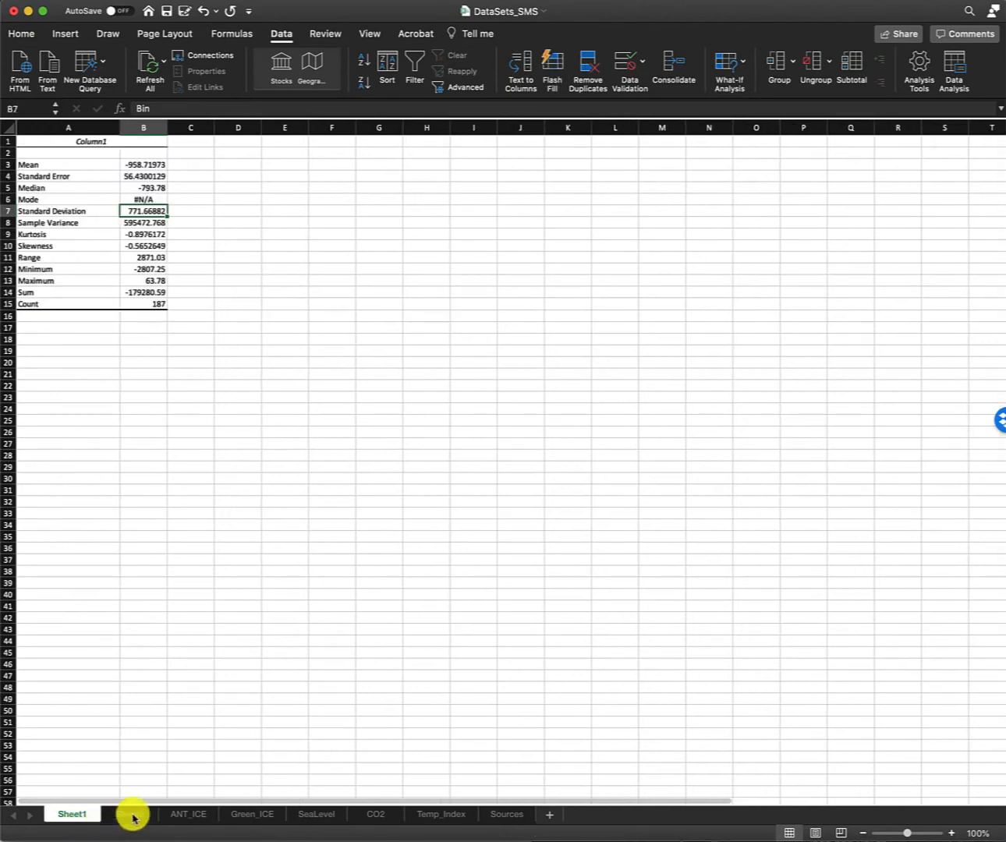
{"action": "left_click", "coordinate": [133, 815]}
{"action": "left_click", "coordinate": [170, 198]}
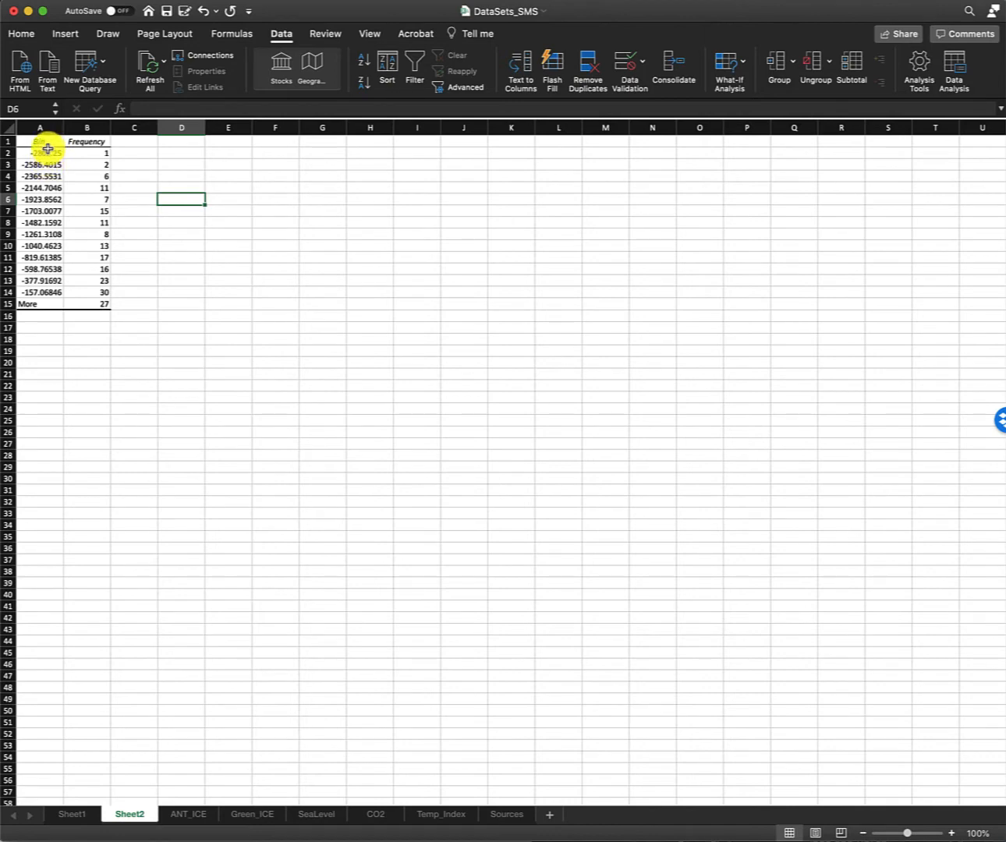
{"action": "left_click_drag", "start_coordinate": [44, 153], "coordinate": [99, 303]}
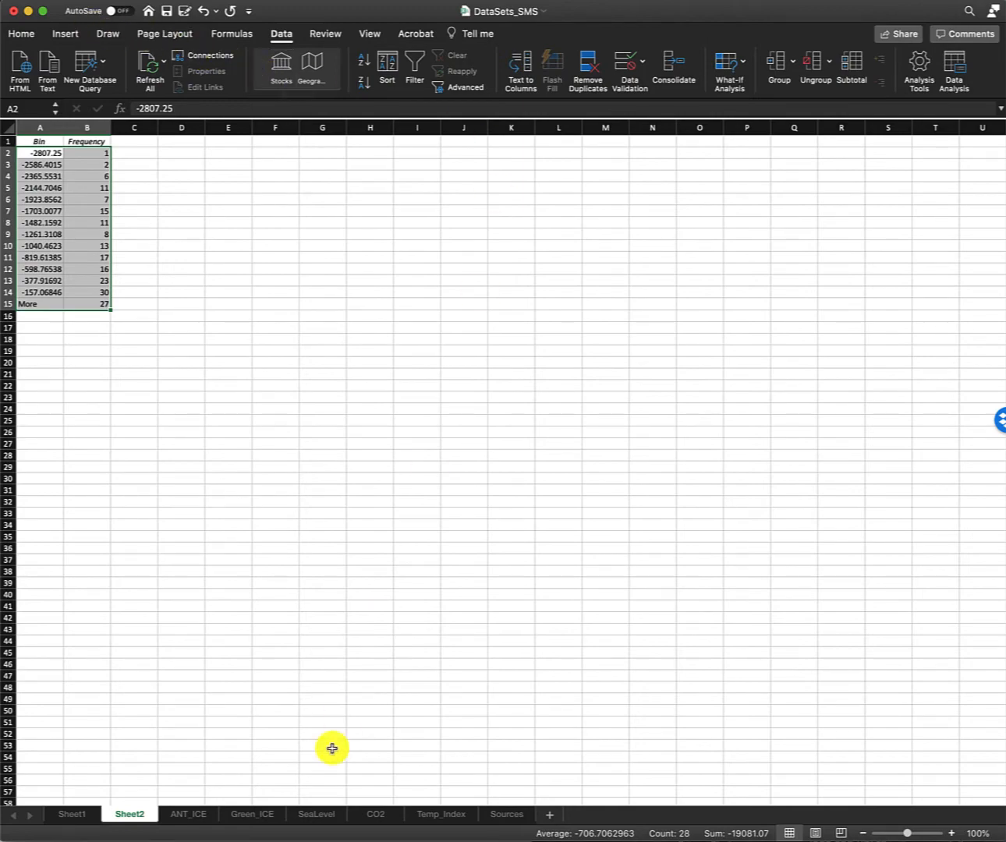
Insert a histogram chart of the whole Mass(GT) column in ANT_ICE and place it beside the data, over about D2:J15
{"action": "left_click", "coordinate": [184, 816]}
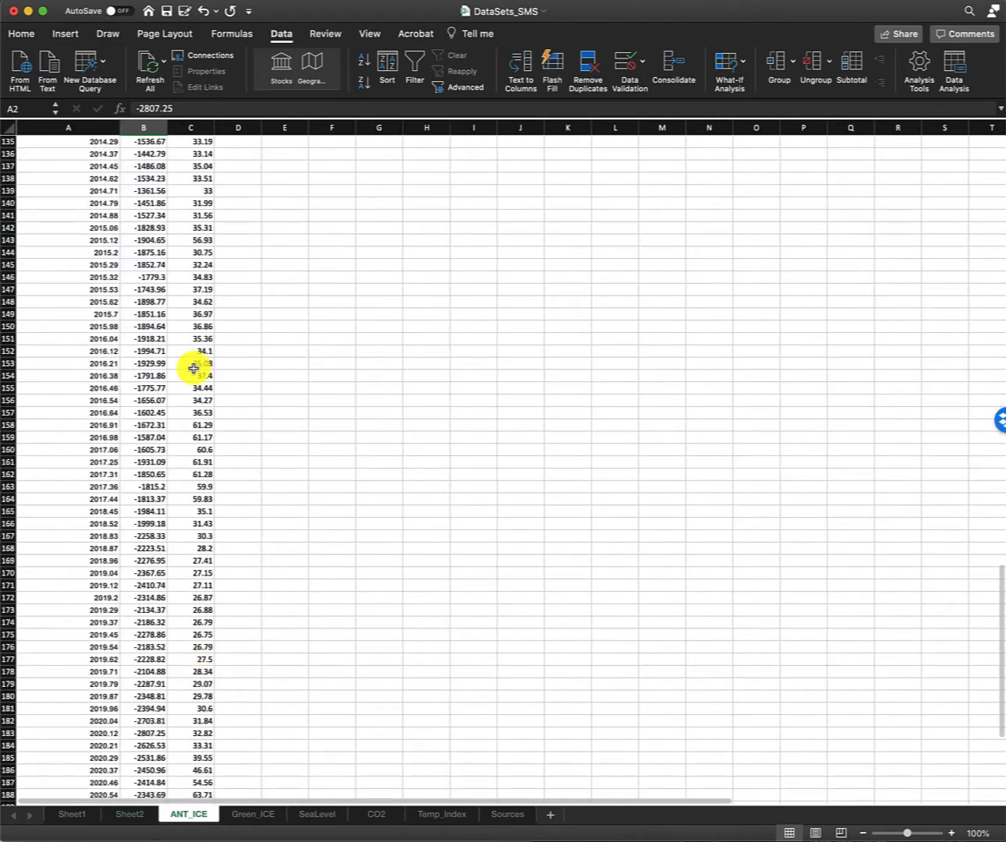
{"action": "scroll", "coordinate": [175, 242], "scroll_direction": "up", "scroll_amount": 10}
{"action": "scroll", "coordinate": [175, 243], "scroll_direction": "up", "scroll_amount": 15}
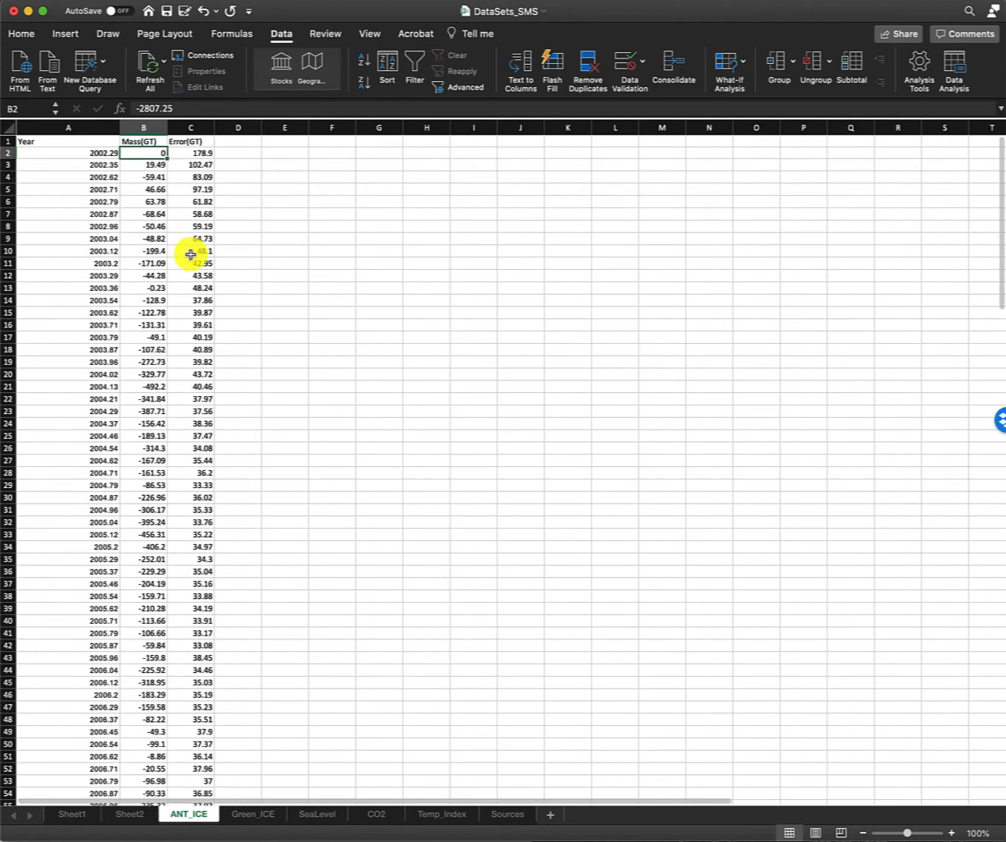
{"action": "left_click", "coordinate": [149, 135]}
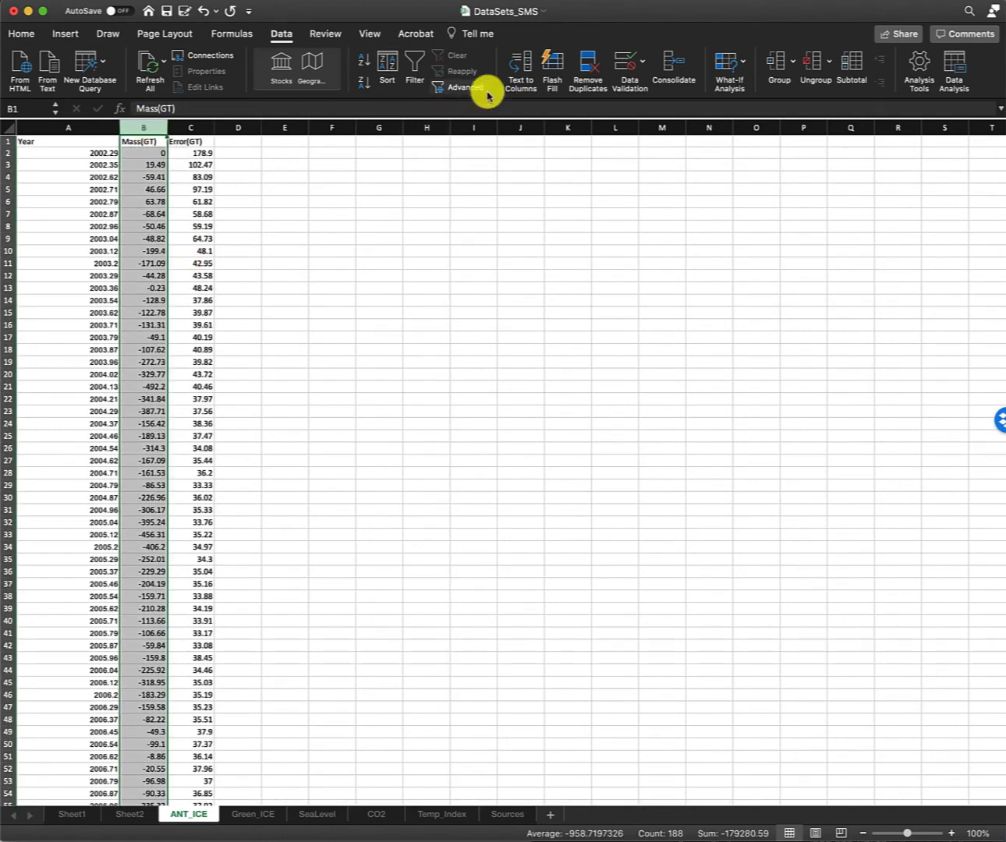
{"action": "left_click", "coordinate": [81, 36]}
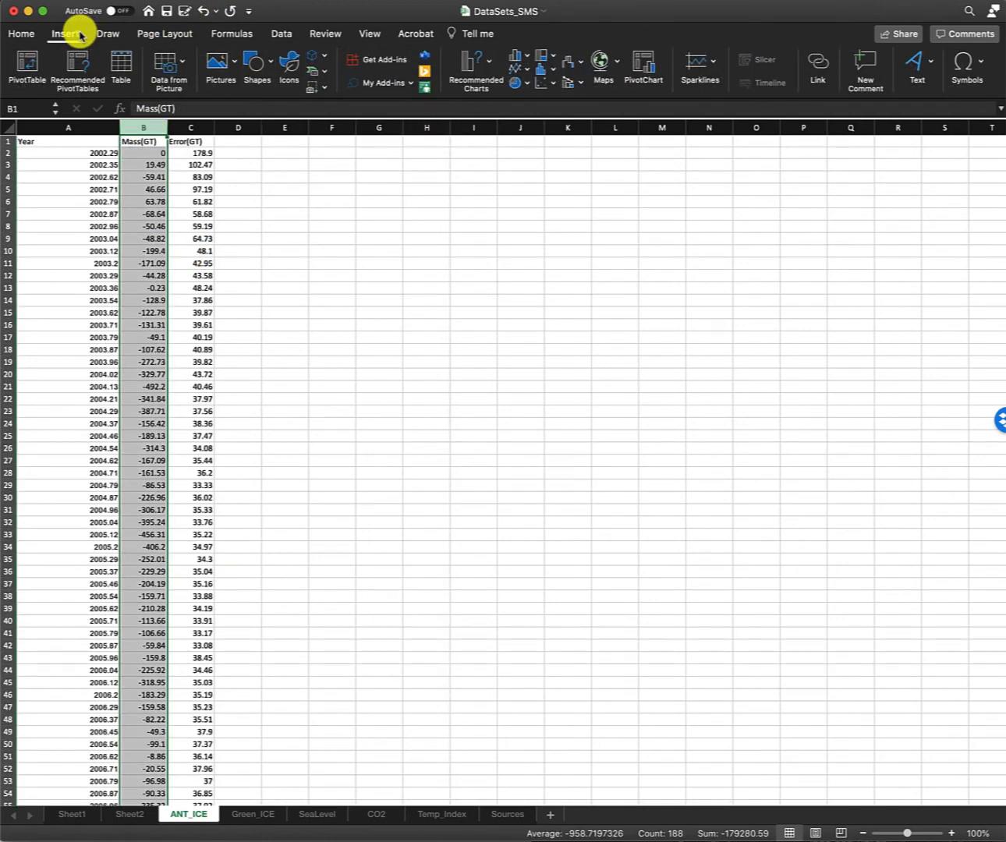
{"action": "left_click", "coordinate": [551, 69]}
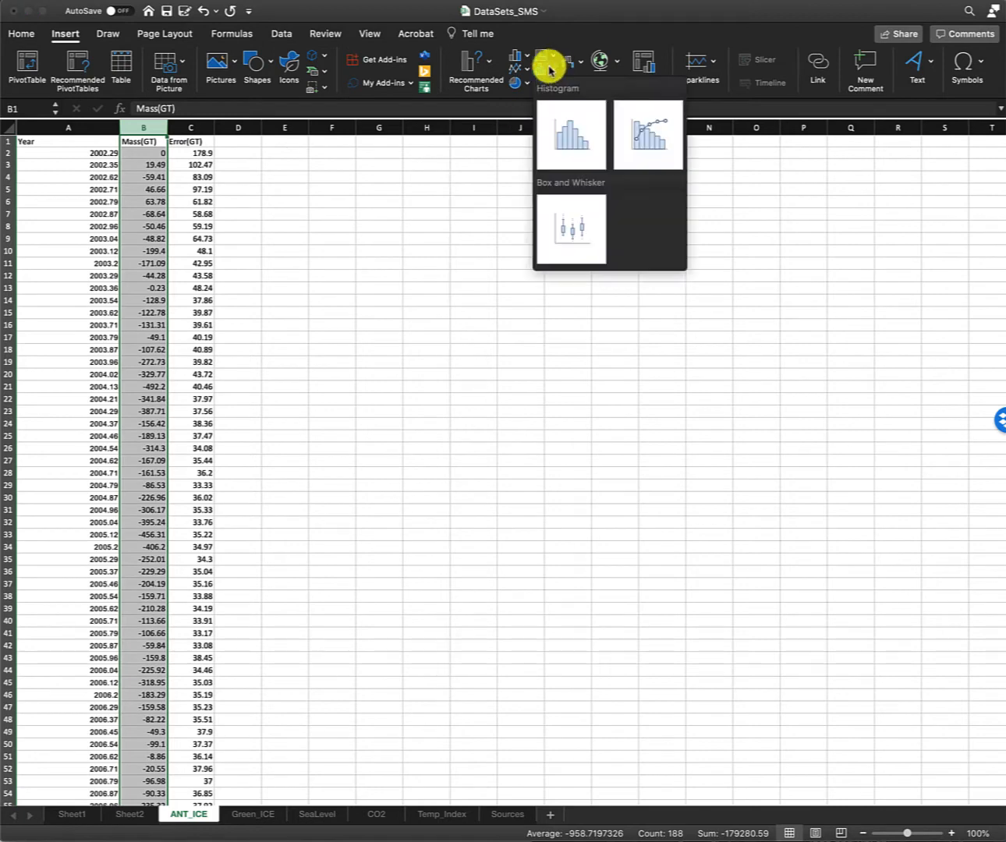
{"action": "left_click", "coordinate": [549, 65]}
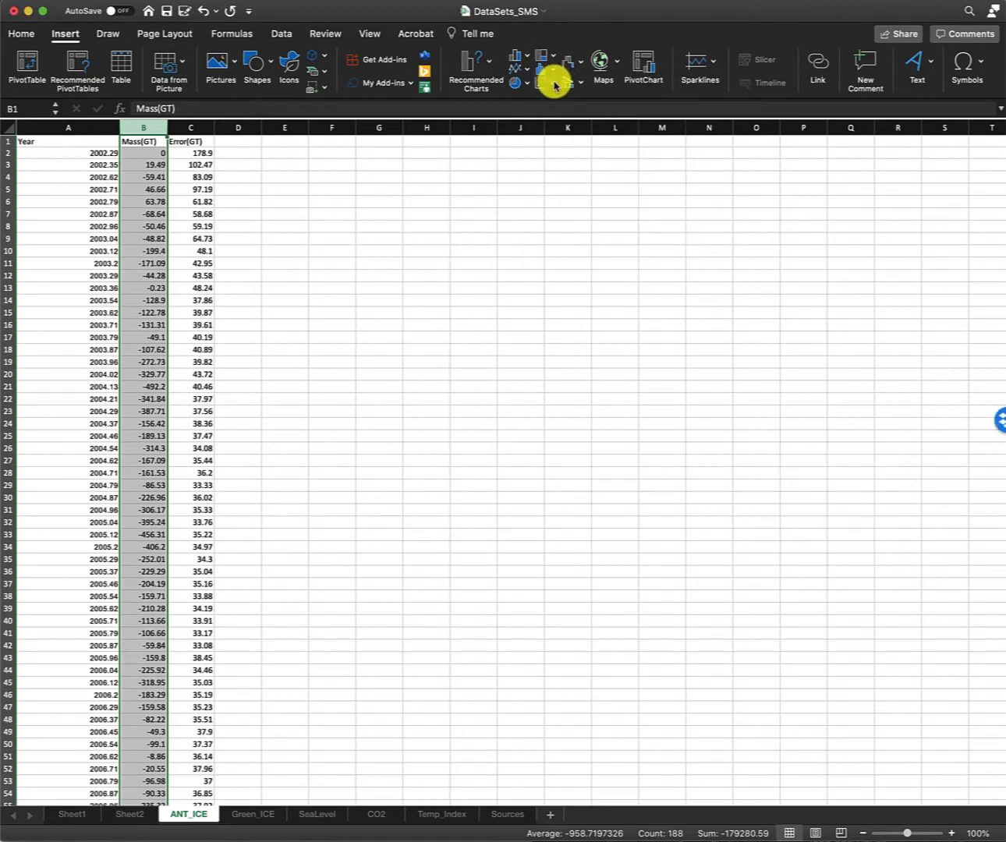
{"action": "left_click", "coordinate": [573, 88]}
{"action": "left_click", "coordinate": [580, 70]}
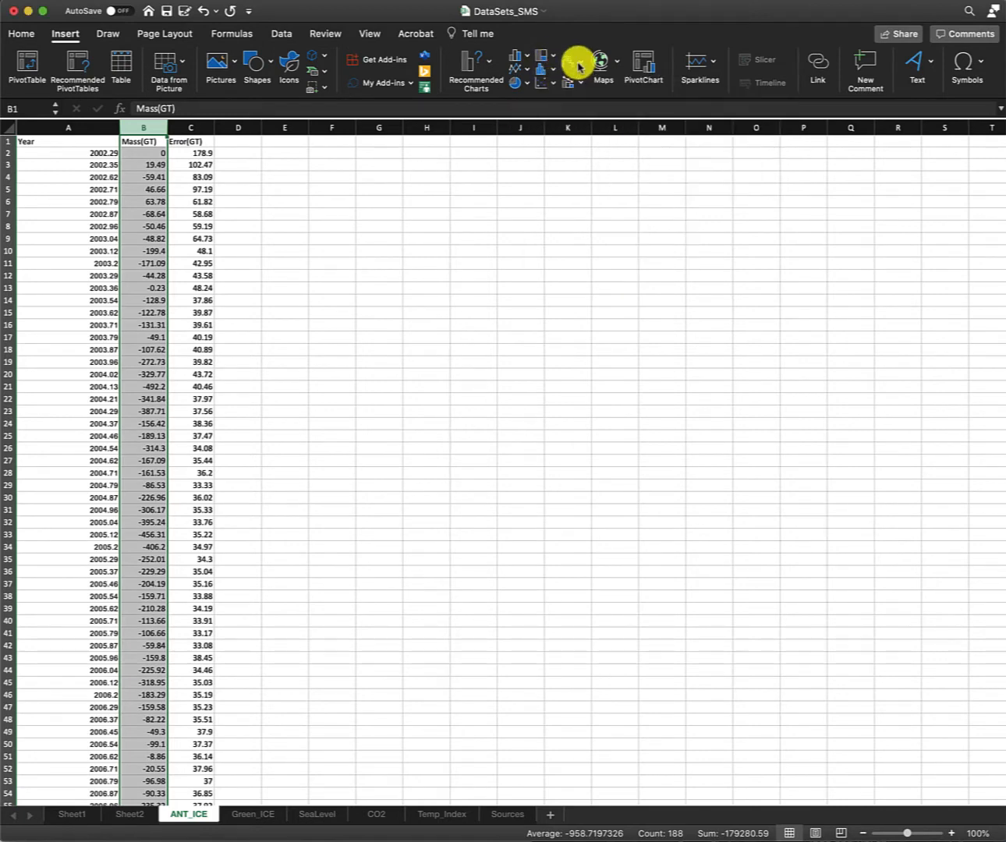
{"action": "left_click", "coordinate": [578, 67]}
{"action": "left_click", "coordinate": [569, 62]}
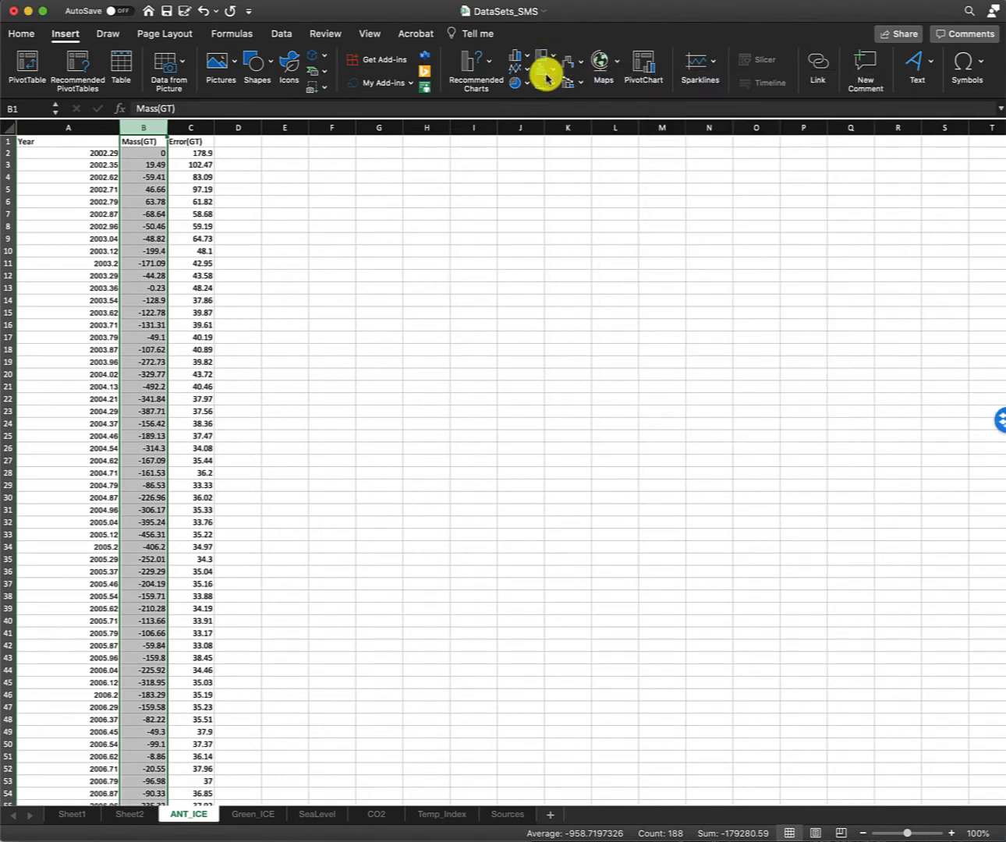
{"action": "left_click", "coordinate": [550, 76]}
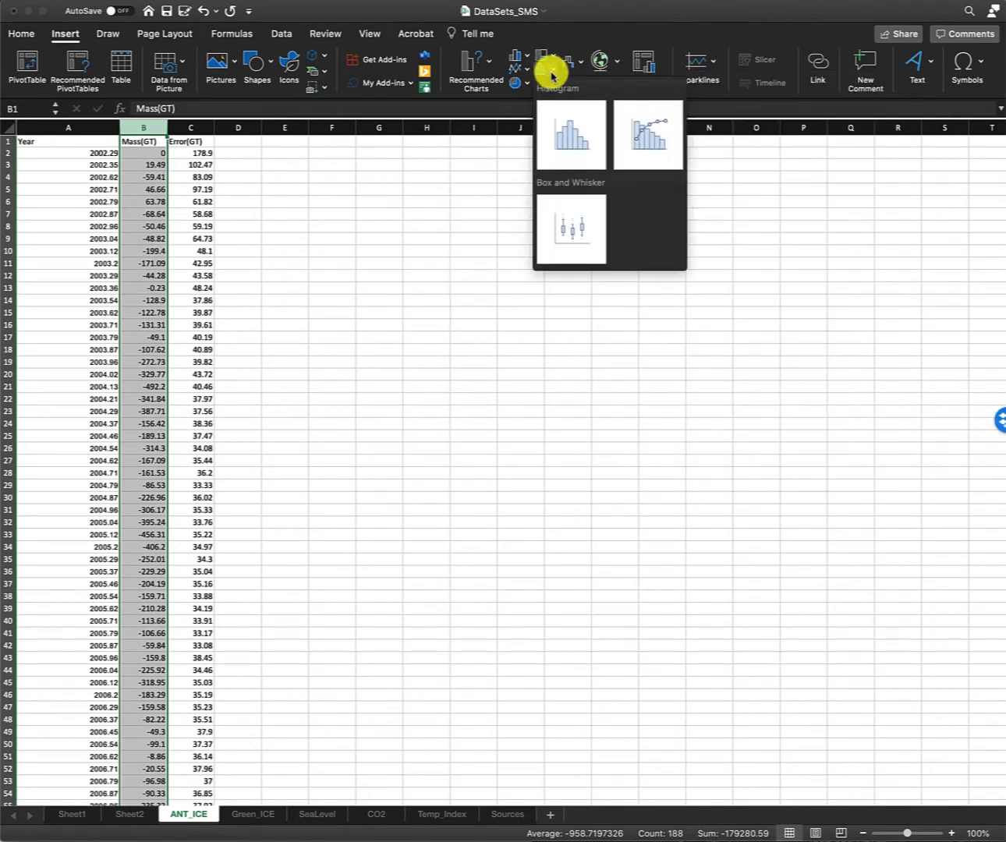
{"action": "left_click", "coordinate": [572, 155]}
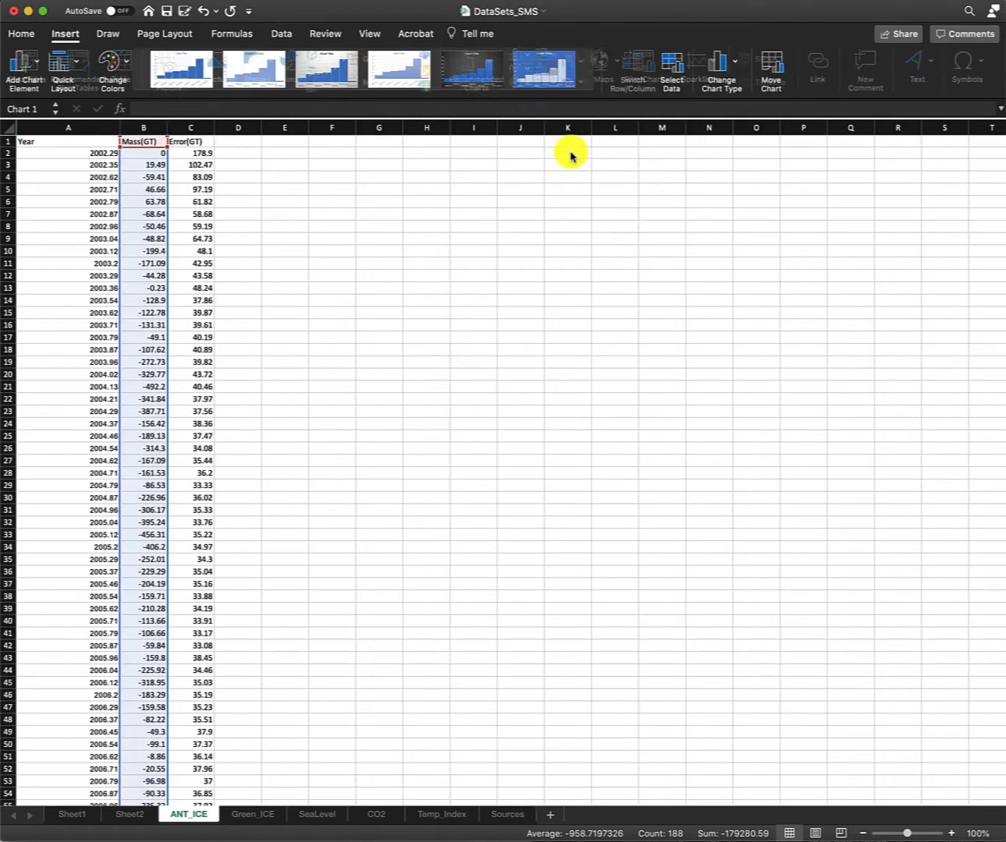
{"action": "left_click_drag", "start_coordinate": [596, 402], "coordinate": [470, 163]}
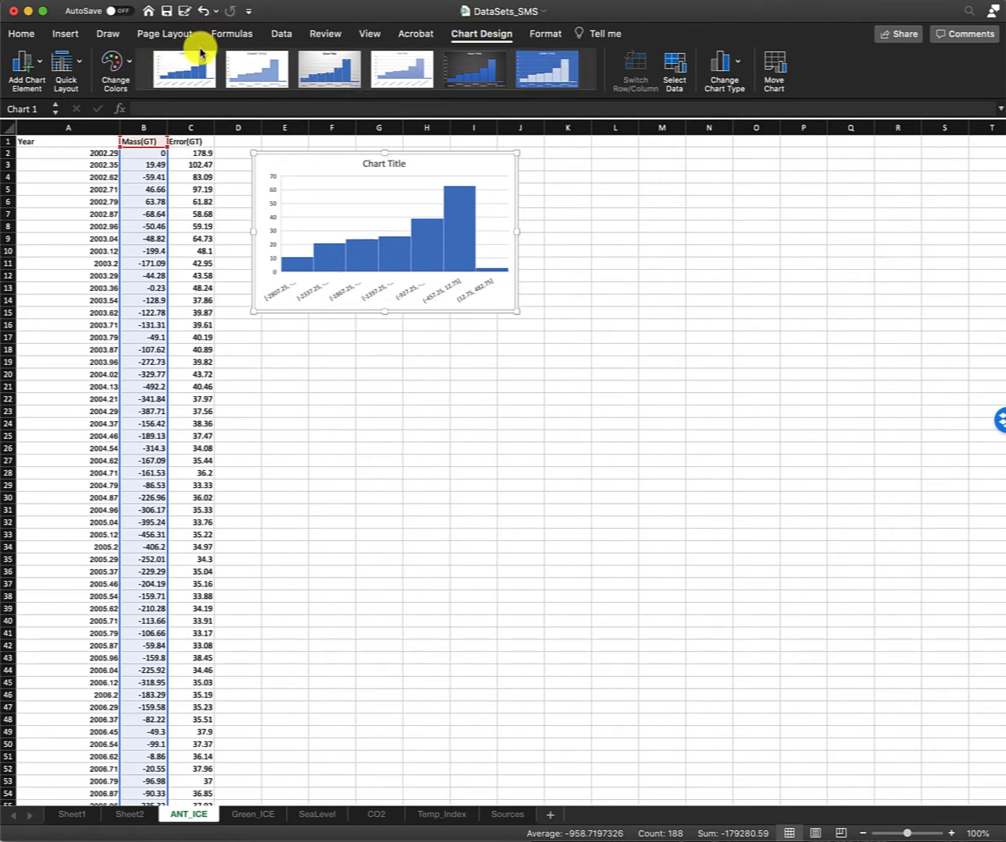
Change the mass histogram chart to a Box and Whisker chart and enlarge it to reach about K26
{"action": "left_click", "coordinate": [63, 36]}
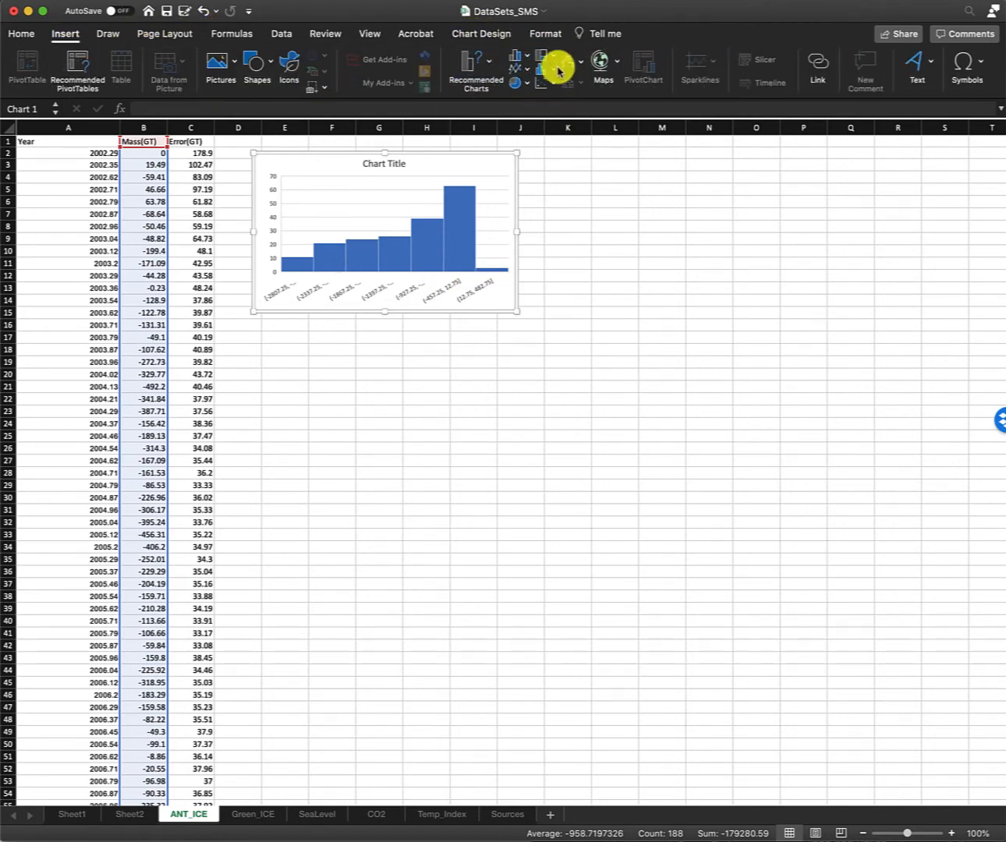
{"action": "left_click", "coordinate": [552, 74]}
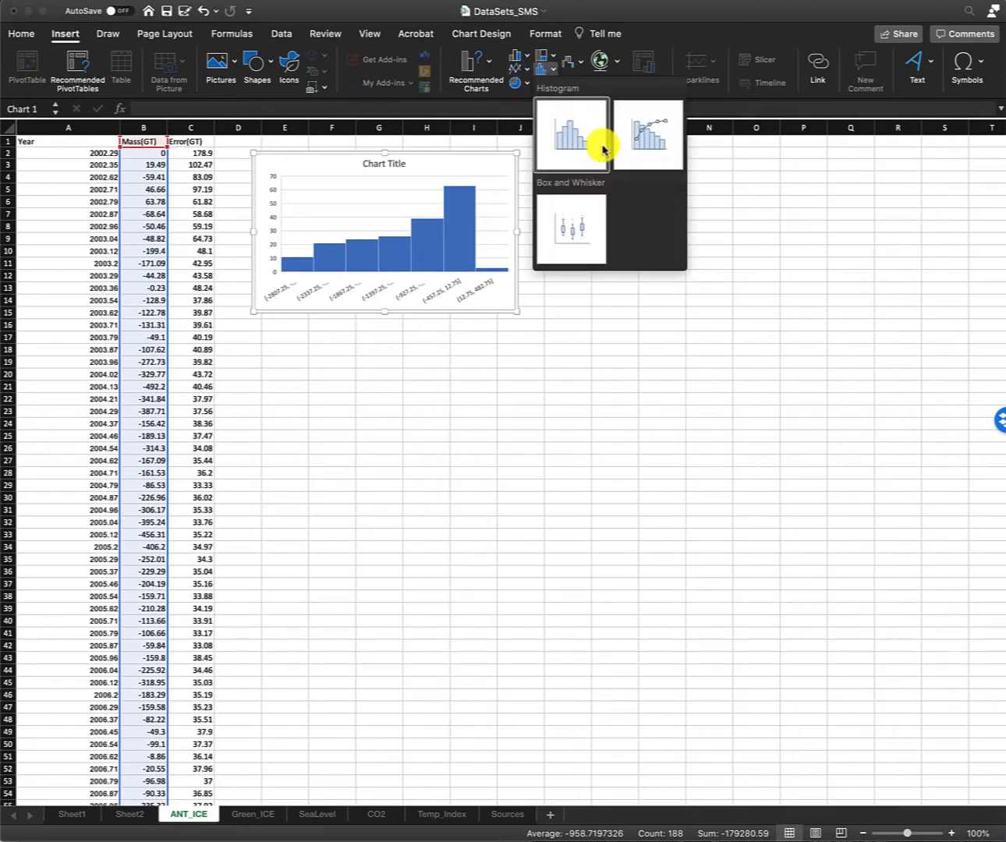
{"action": "left_click", "coordinate": [581, 234]}
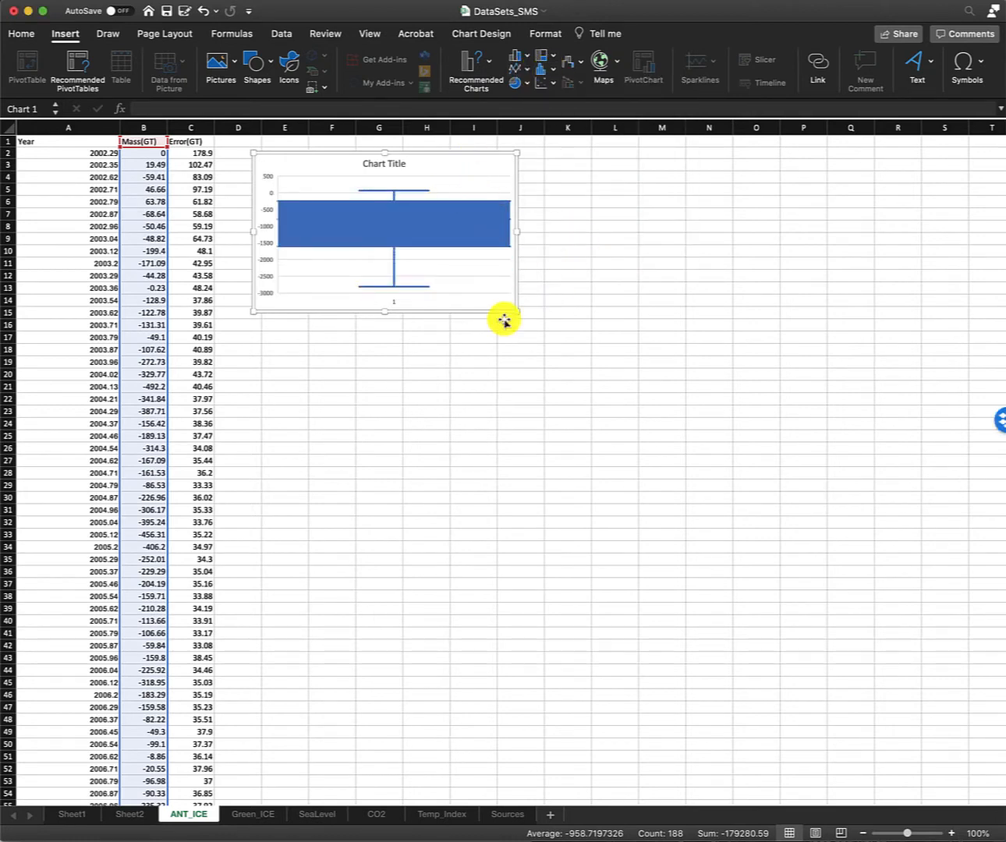
{"action": "left_click_drag", "start_coordinate": [515, 312], "coordinate": [563, 458]}
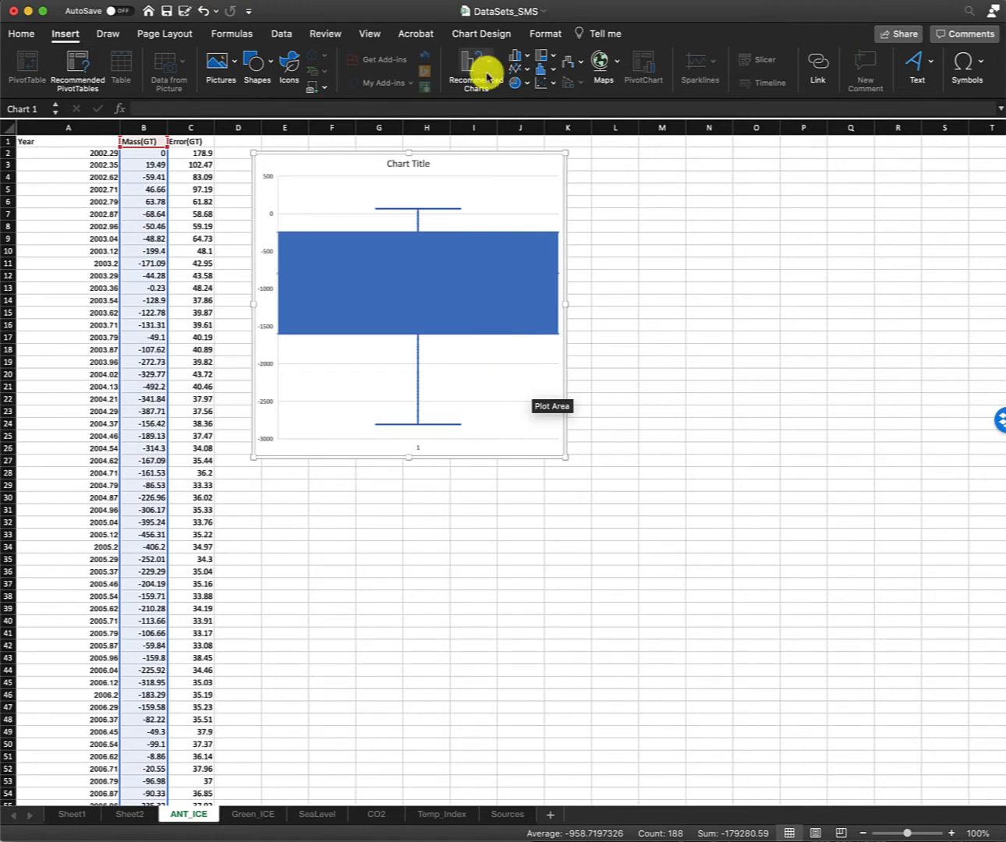
Apply the outlined chart style with a legend and visible data points to the box plot and deselect it
{"action": "left_click", "coordinate": [496, 36]}
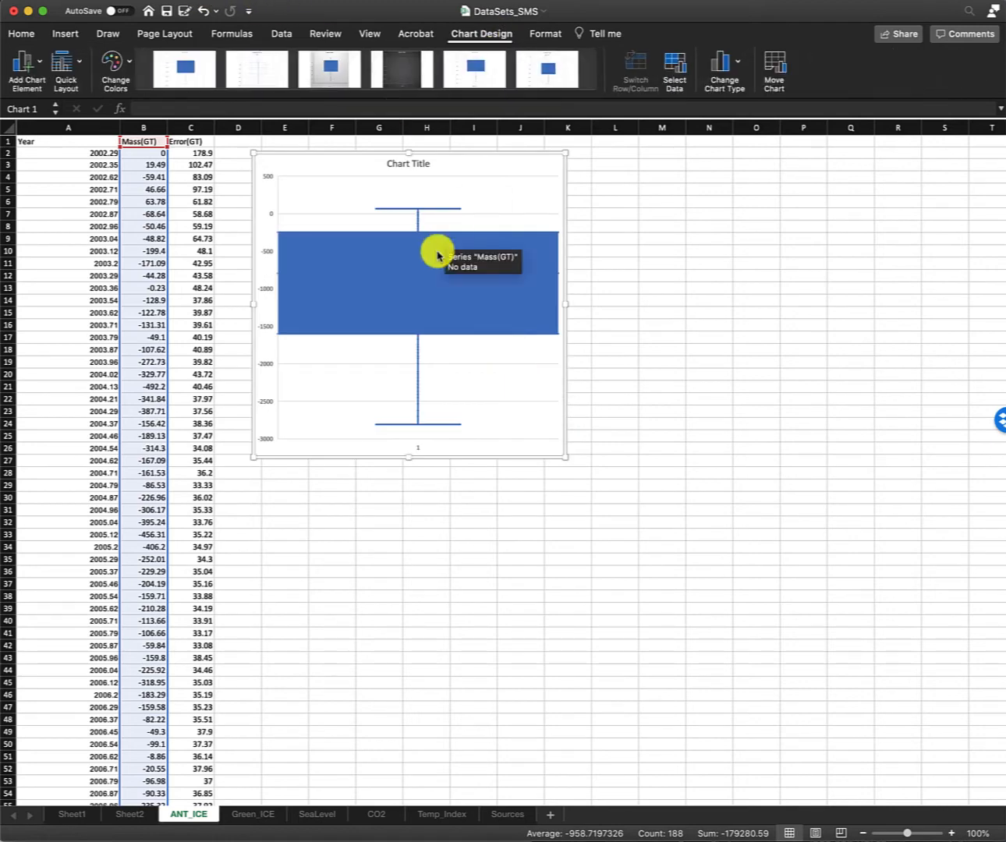
{"action": "left_click", "coordinate": [258, 70]}
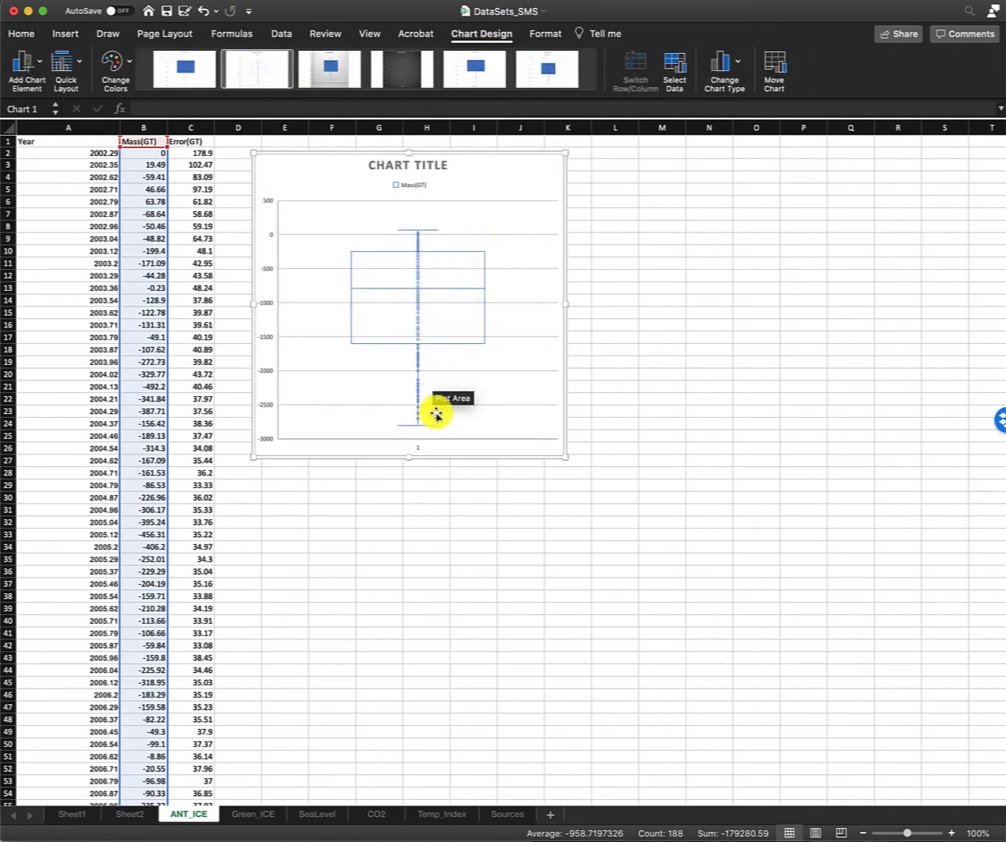
{"action": "left_click", "coordinate": [489, 534]}
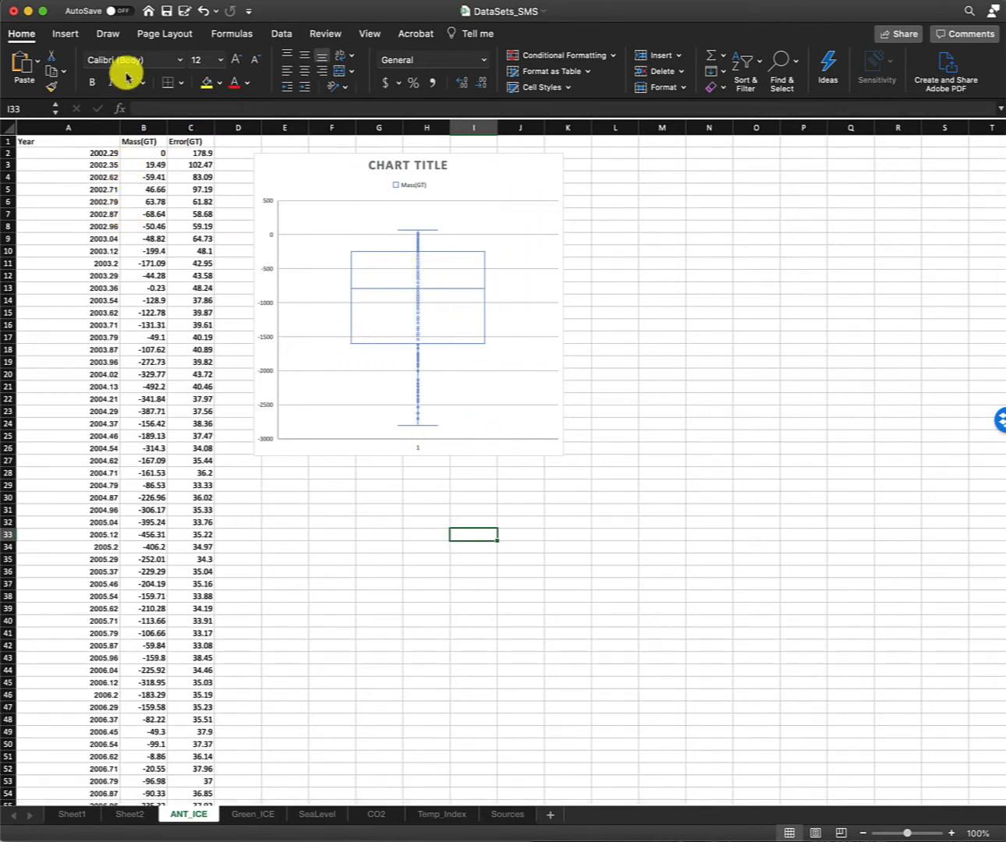
Insert another histogram chart of the Mass(GT) column and place it directly below the box plot
{"action": "left_click", "coordinate": [151, 127]}
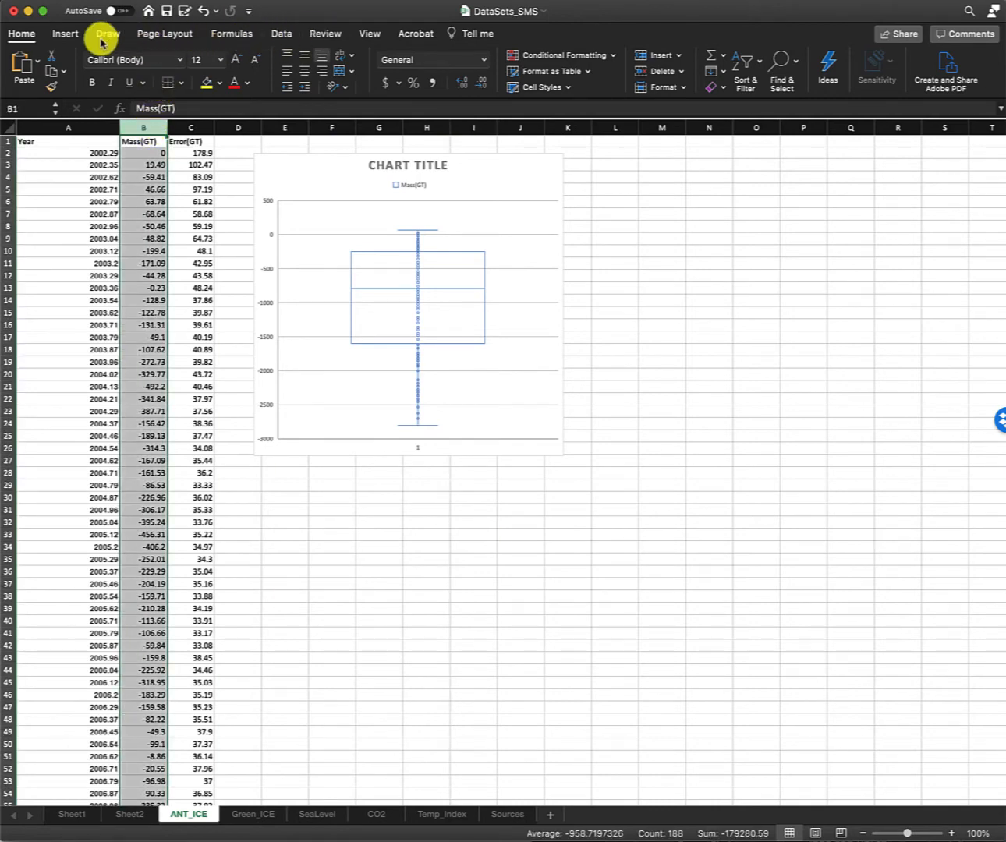
{"action": "left_click", "coordinate": [67, 35]}
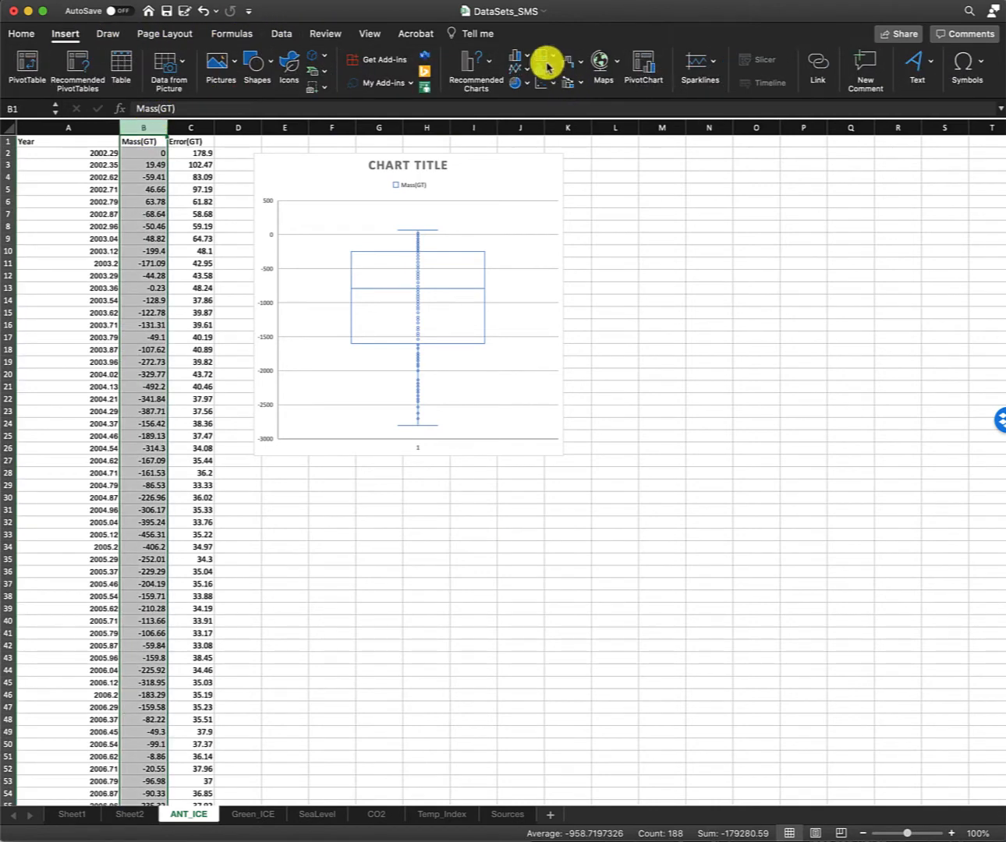
{"action": "left_click", "coordinate": [552, 74]}
{"action": "left_click", "coordinate": [573, 135]}
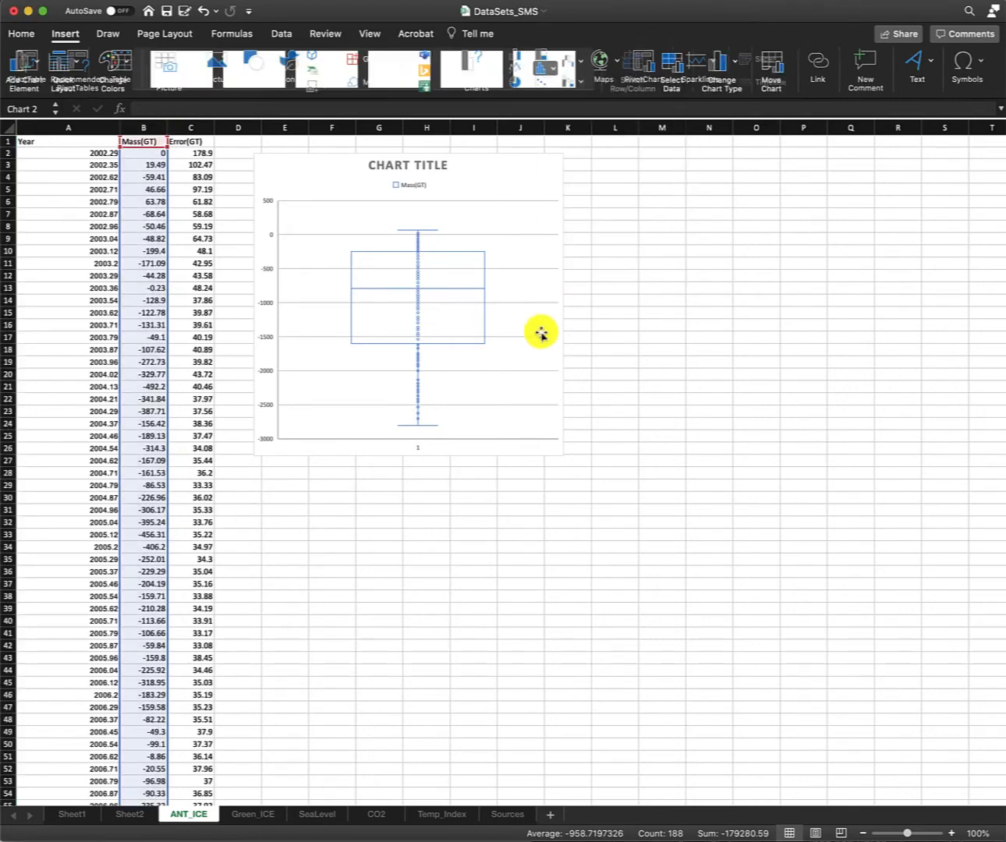
{"action": "left_click_drag", "start_coordinate": [548, 415], "coordinate": [449, 488]}
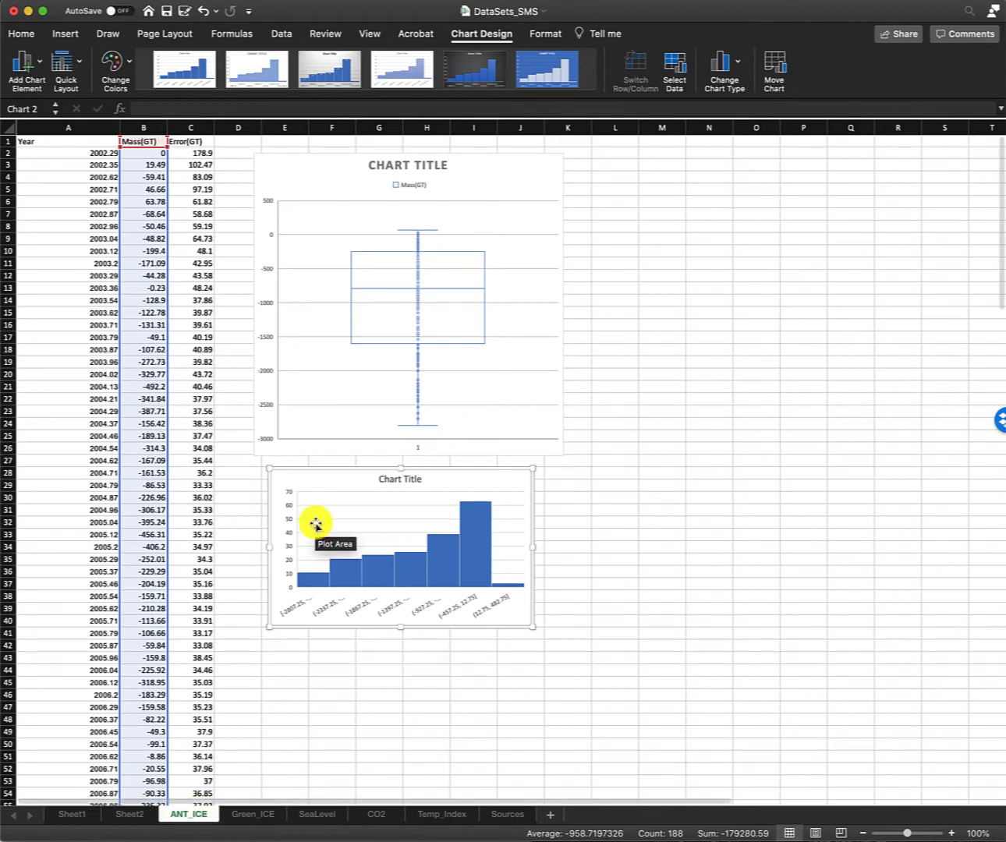
Examine the skewness row A10:B10 of the descriptive statistics against the bin frequencies and the ANT_ICE charts
{"action": "left_click", "coordinate": [85, 819]}
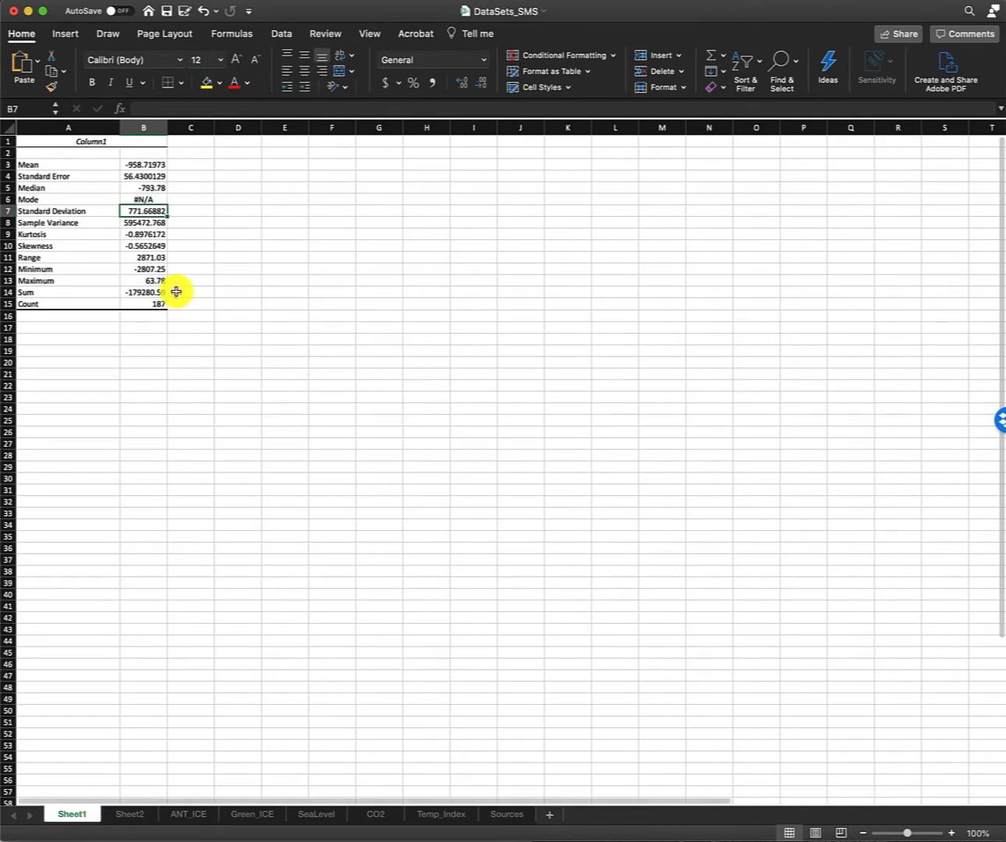
{"action": "left_click_drag", "start_coordinate": [103, 248], "coordinate": [121, 249]}
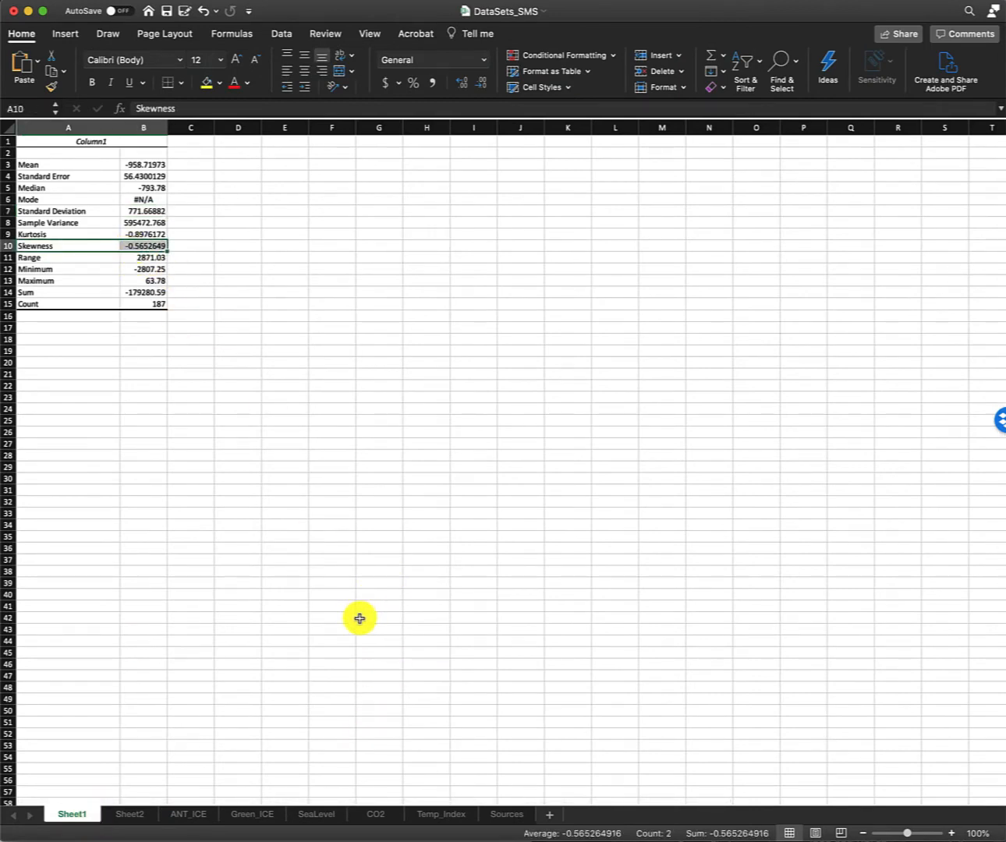
{"action": "left_click", "coordinate": [135, 816]}
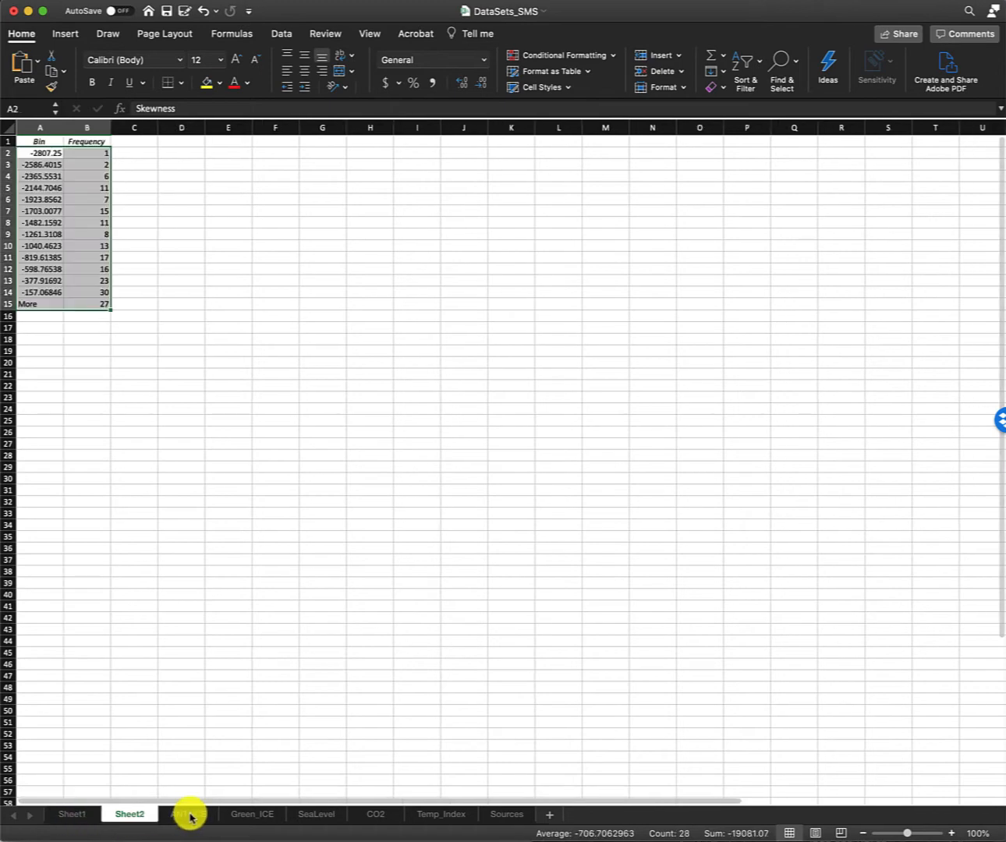
{"action": "left_click", "coordinate": [190, 814]}
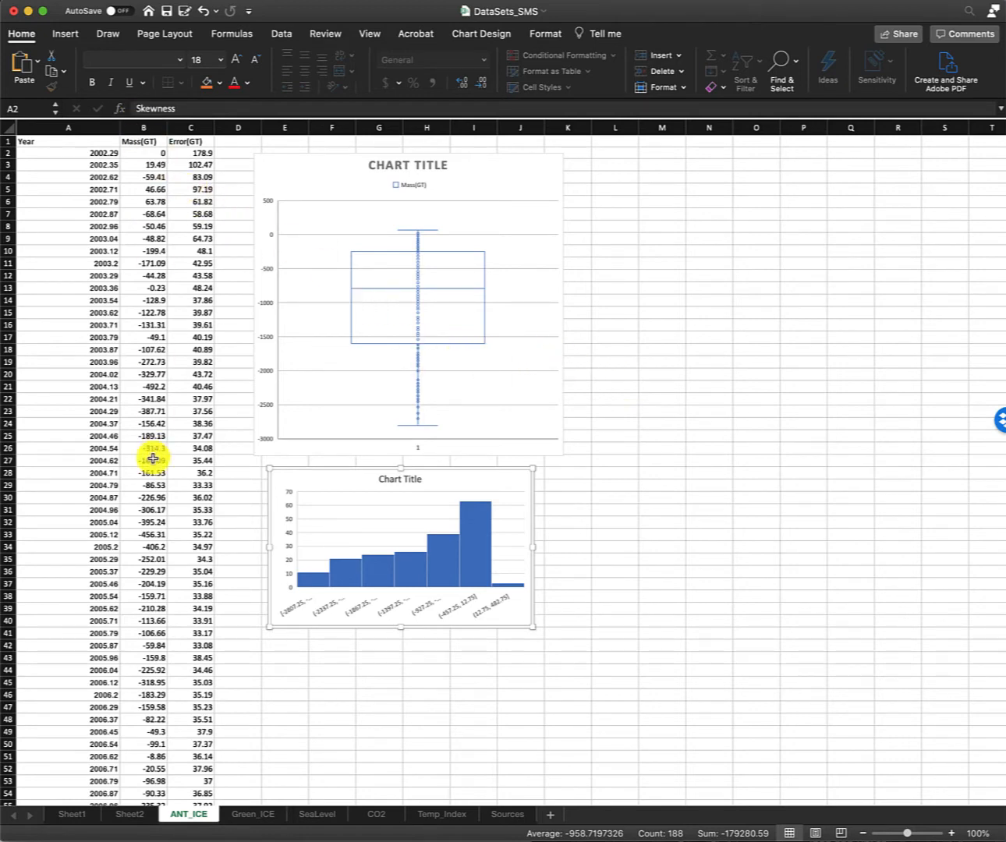
Look over the SeaLevel and CO2 datasets, and revisit the descriptive statistics, histogram bins and ANT_ICE charts
{"action": "left_click", "coordinate": [332, 816]}
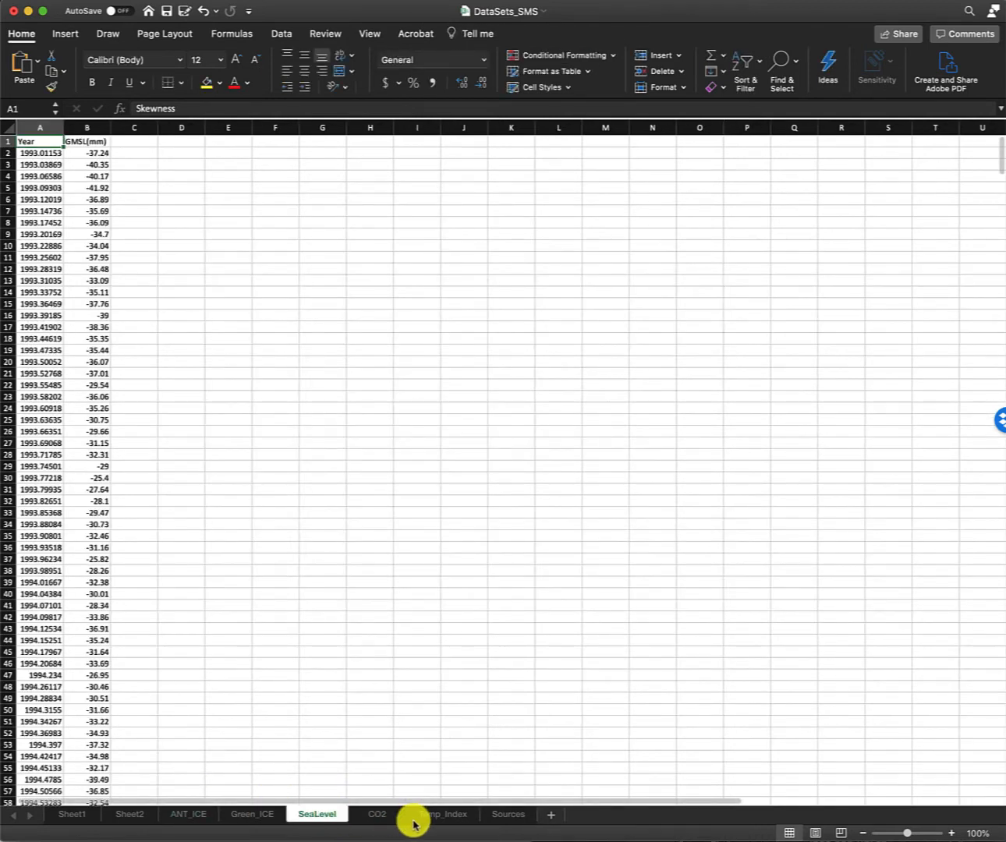
{"action": "left_click", "coordinate": [386, 816]}
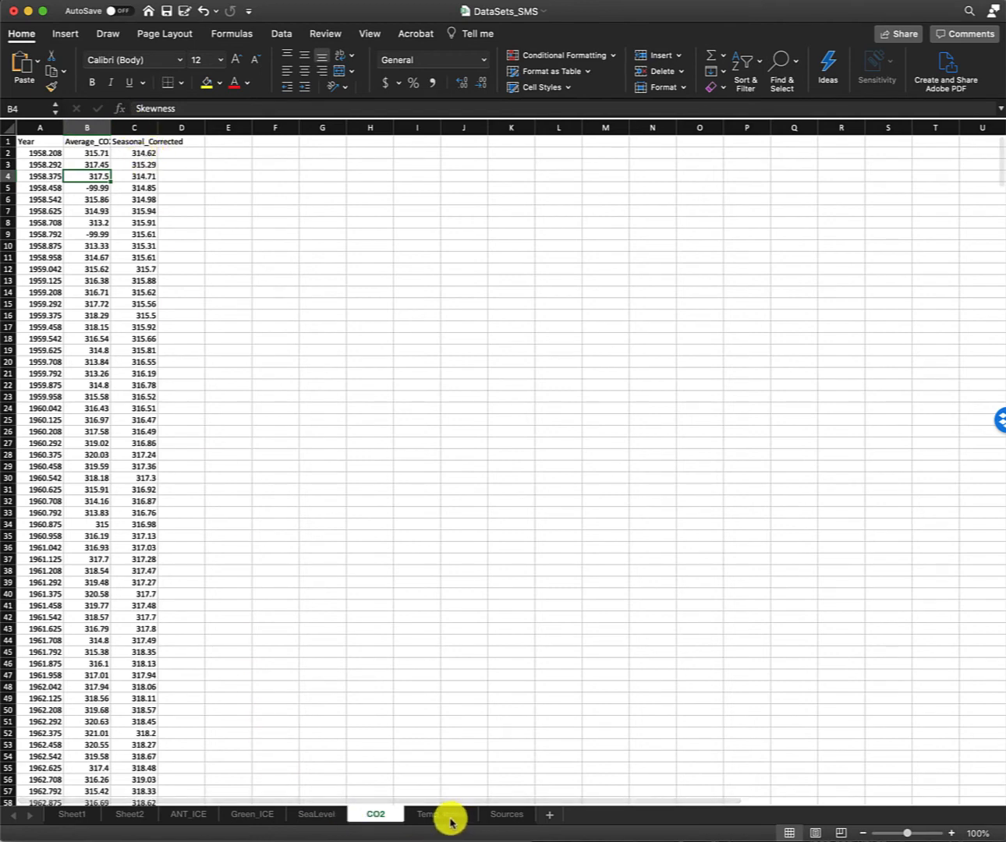
{"action": "left_click", "coordinate": [91, 817]}
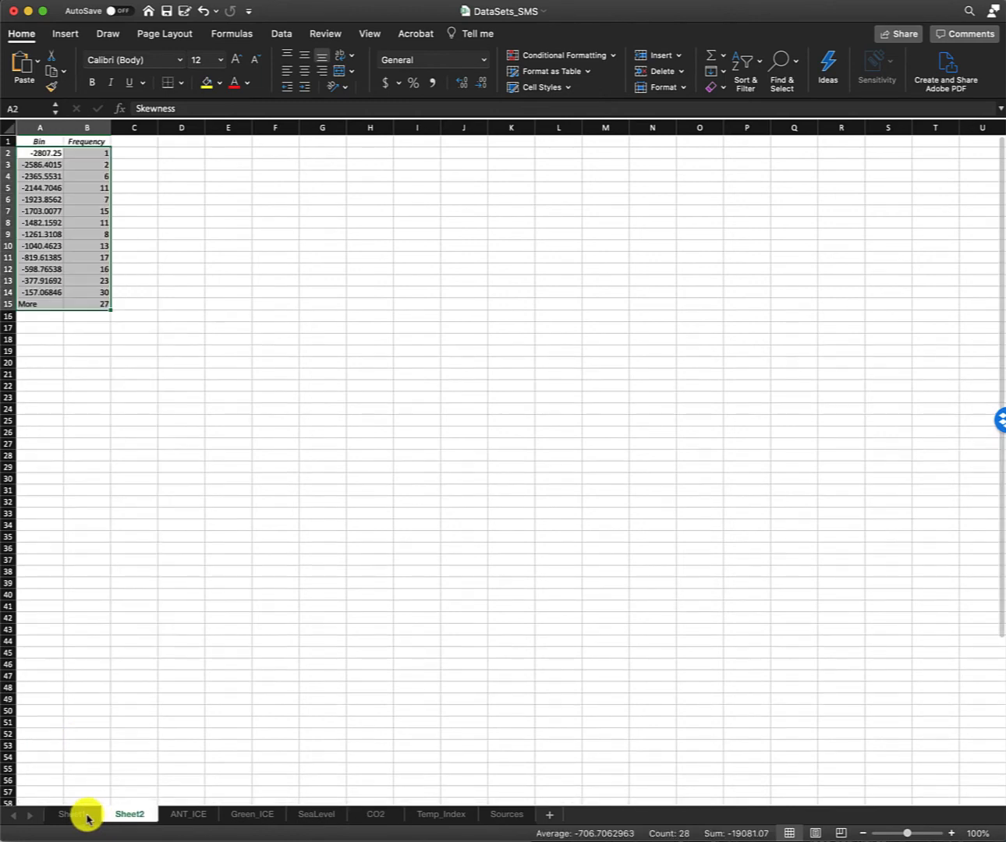
{"action": "left_click", "coordinate": [82, 815]}
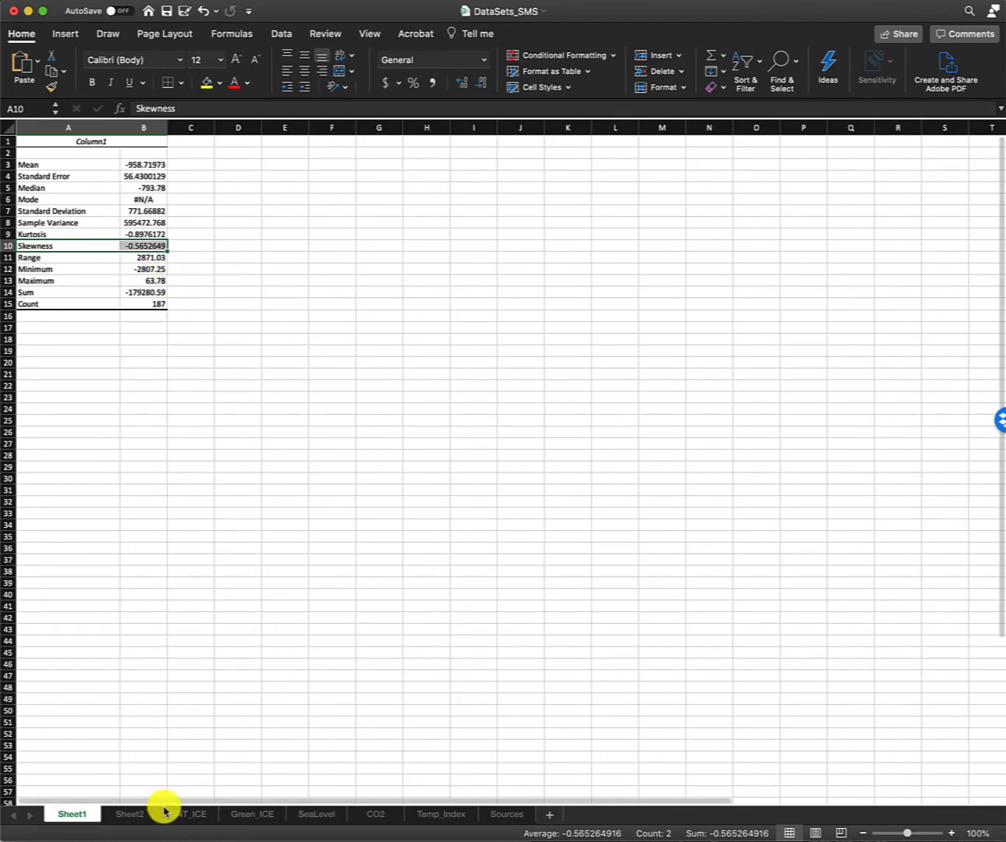
{"action": "left_click", "coordinate": [136, 816]}
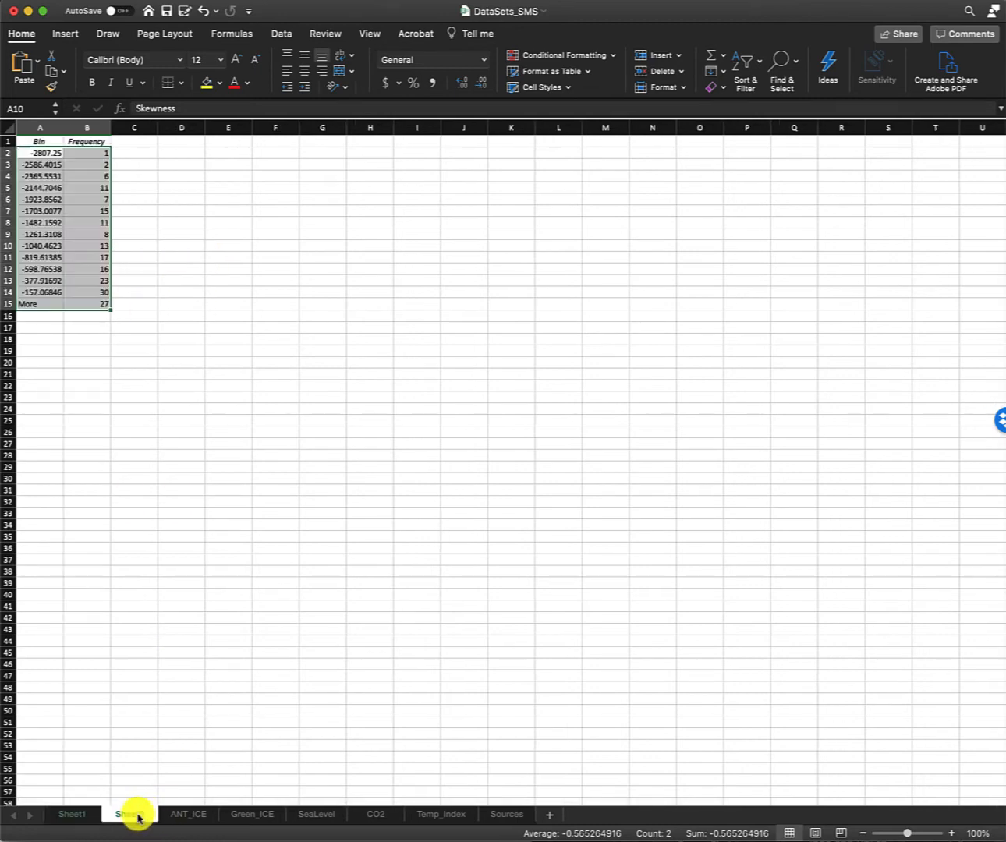
{"action": "left_click", "coordinate": [186, 815]}
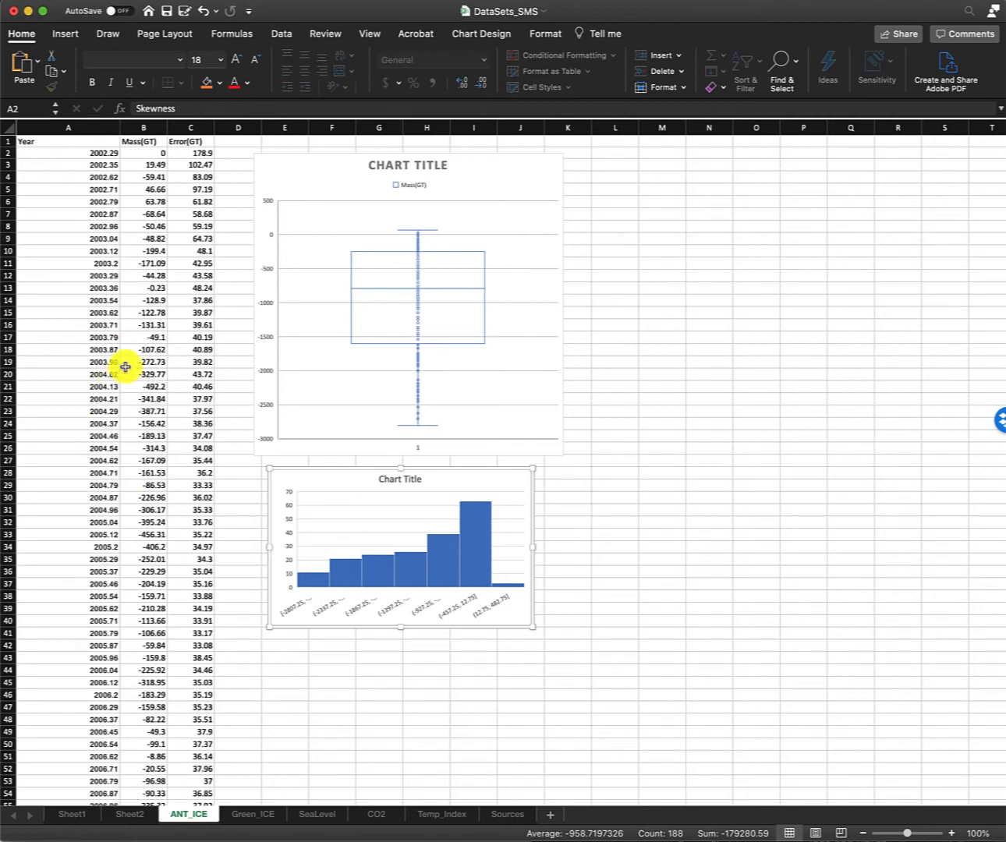
Copy the Year and Mass(GT) columns A:B from ANT_ICE into a new worksheet
{"action": "left_click_drag", "start_coordinate": [104, 153], "coordinate": [111, 518]}
{"action": "left_click", "coordinate": [189, 448]}
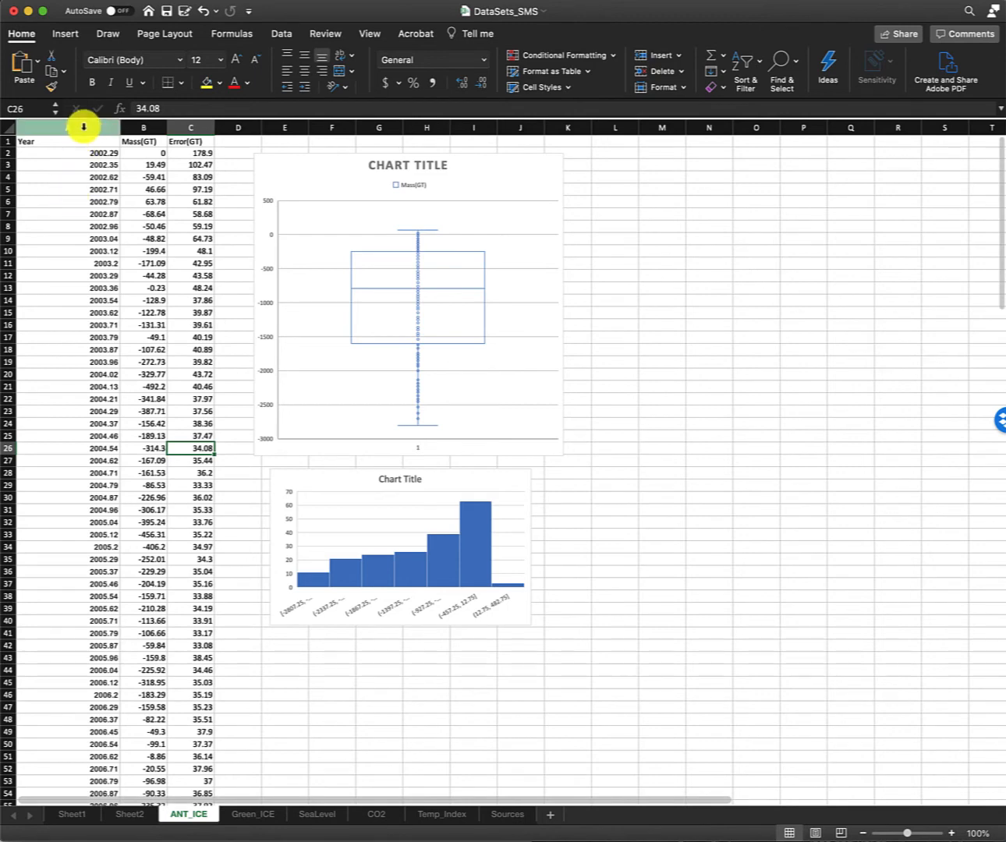
{"action": "left_click_drag", "start_coordinate": [78, 128], "coordinate": [146, 132]}
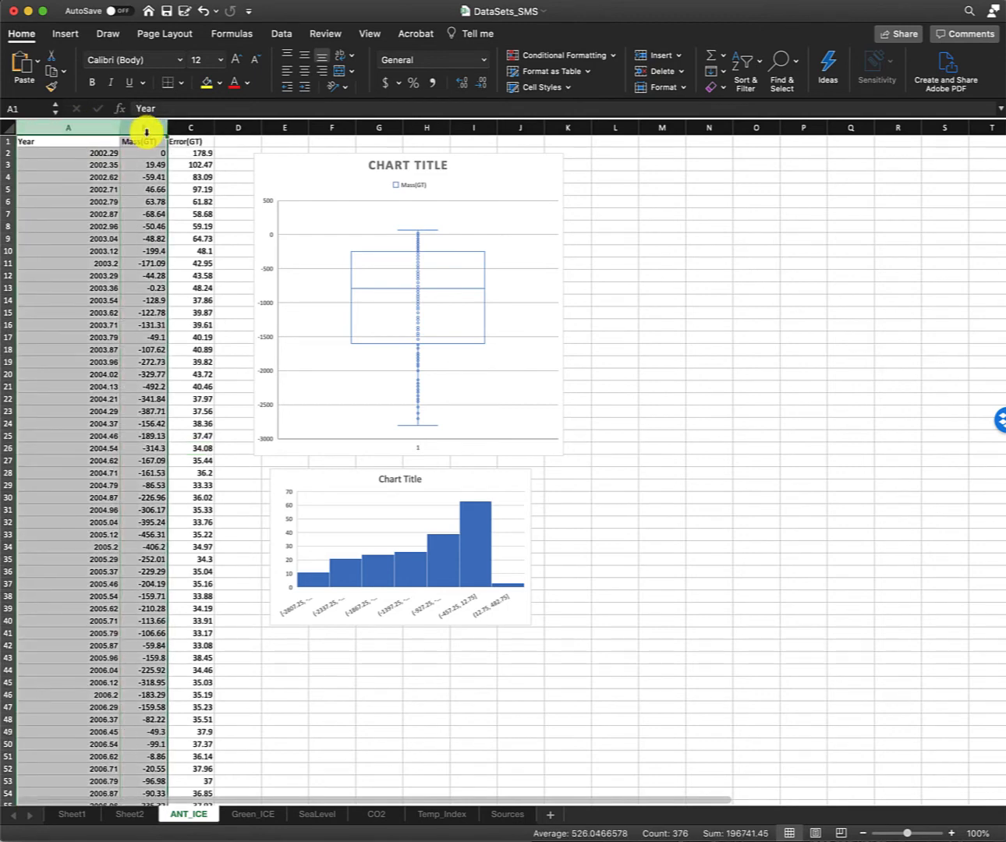
{"action": "key", "text": "super+c"}
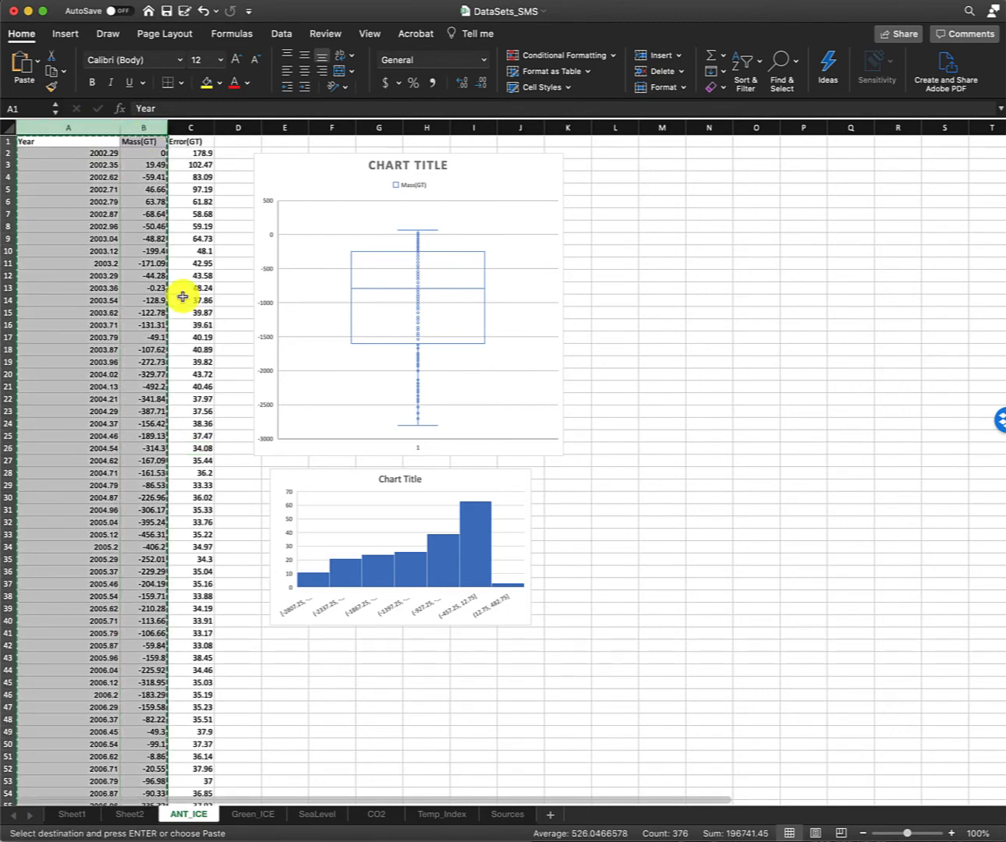
{"action": "left_click", "coordinate": [550, 815]}
{"action": "key", "text": "super+v"}
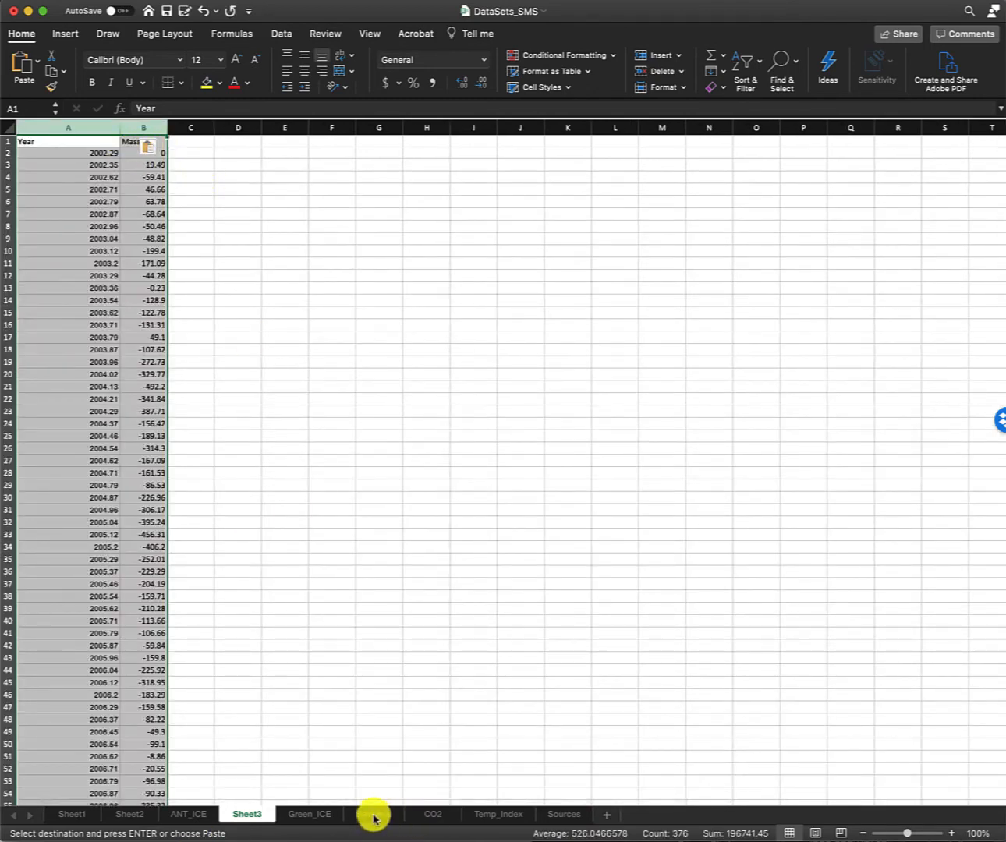
Copy the Year and GMSL(mm) columns from the SeaLevel sheet into Sheet3, starting at cell C1
{"action": "left_click", "coordinate": [373, 815]}
{"action": "left_click_drag", "start_coordinate": [36, 129], "coordinate": [87, 126]}
{"action": "key", "text": "super+c"}
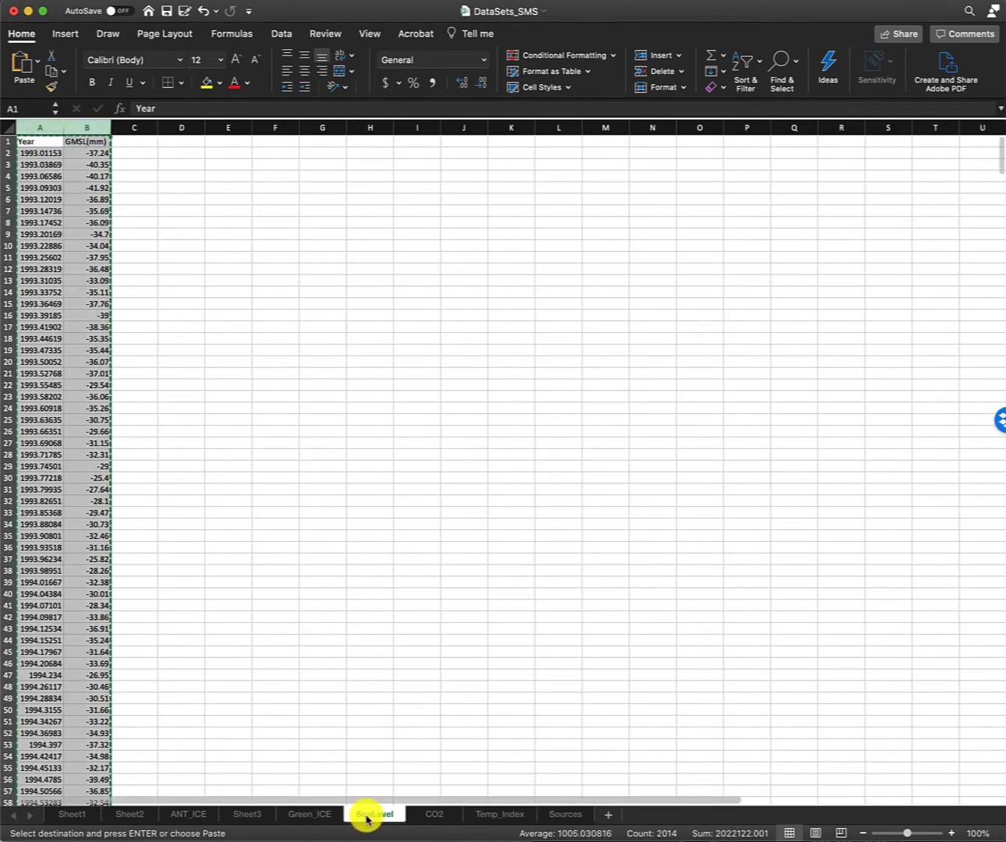
{"action": "left_click", "coordinate": [564, 814]}
{"action": "key", "text": "Down"}
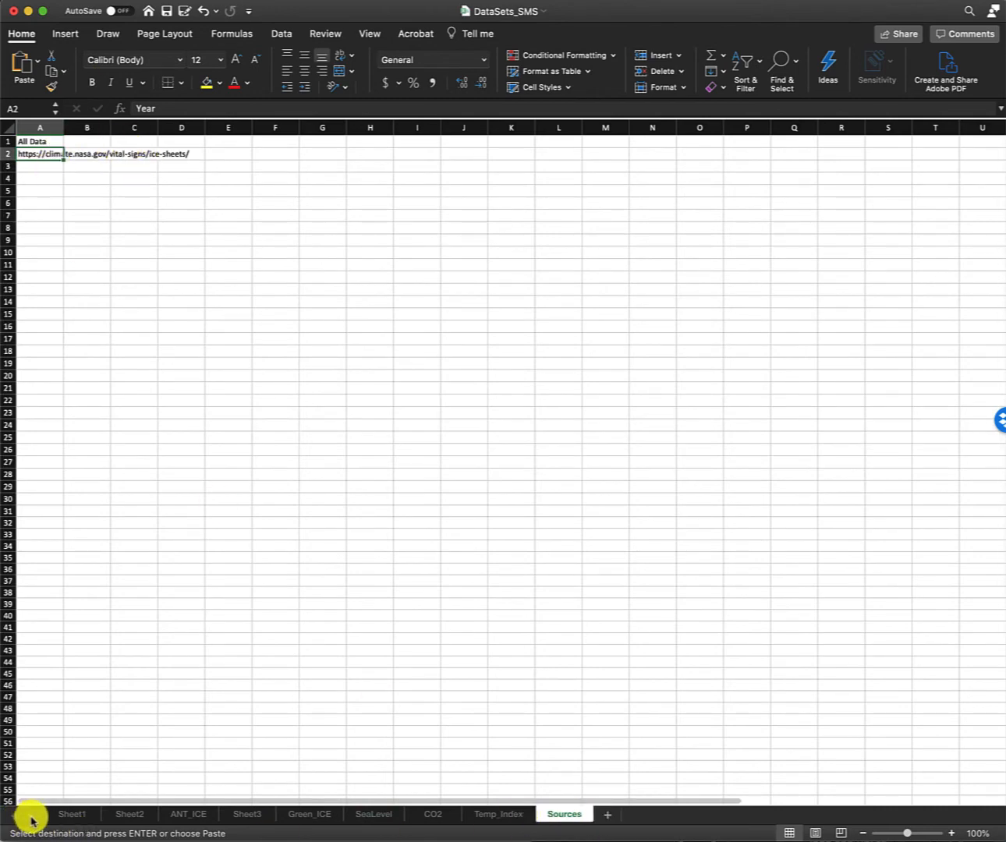
{"action": "left_click", "coordinate": [511, 813]}
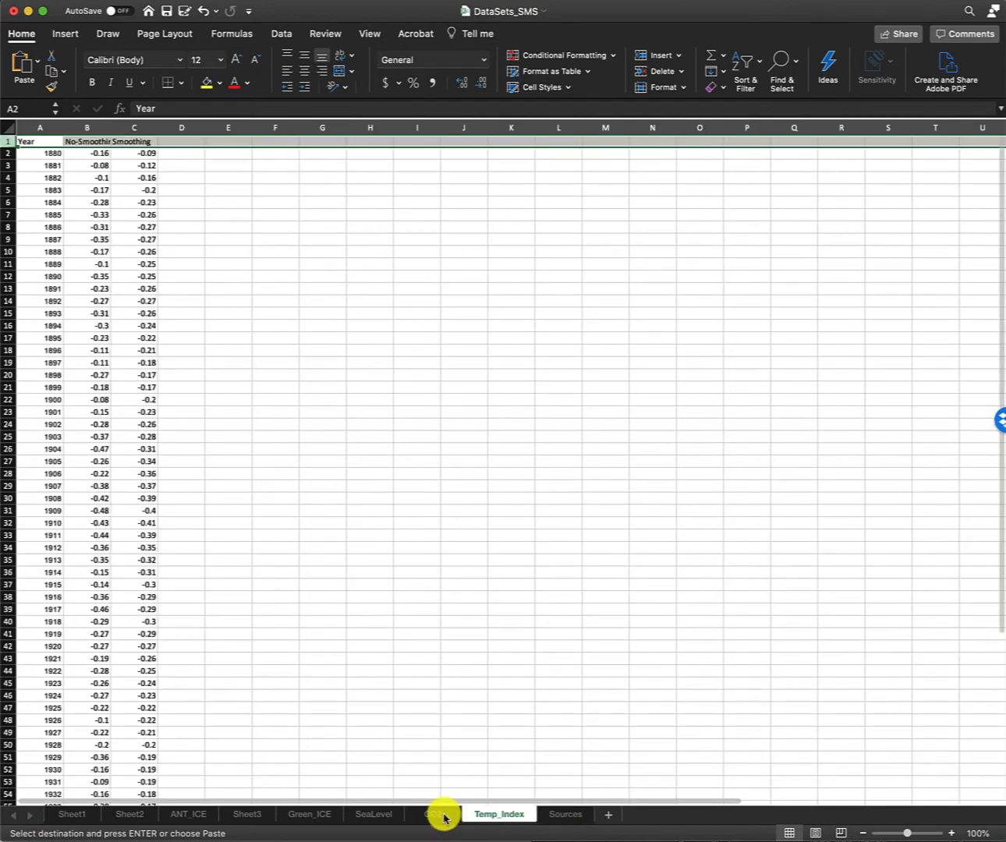
{"action": "left_click", "coordinate": [430, 815]}
{"action": "left_click", "coordinate": [240, 815]}
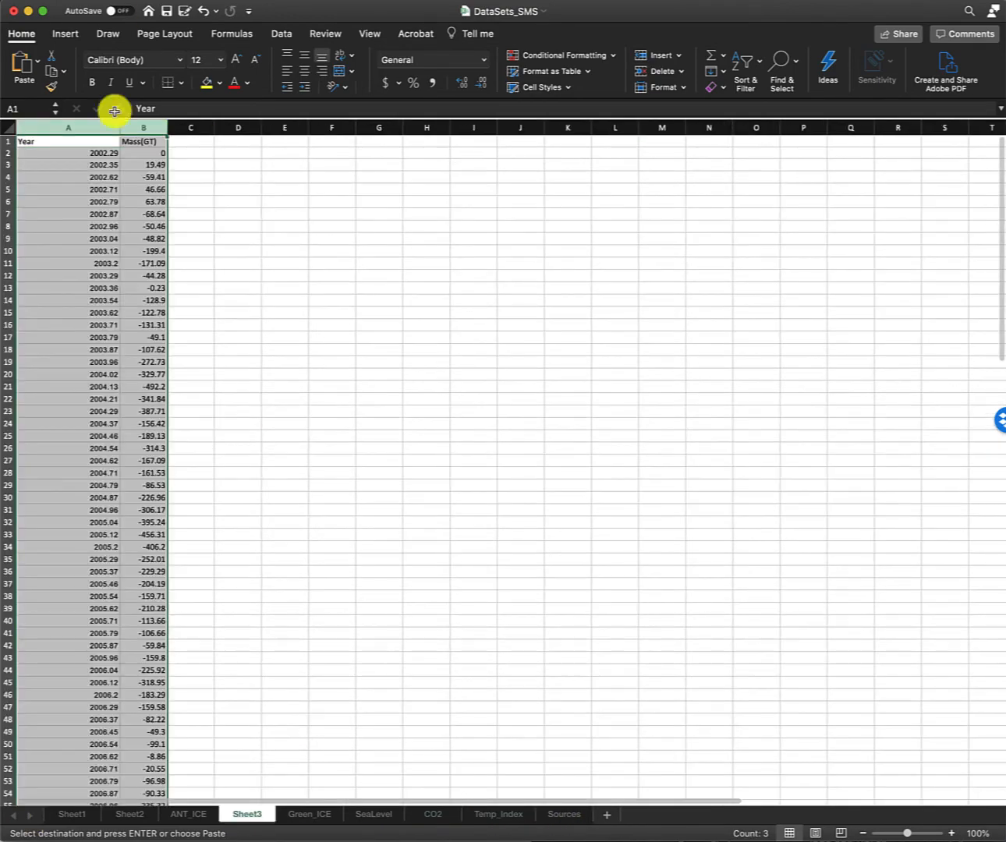
{"action": "left_click", "coordinate": [207, 141]}
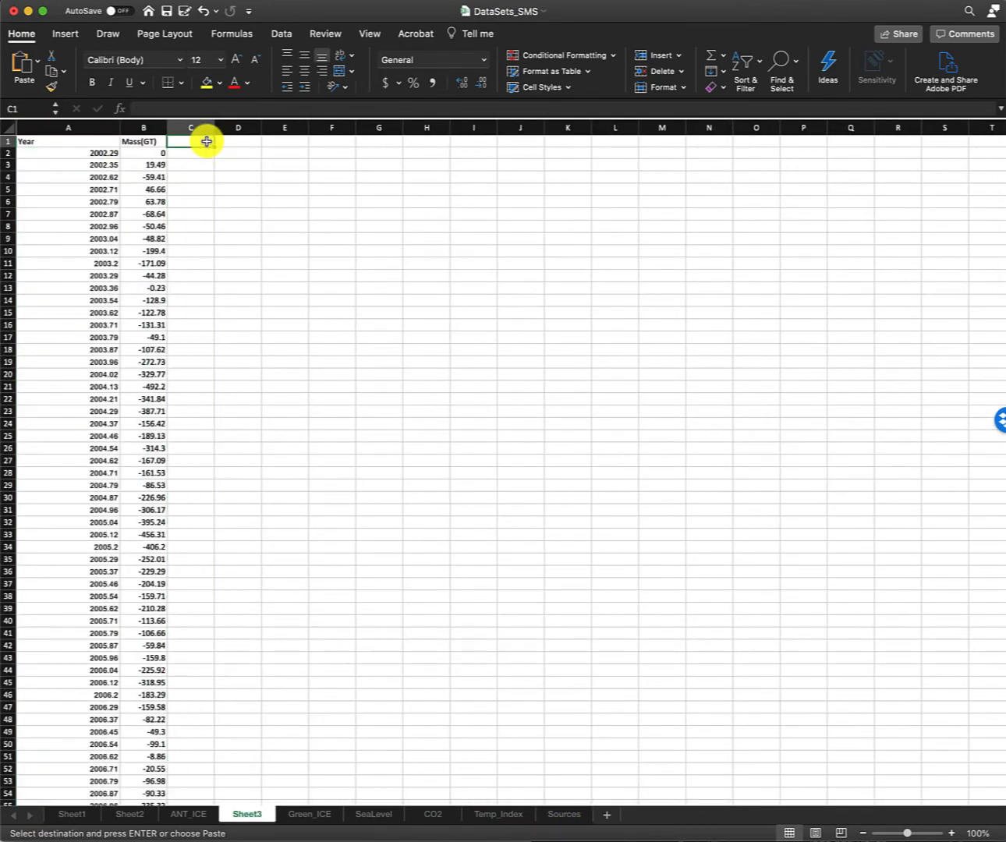
{"action": "key", "text": "super+v"}
{"action": "left_click", "coordinate": [364, 262]}
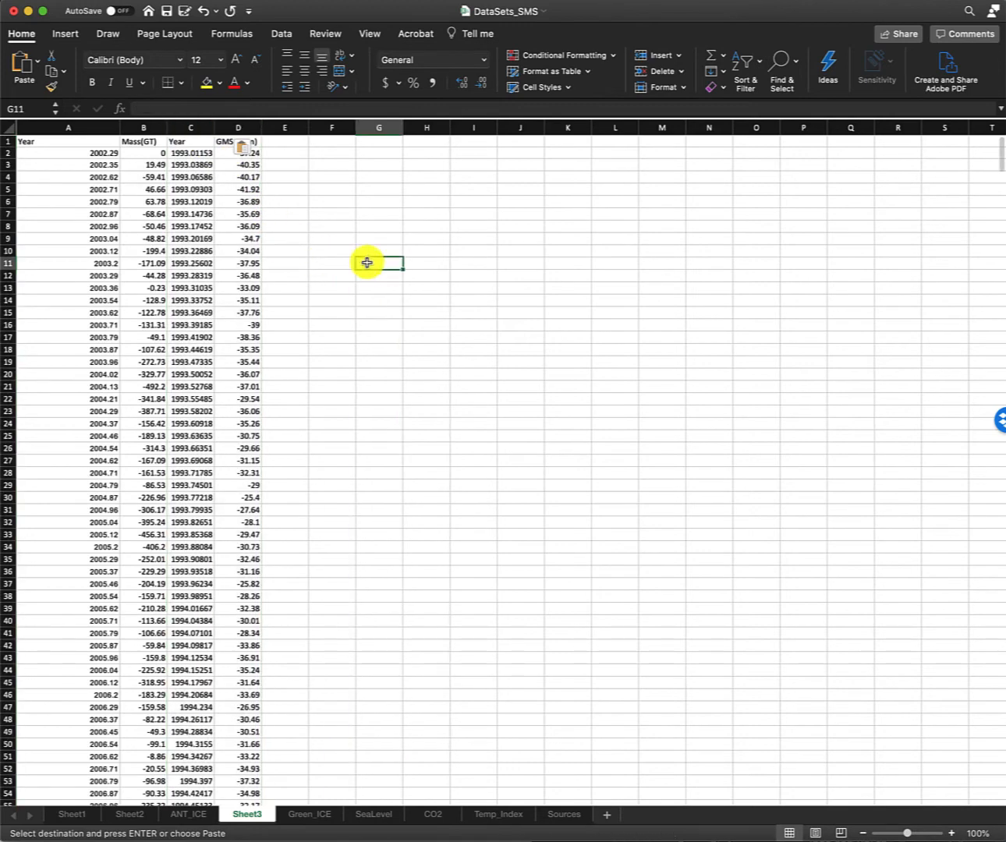
Insert a scatter chart of the Mass(GT) column B against the GMSL(mm) column D on Sheet3
{"action": "left_click", "coordinate": [145, 125]}
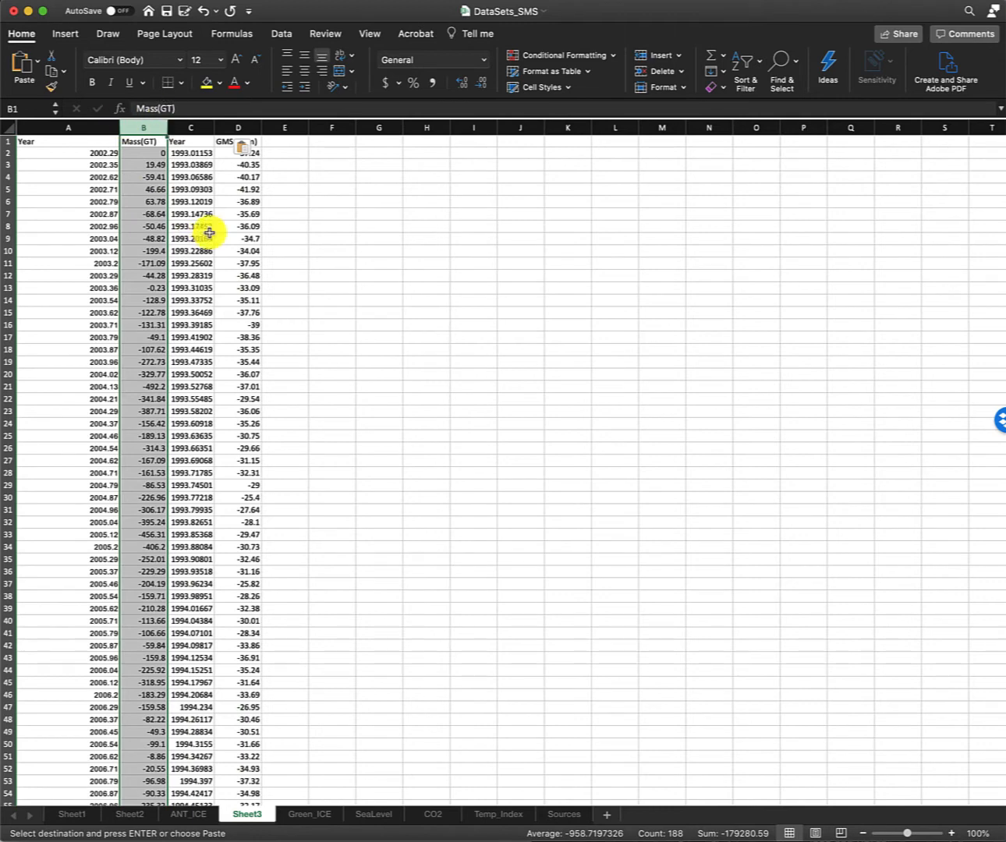
{"action": "right_click", "coordinate": [248, 127]}
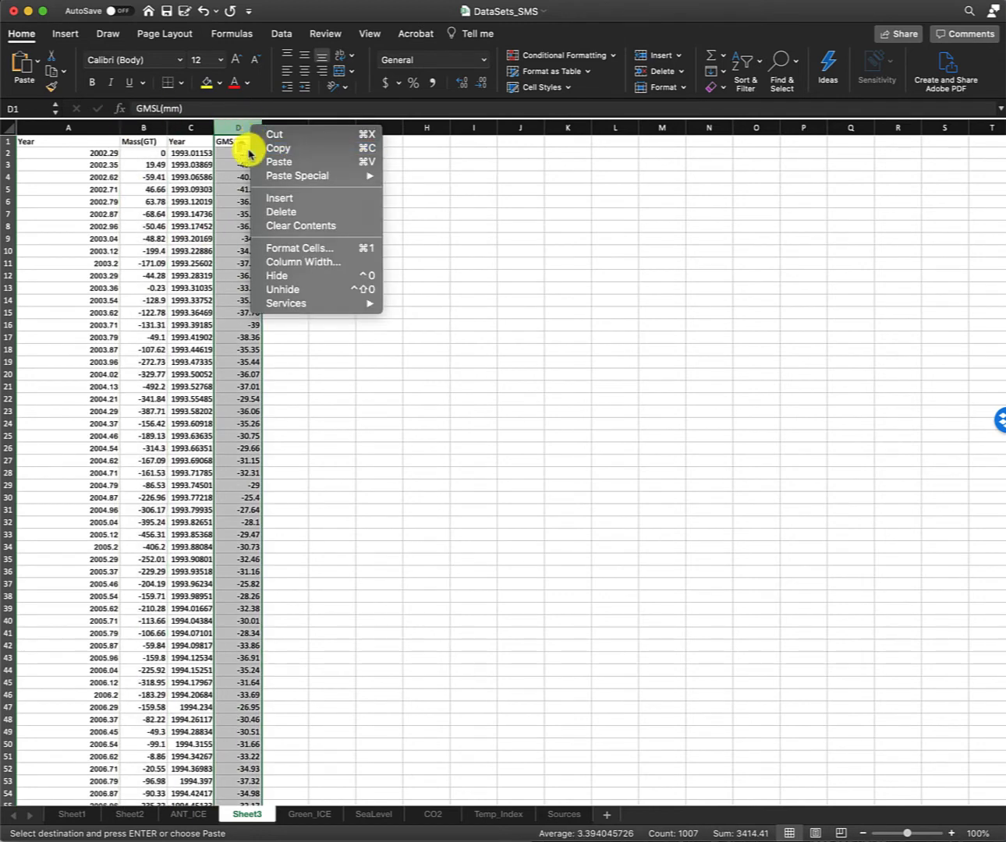
{"action": "left_click", "coordinate": [233, 133]}
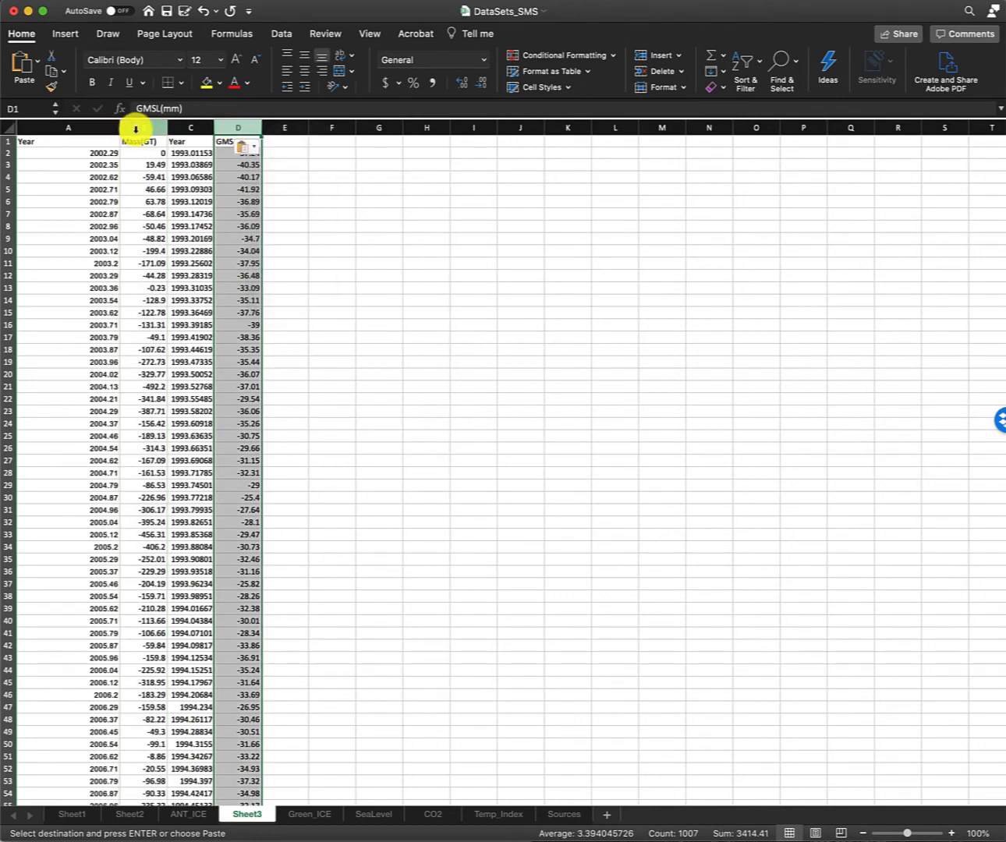
{"action": "left_click", "coordinate": [135, 129], "text": "super"}
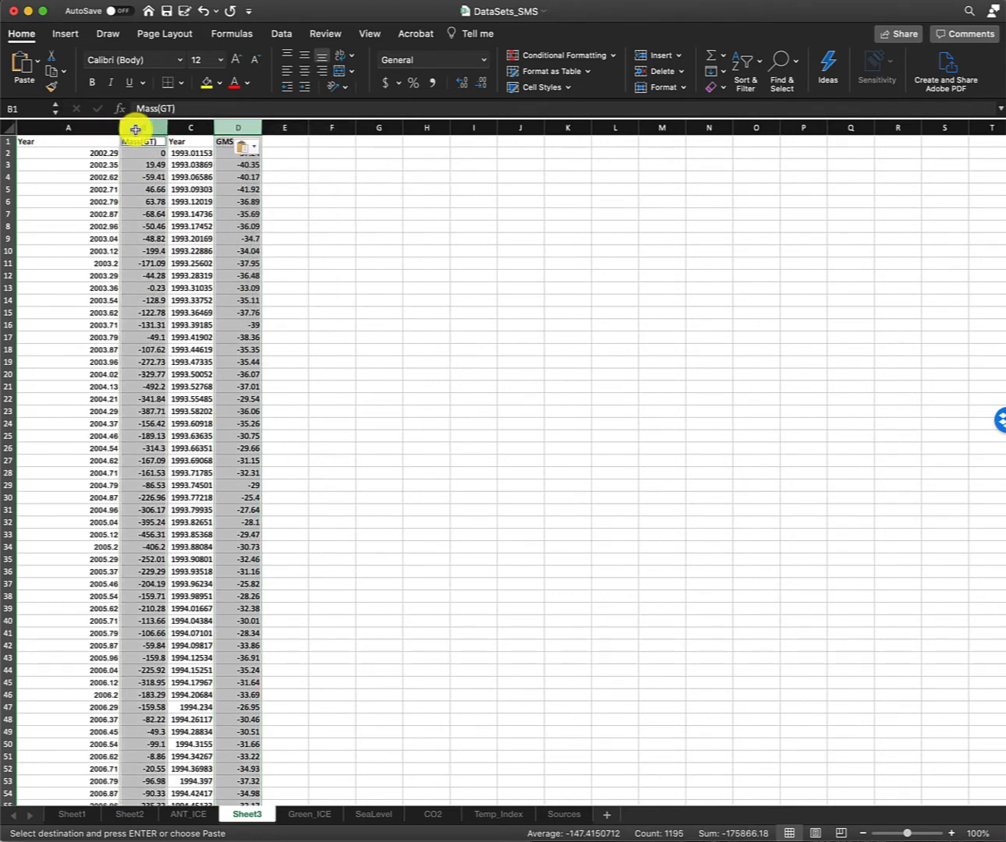
{"action": "left_click", "coordinate": [72, 40]}
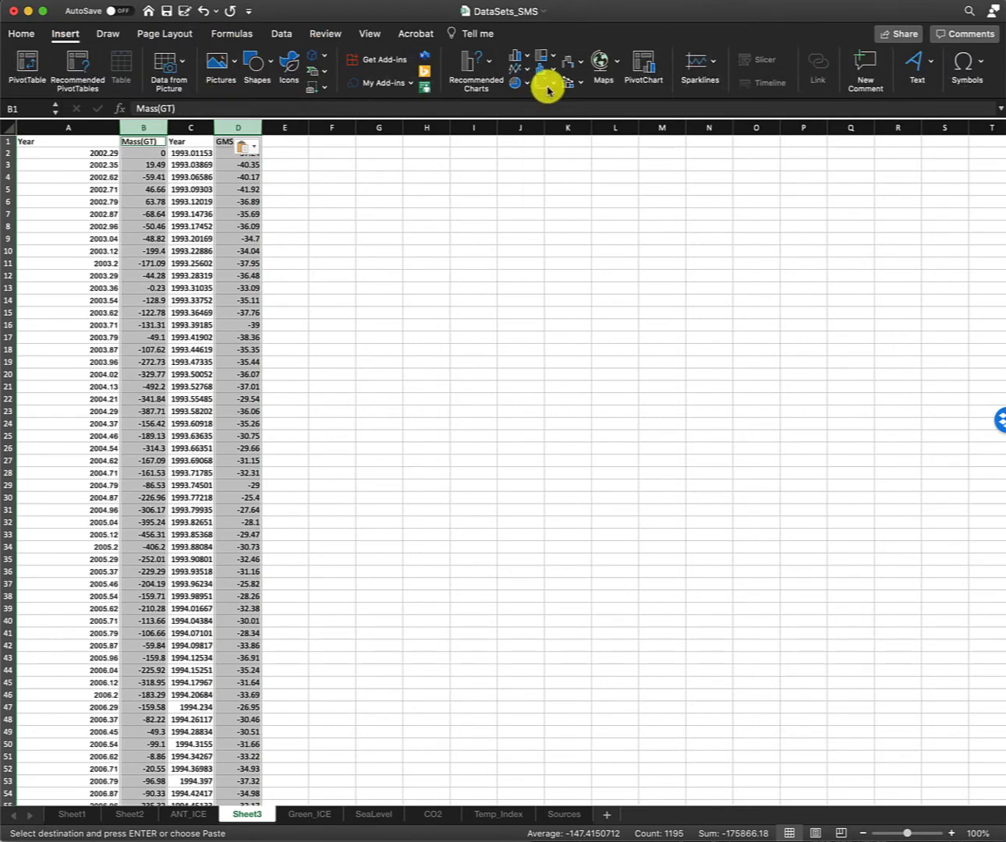
{"action": "left_click", "coordinate": [545, 83]}
{"action": "left_click", "coordinate": [560, 143]}
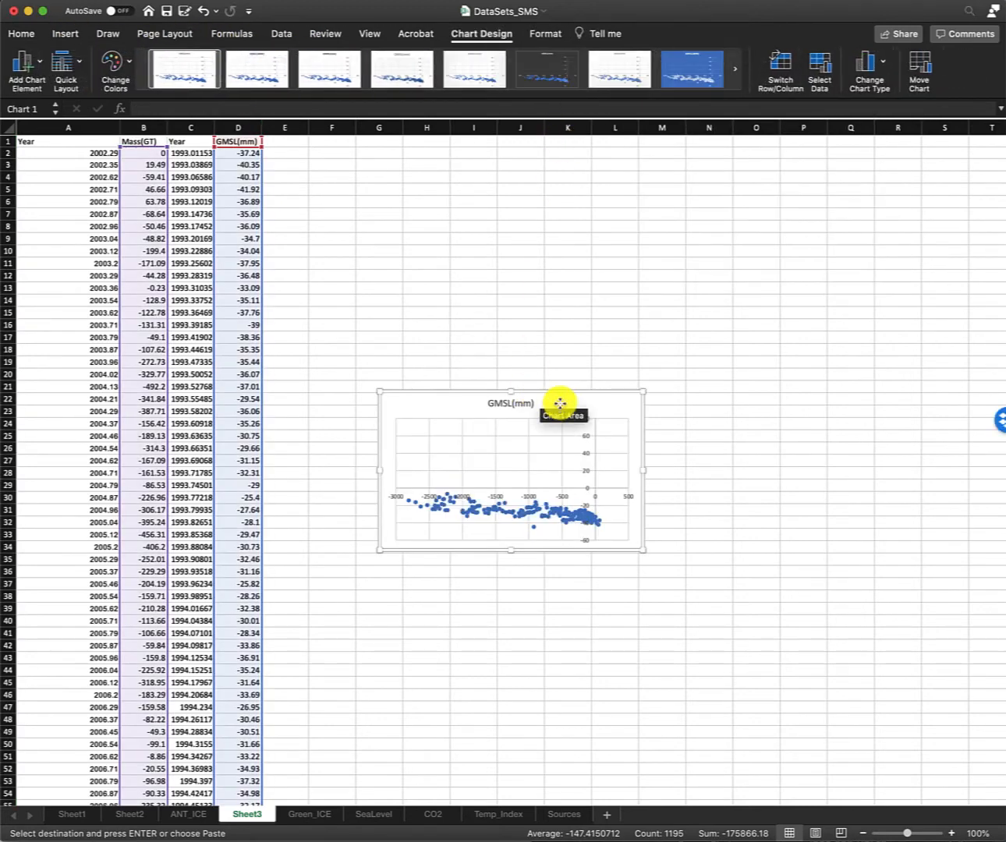
Move the scatter chart up beside the data columns near row 4 and enlarge it to reach about row 22
{"action": "left_click_drag", "start_coordinate": [559, 399], "coordinate": [489, 184]}
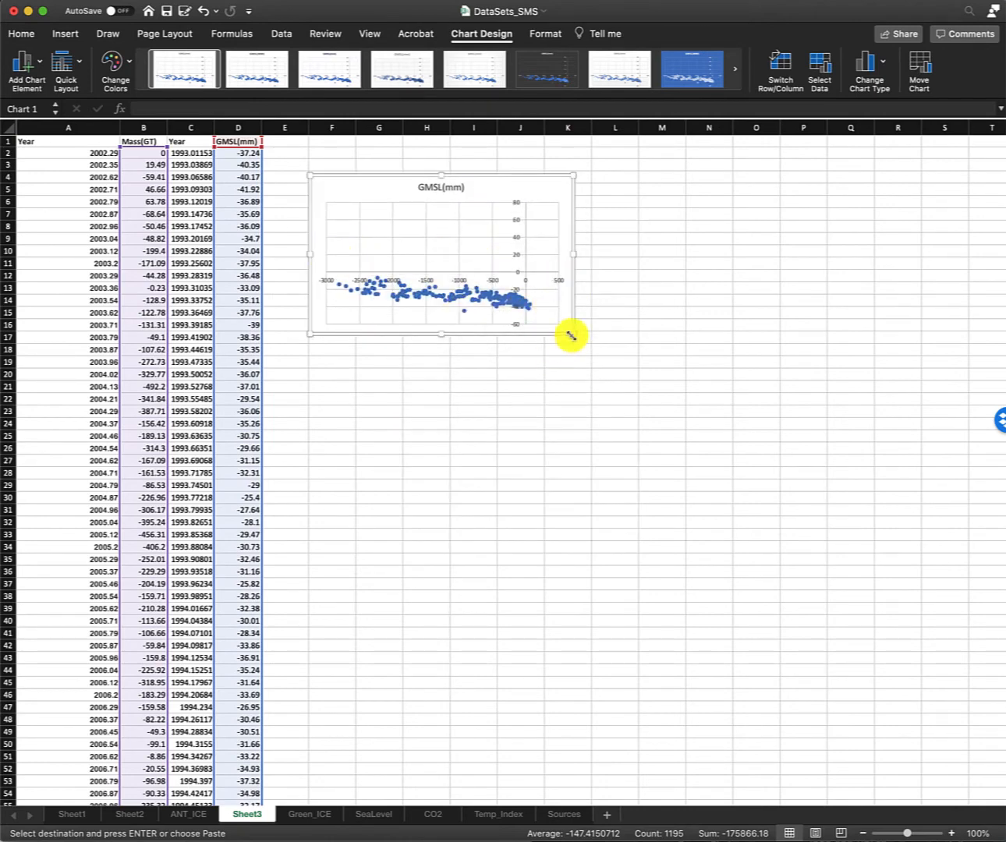
{"action": "left_click_drag", "start_coordinate": [570, 335], "coordinate": [682, 396]}
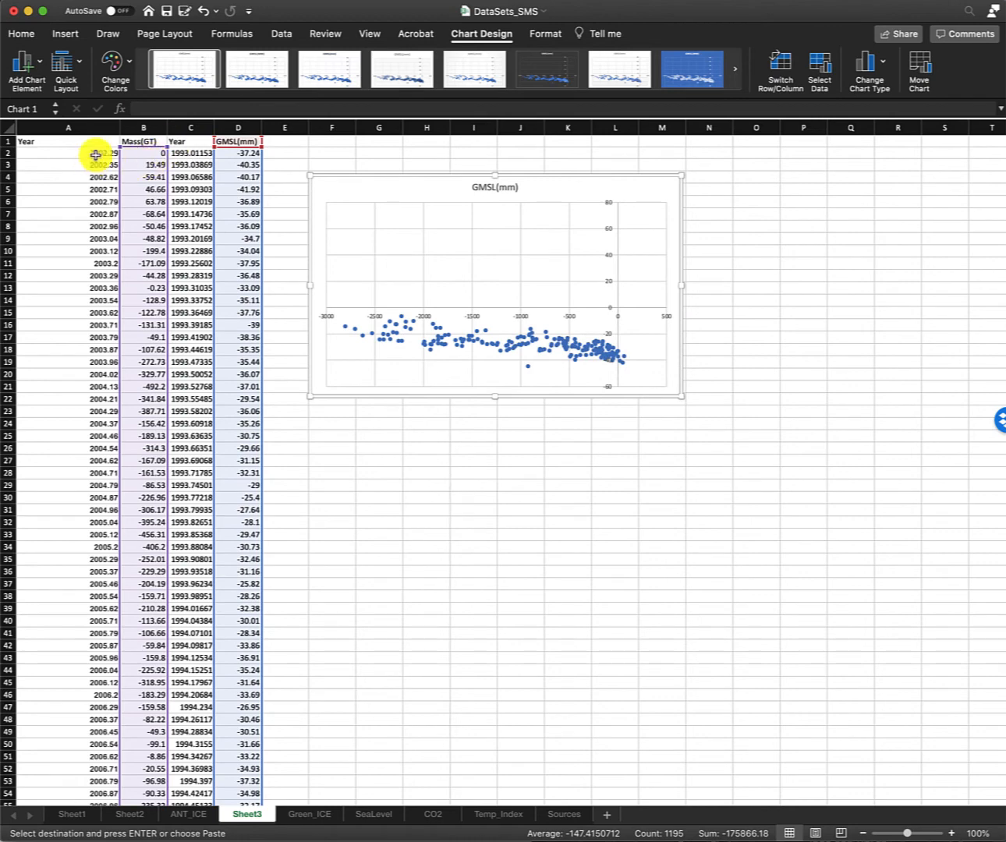
{"action": "left_click_drag", "start_coordinate": [95, 155], "coordinate": [230, 151]}
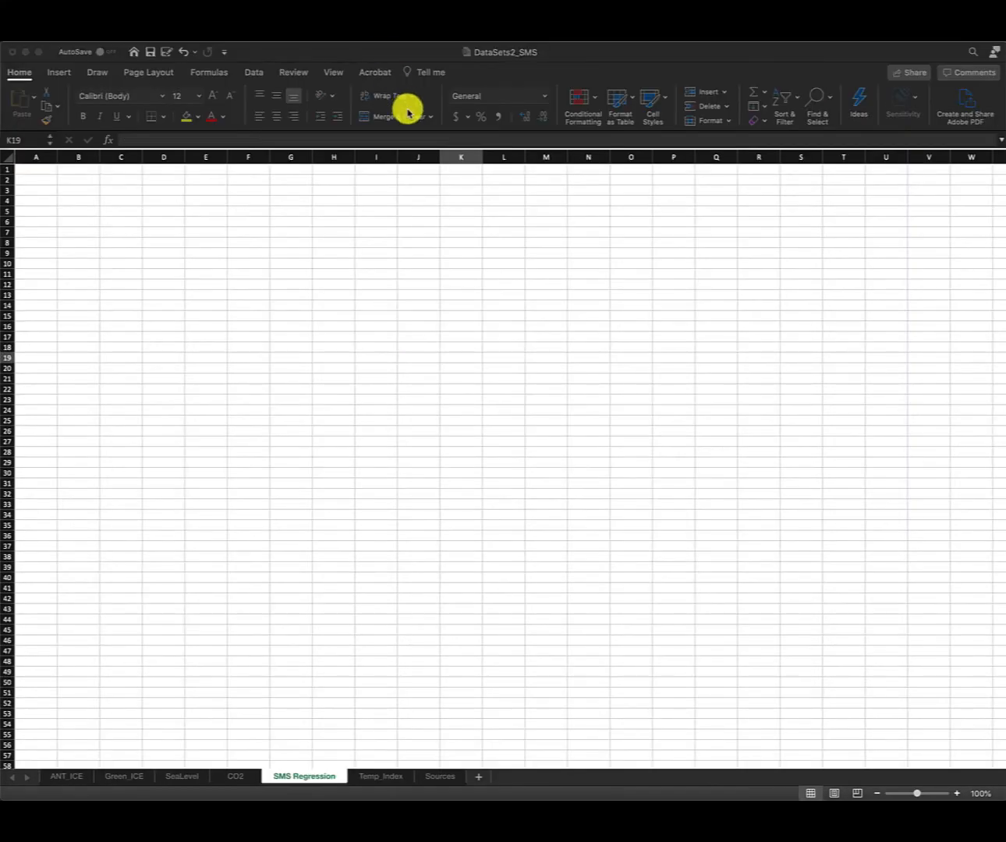
In the DataSets2_SMS workbook, copy the Year and MeanMass(GT) data A1:B20 from ANT_ICE to cell A1 of SMS Regression
{"action": "left_click", "coordinate": [439, 57]}
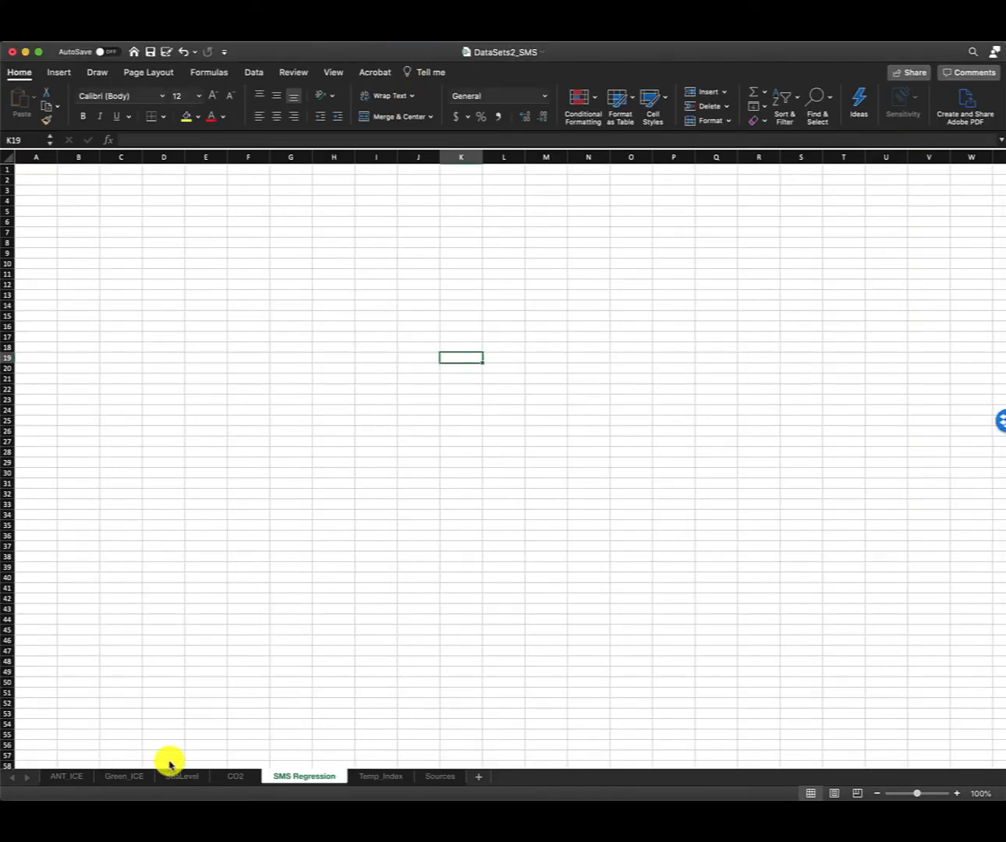
{"action": "left_click", "coordinate": [57, 777]}
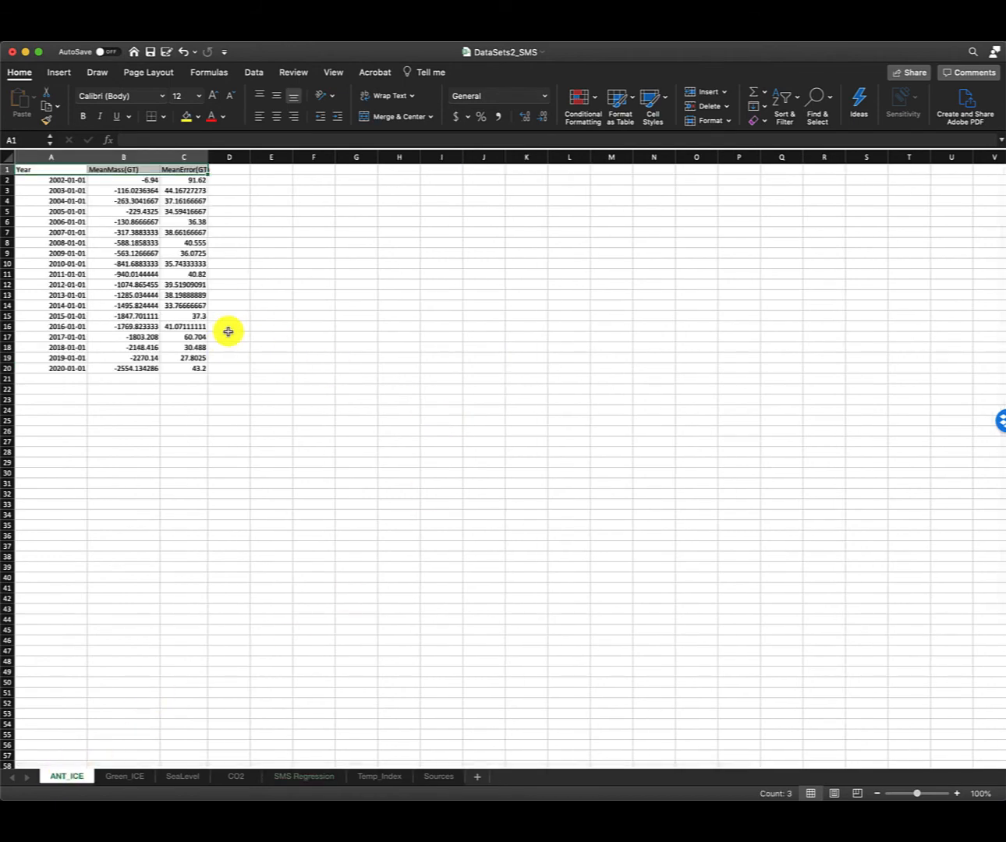
{"action": "left_click", "coordinate": [47, 181]}
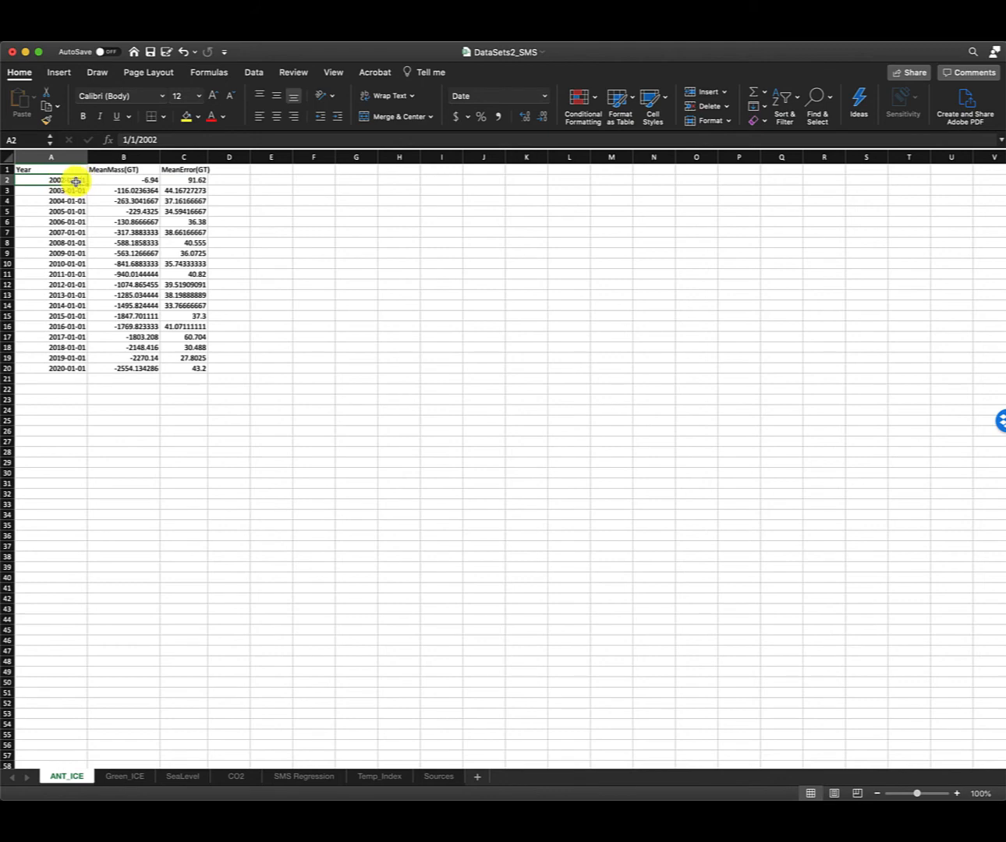
{"action": "left_click", "coordinate": [155, 179]}
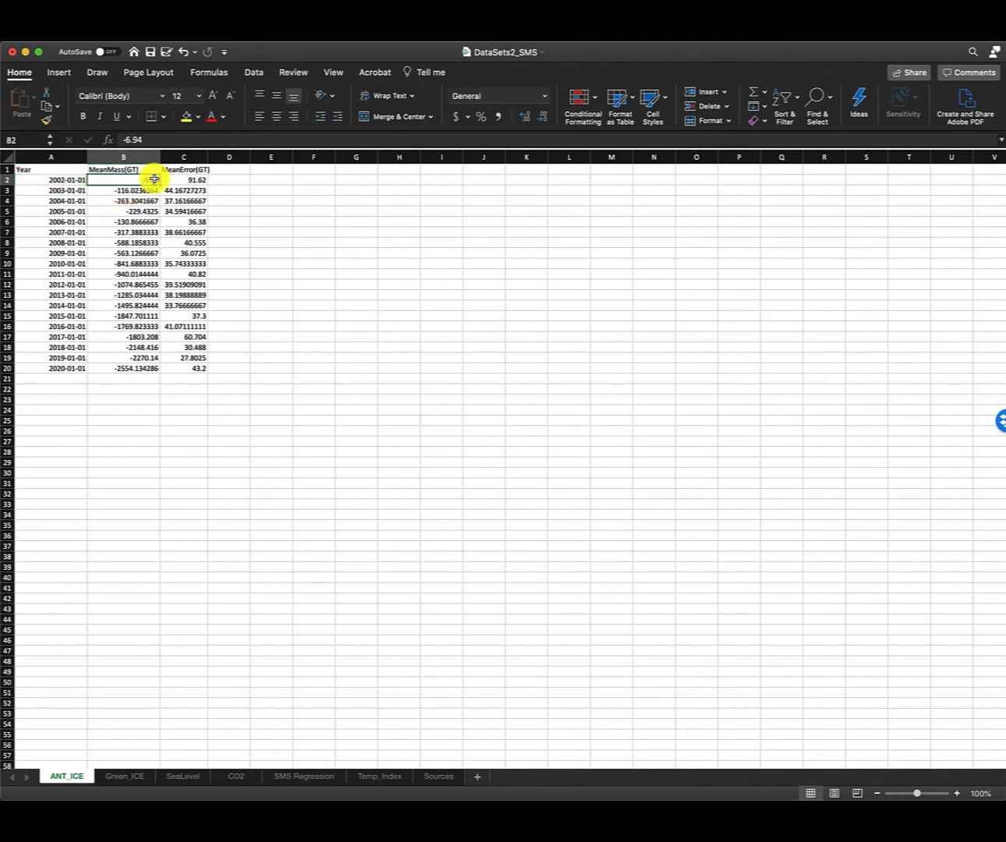
{"action": "left_click", "coordinate": [65, 180]}
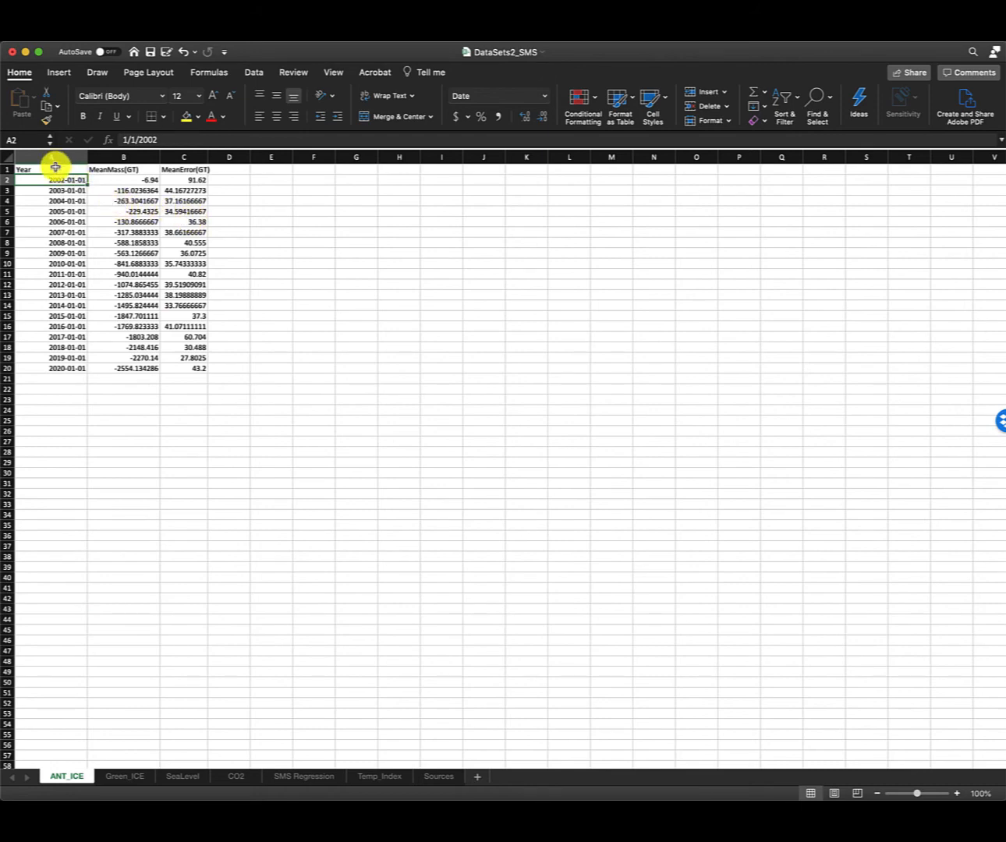
{"action": "left_click_drag", "start_coordinate": [56, 166], "coordinate": [149, 365]}
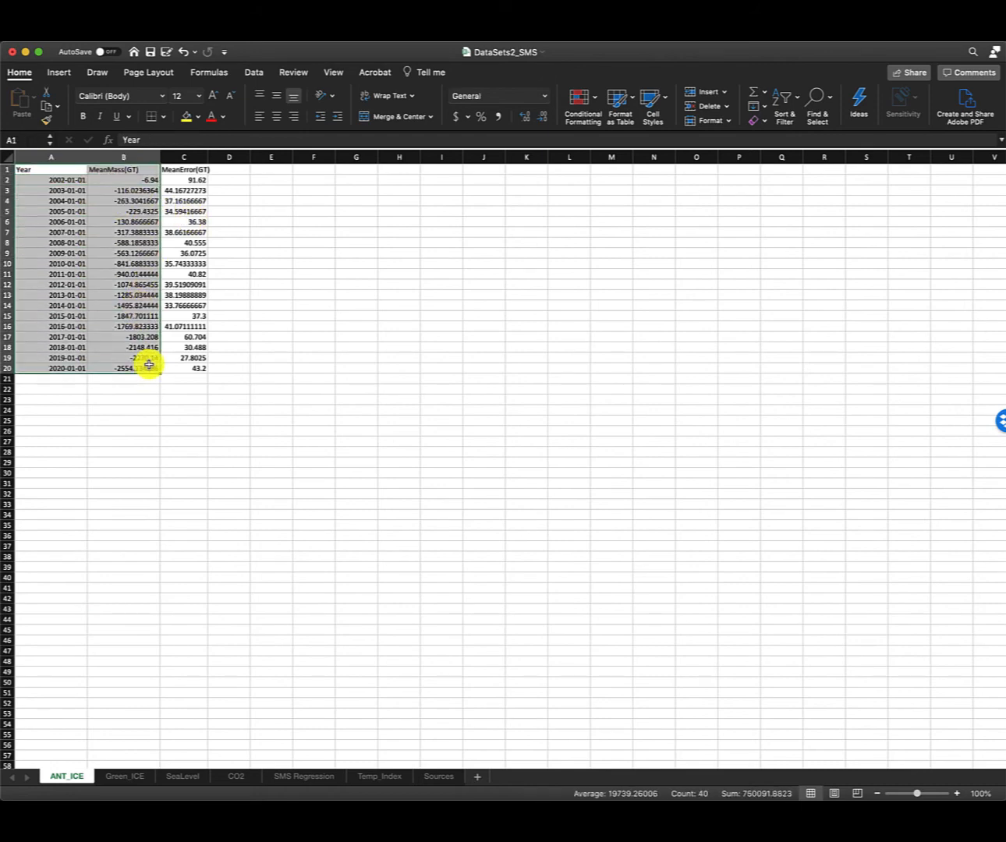
{"action": "key", "text": "super+c"}
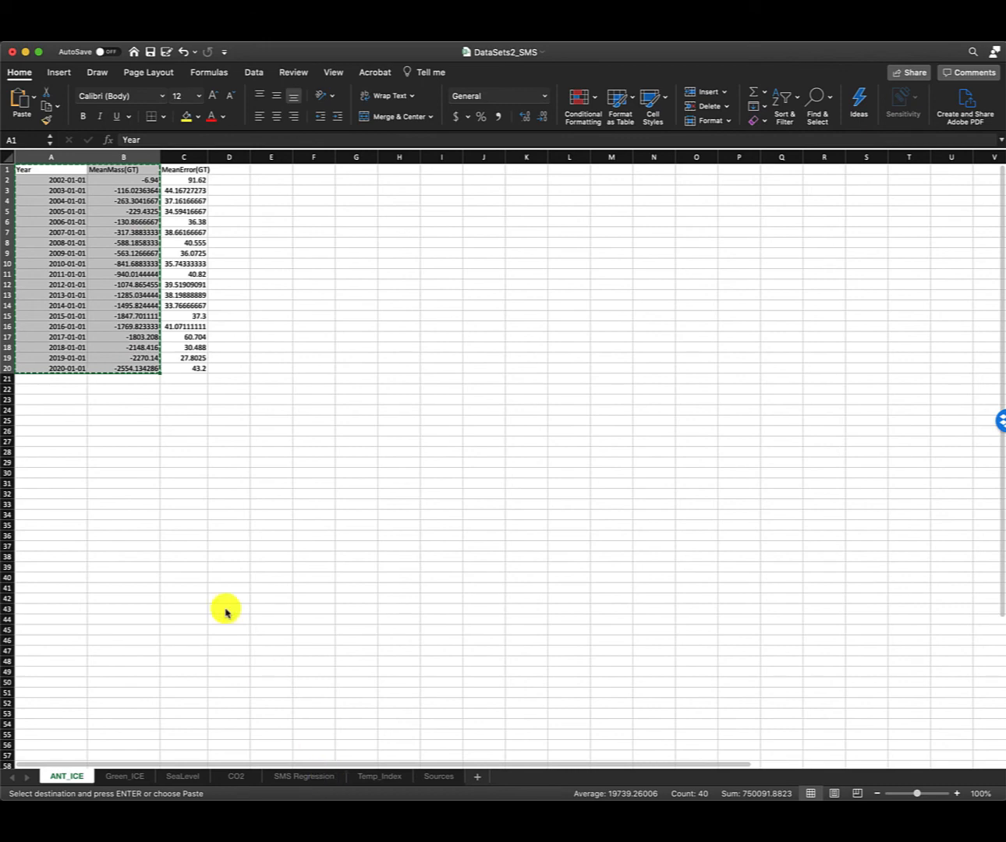
{"action": "left_click", "coordinate": [304, 776]}
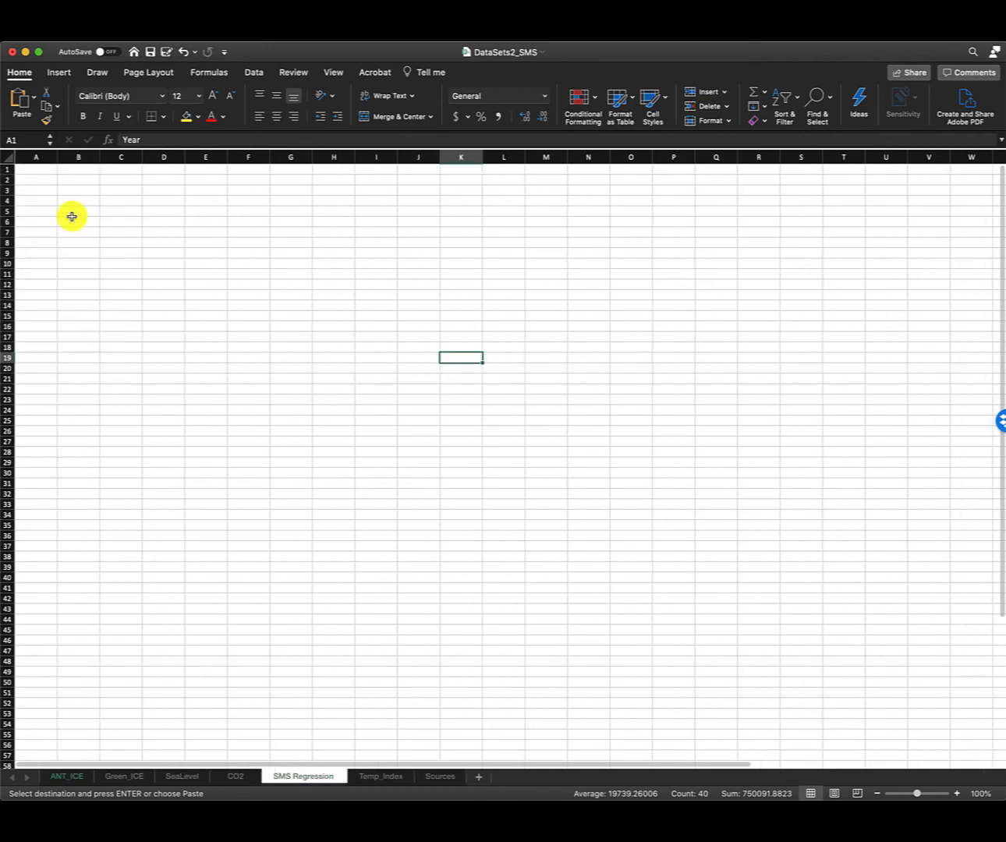
{"action": "left_click", "coordinate": [49, 168]}
{"action": "key", "text": "super+v"}
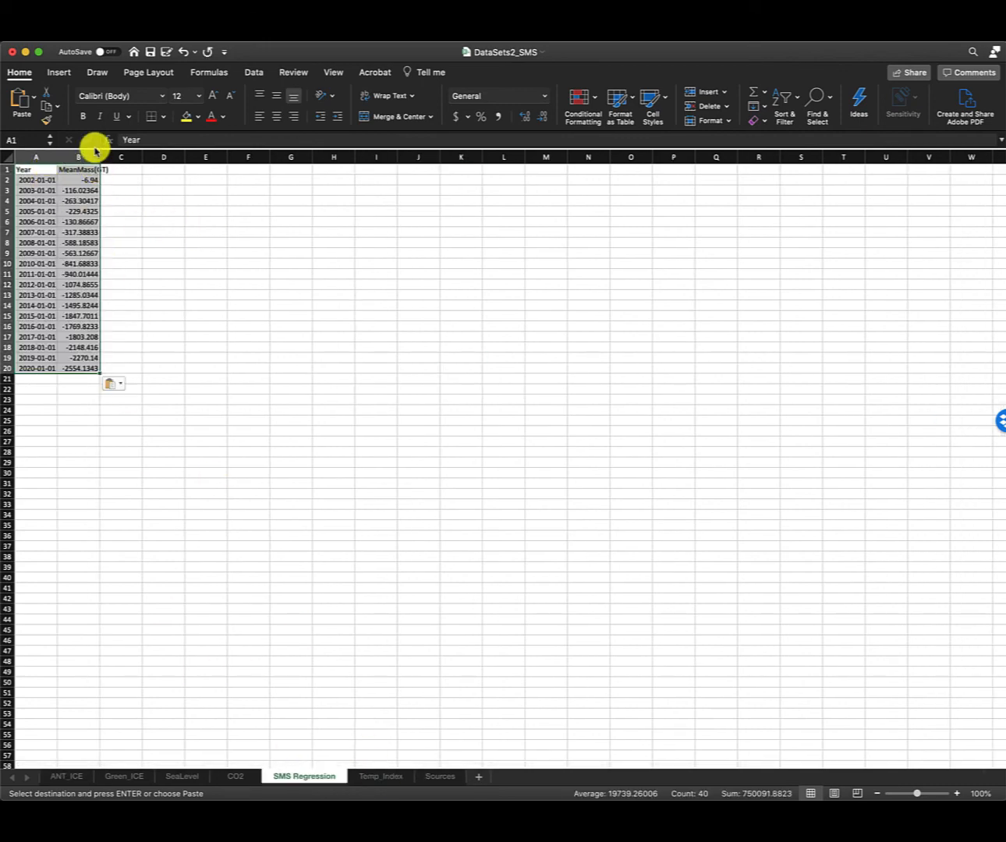
Copy the 2002 to 2020 years and GMSL(mm) values A11:B29 from SeaLevel, and return to the SMS Regression sheet
{"action": "left_click_drag", "start_coordinate": [29, 180], "coordinate": [44, 374]}
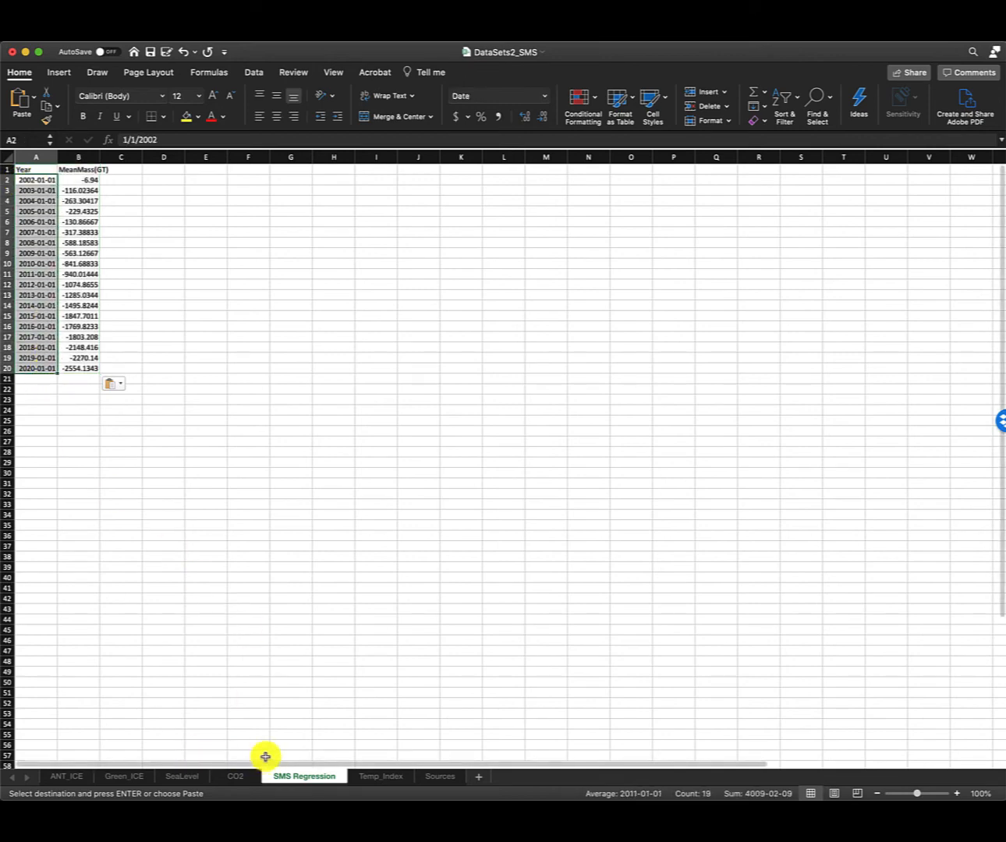
{"action": "left_click", "coordinate": [187, 777]}
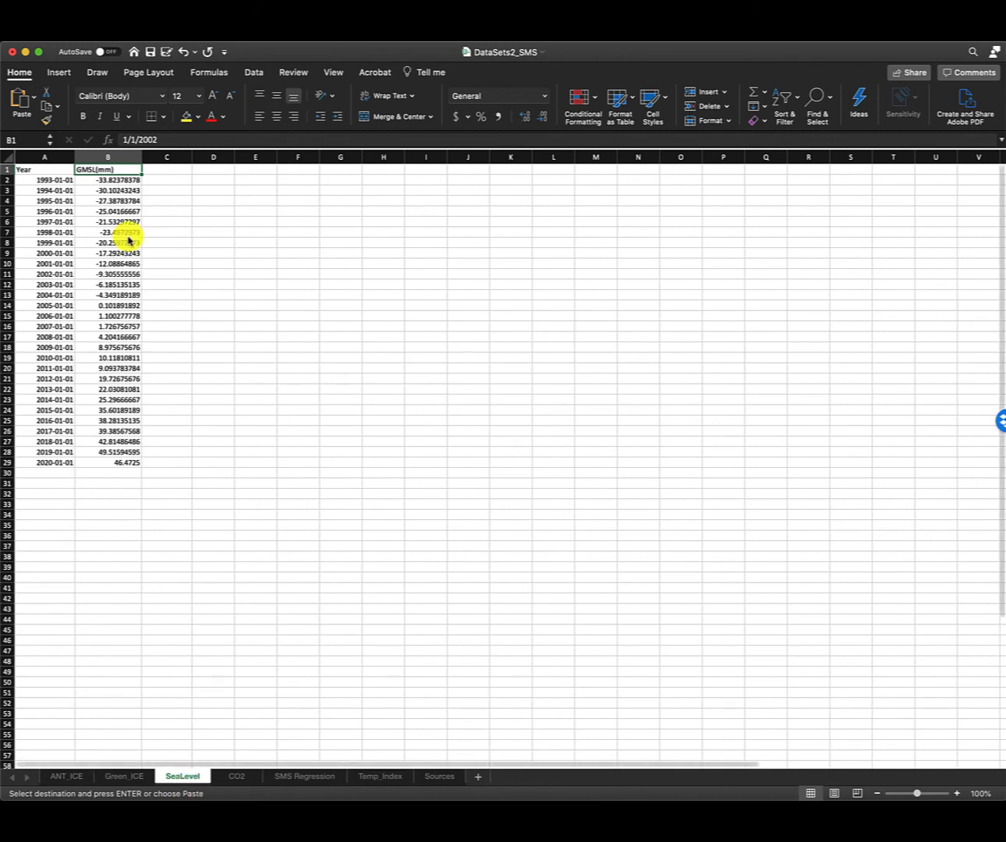
{"action": "left_click_drag", "start_coordinate": [63, 179], "coordinate": [92, 181]}
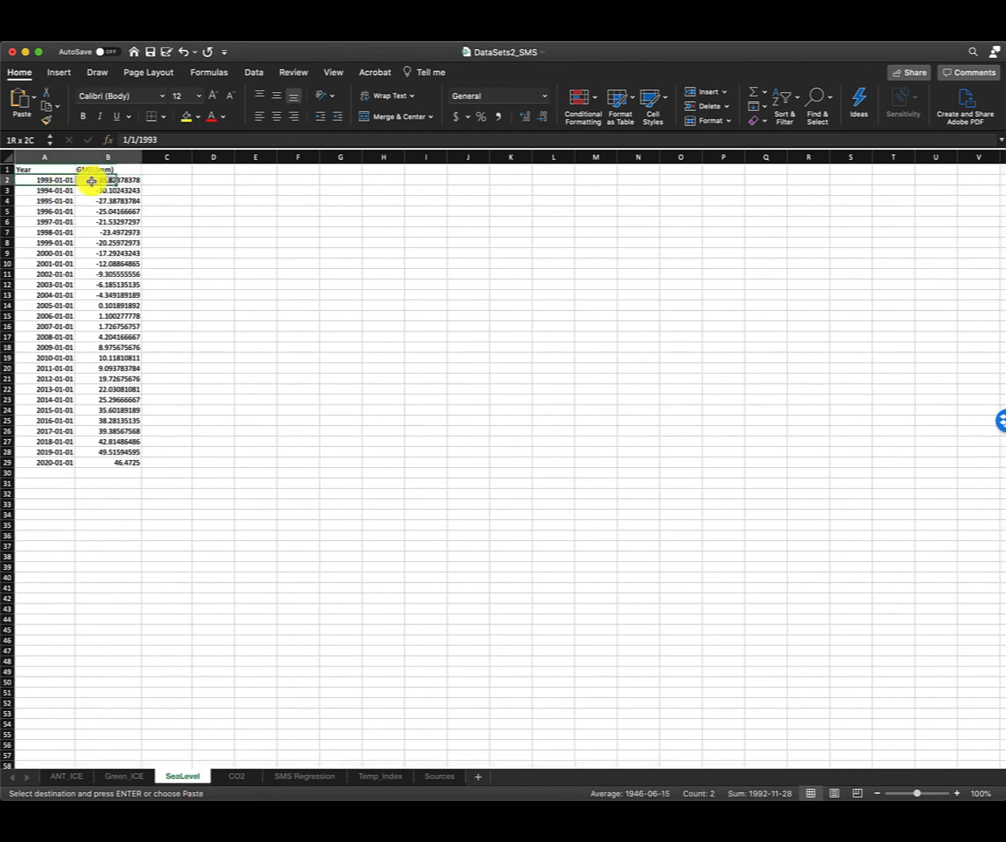
{"action": "left_click", "coordinate": [51, 274]}
{"action": "left_click_drag", "start_coordinate": [49, 274], "coordinate": [109, 466]}
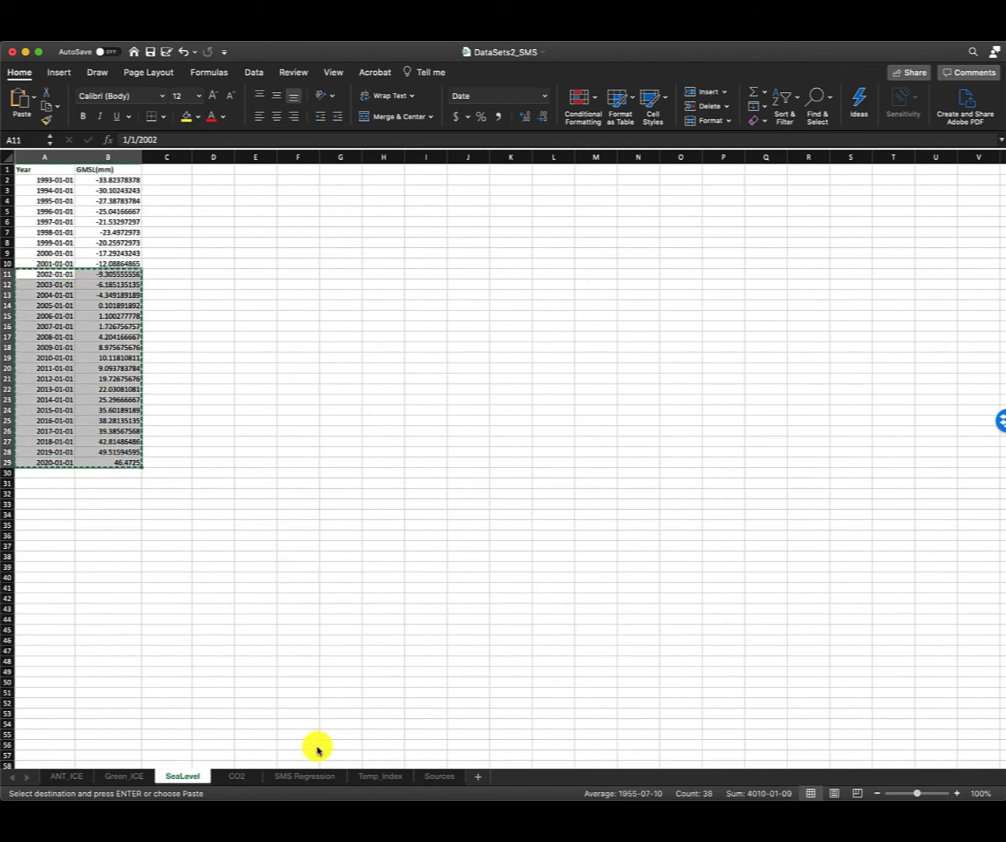
{"action": "left_click", "coordinate": [315, 776]}
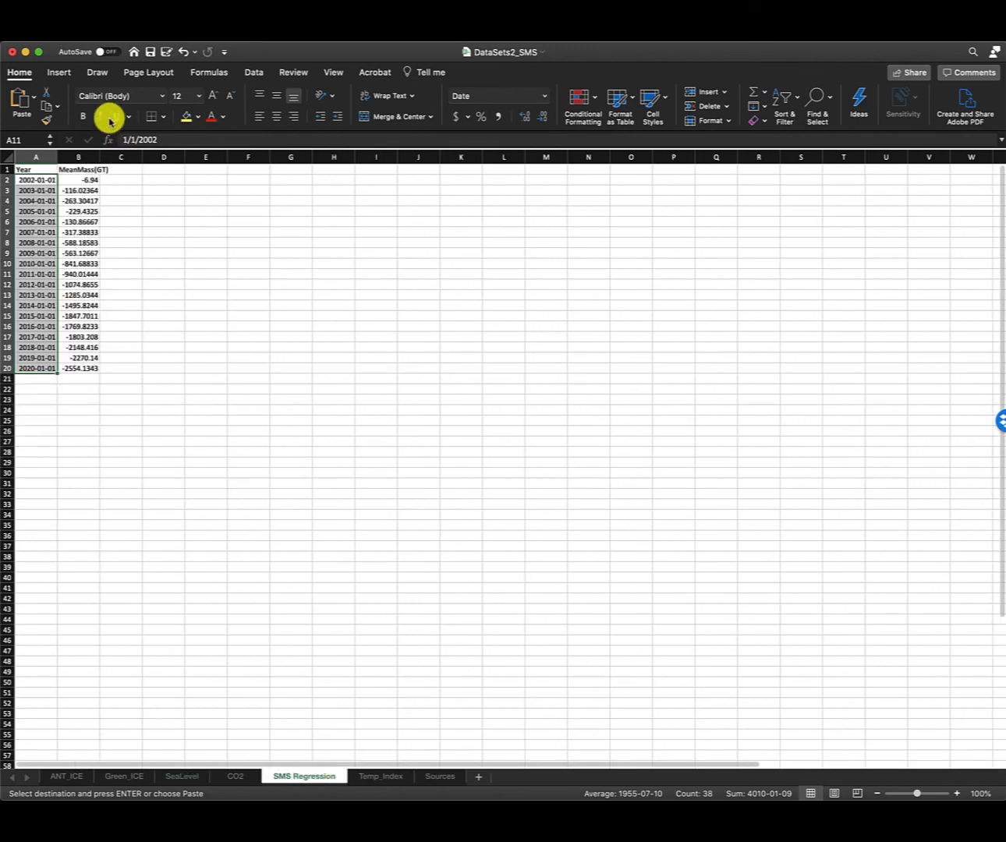
Try to paste the copied sea level data starting at cell C1, and undo the paste
{"action": "left_click", "coordinate": [124, 167]}
{"action": "key", "text": "super+v"}
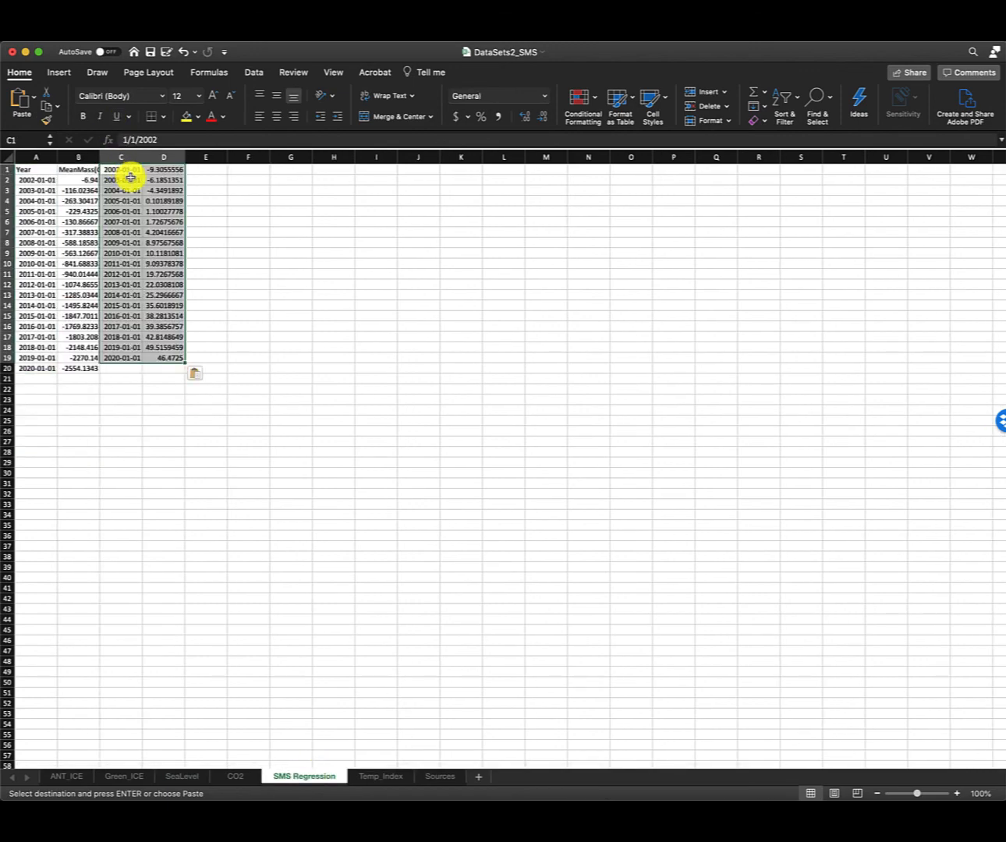
{"action": "key", "text": "super+z"}
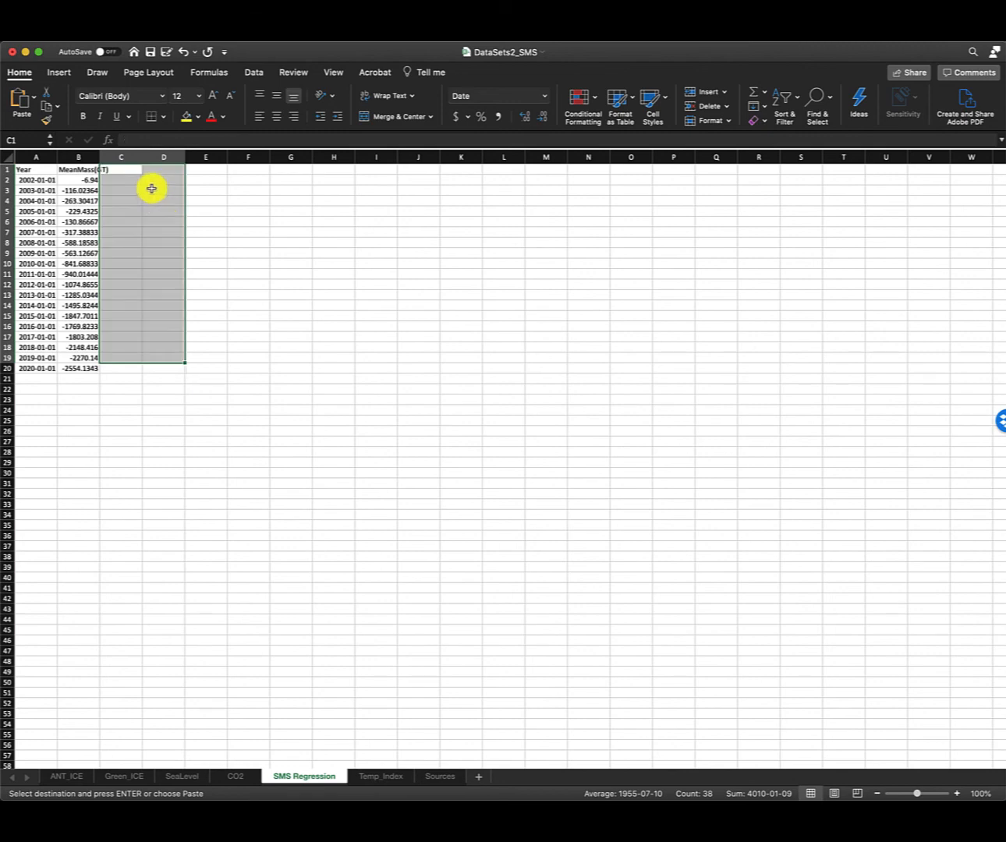
Paste the copied years and sea level values starting at C2, and enter the header "Sea level (mm)" in D1
{"action": "left_click", "coordinate": [135, 180]}
{"action": "key", "text": "super+v"}
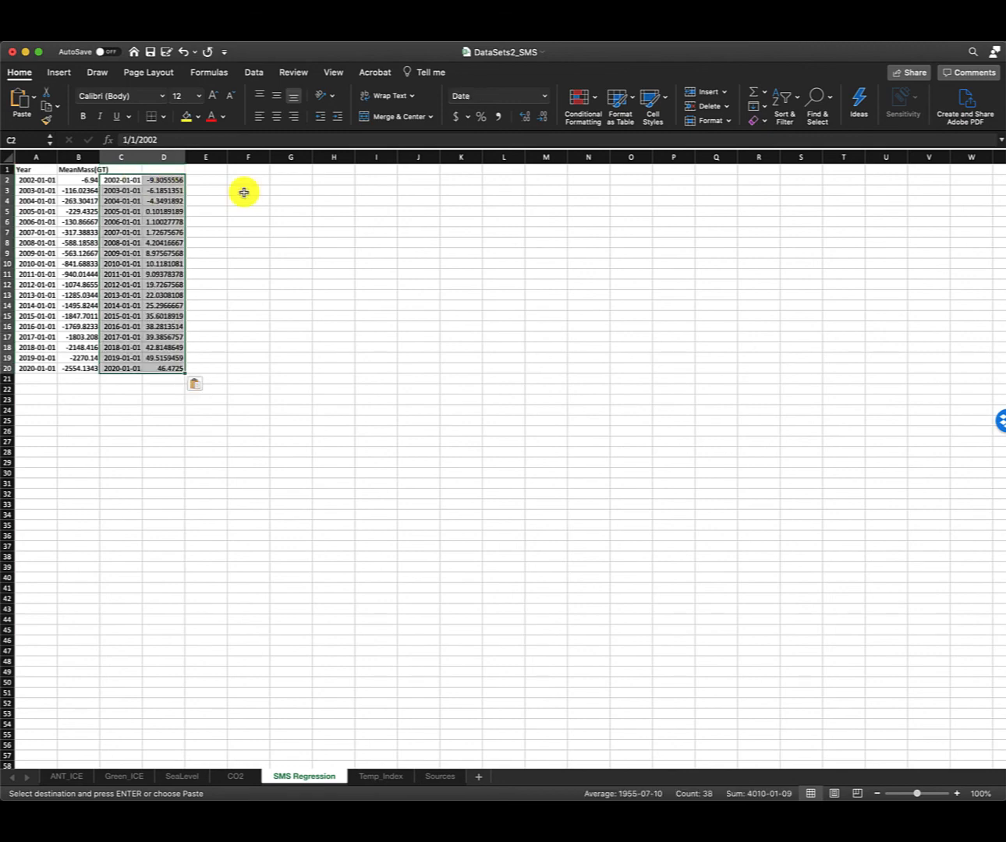
{"action": "left_click", "coordinate": [242, 190]}
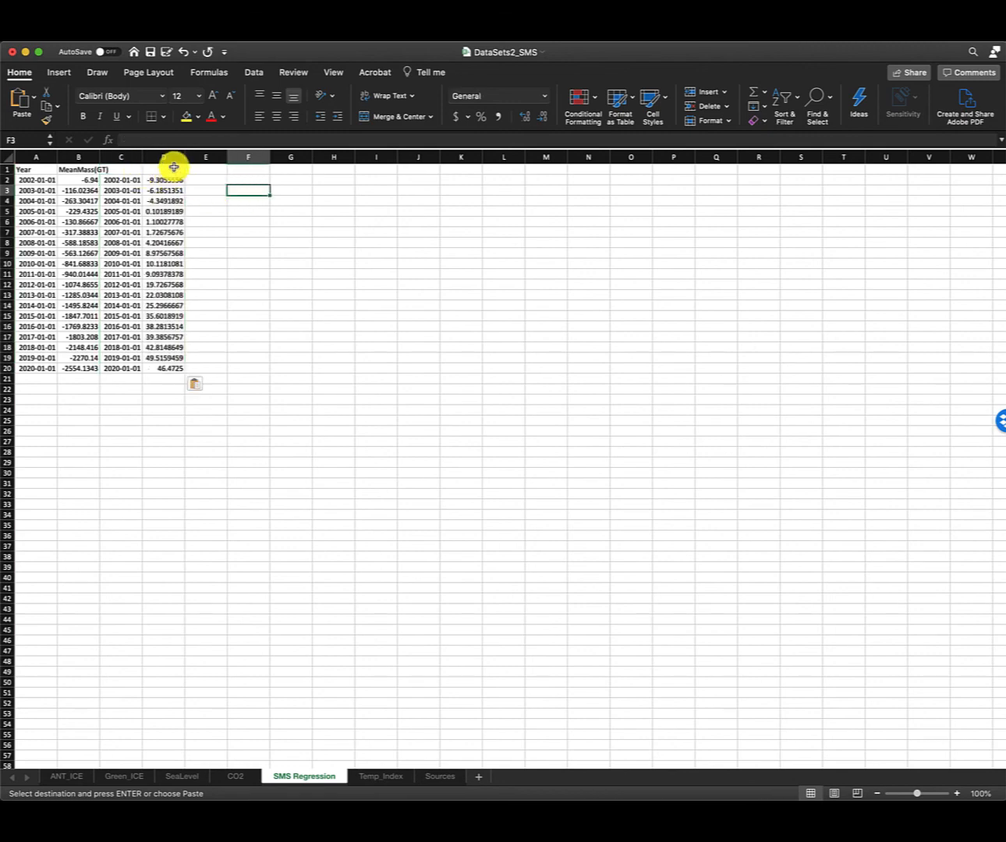
{"action": "left_click", "coordinate": [173, 167]}
{"action": "type", "text": "Sea level (mm"}
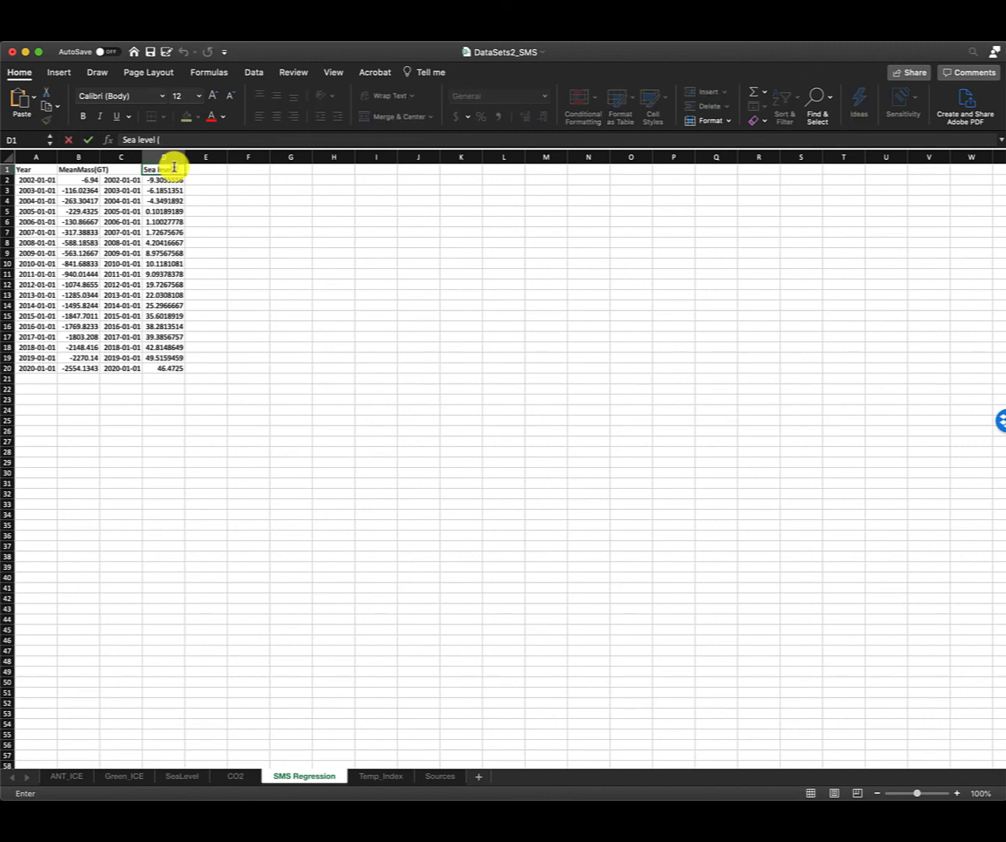
Compare the years in columns A and C, checking the first year in A2 and the last years in A20 and C20
{"action": "left_click", "coordinate": [44, 182]}
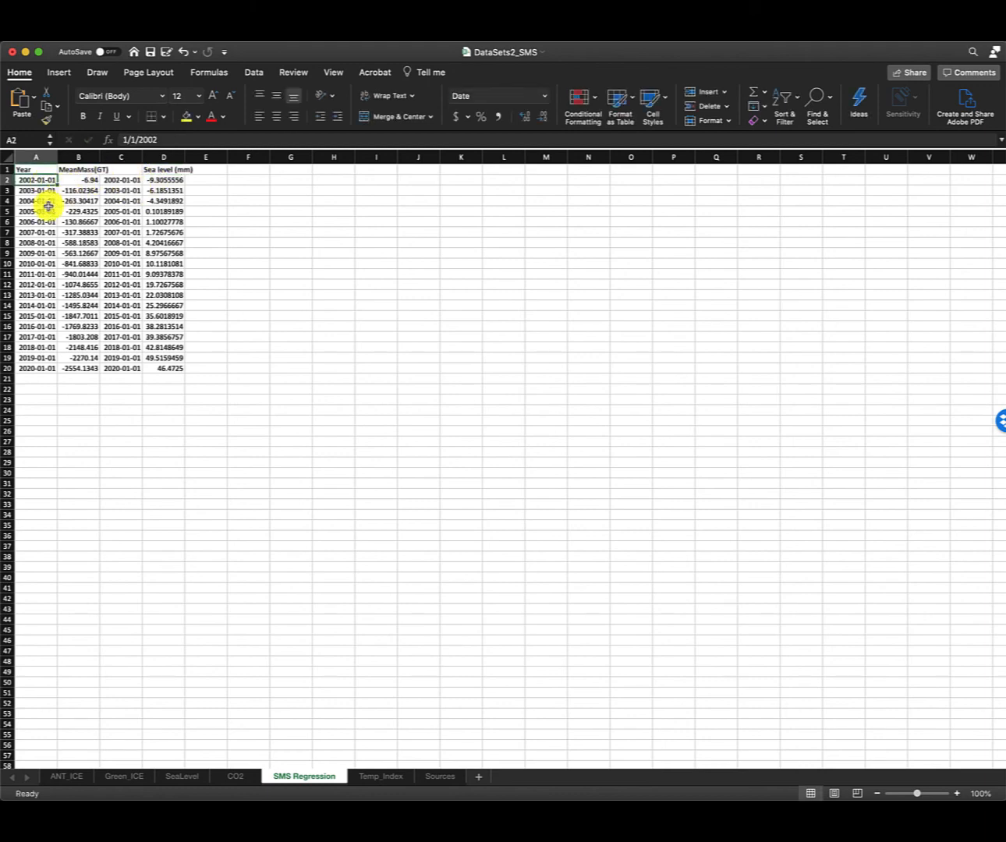
{"action": "left_click", "coordinate": [25, 370]}
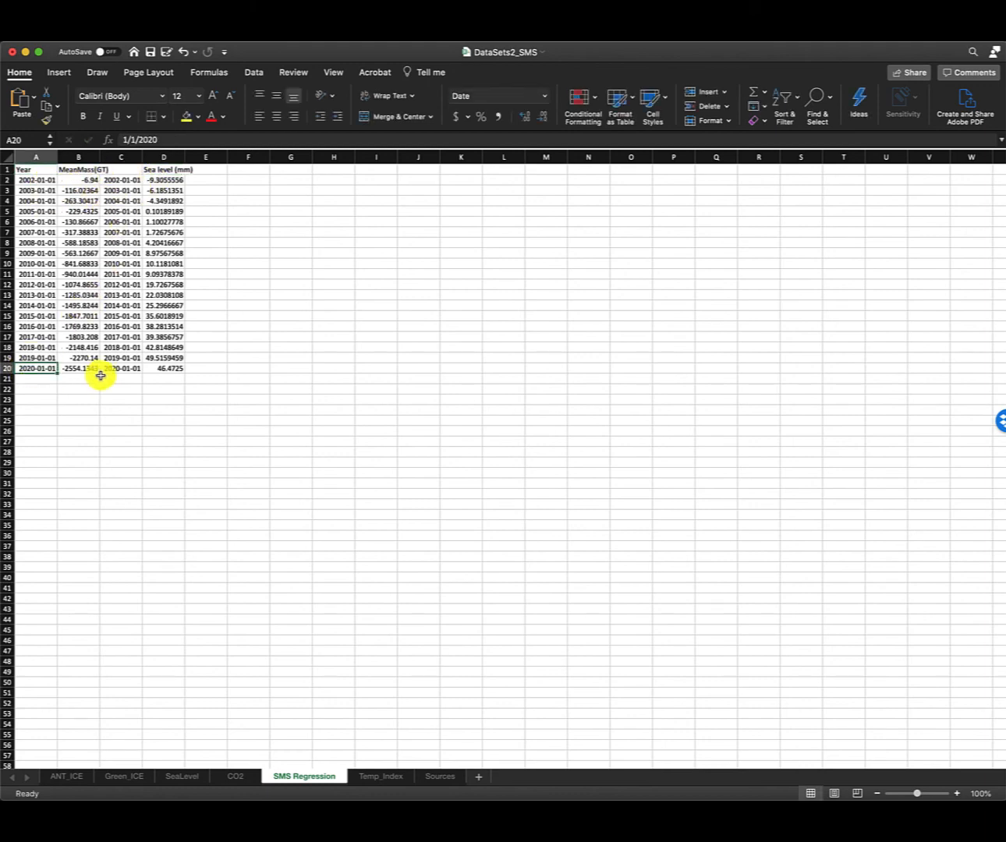
{"action": "left_click", "coordinate": [113, 370]}
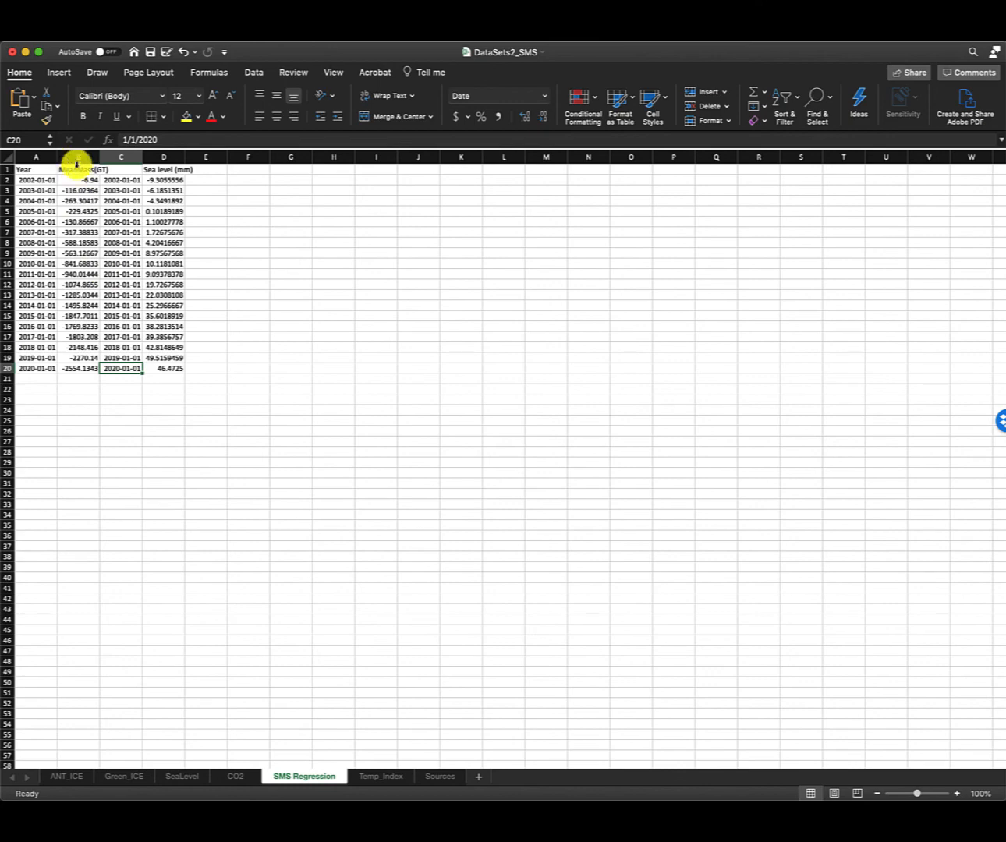
{"action": "left_click_drag", "start_coordinate": [78, 184], "coordinate": [77, 366]}
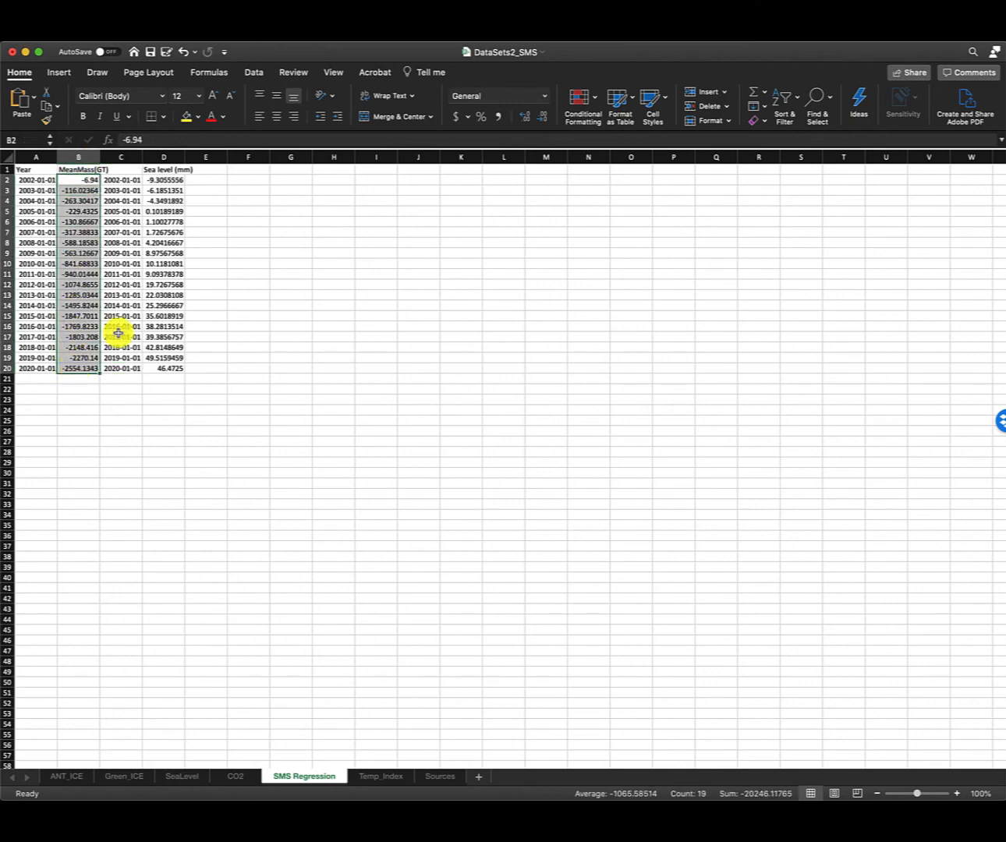
{"action": "right_click", "coordinate": [168, 182]}
{"action": "left_click", "coordinate": [181, 291]}
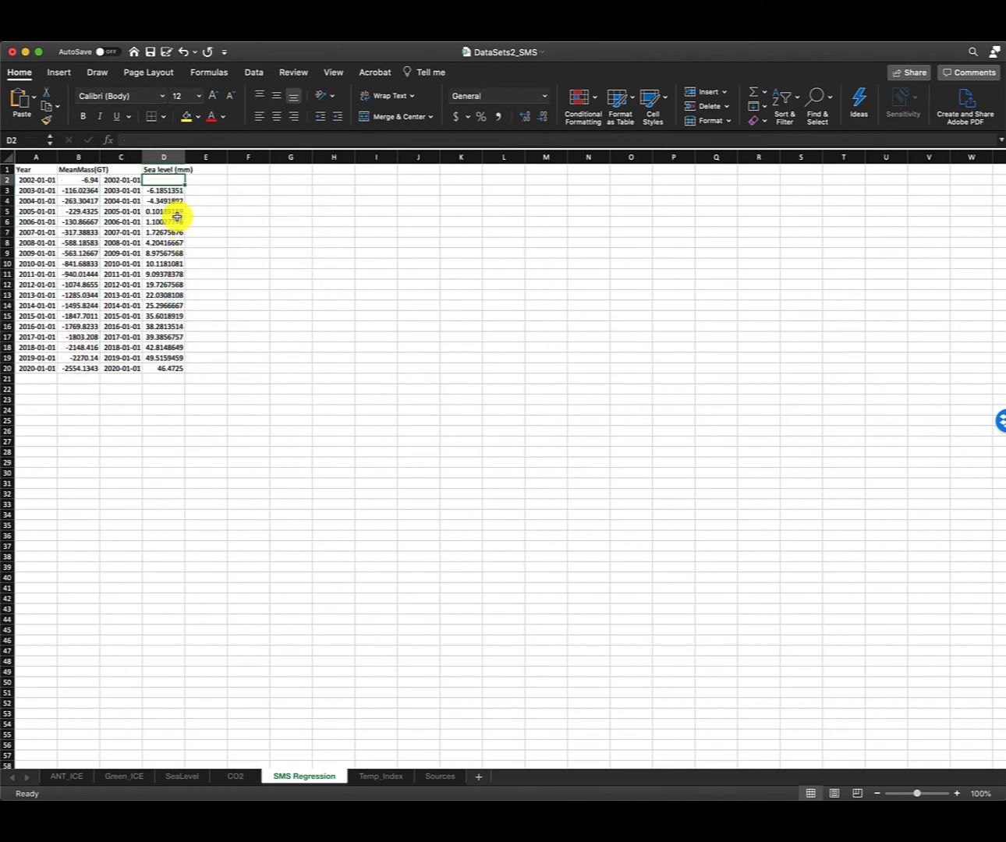
Insert a marker-only scatter chart of columns B and D, and place it beside the data starting near cell F2
{"action": "left_click", "coordinate": [89, 157]}
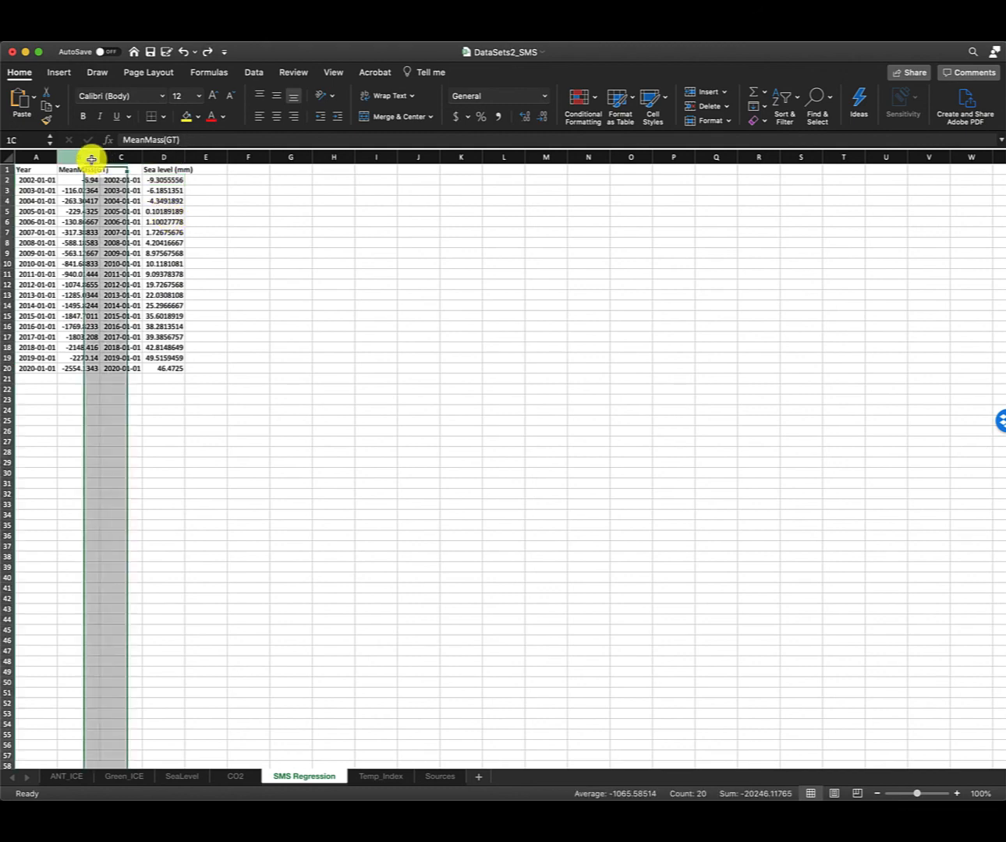
{"action": "left_click", "coordinate": [179, 157], "text": "super"}
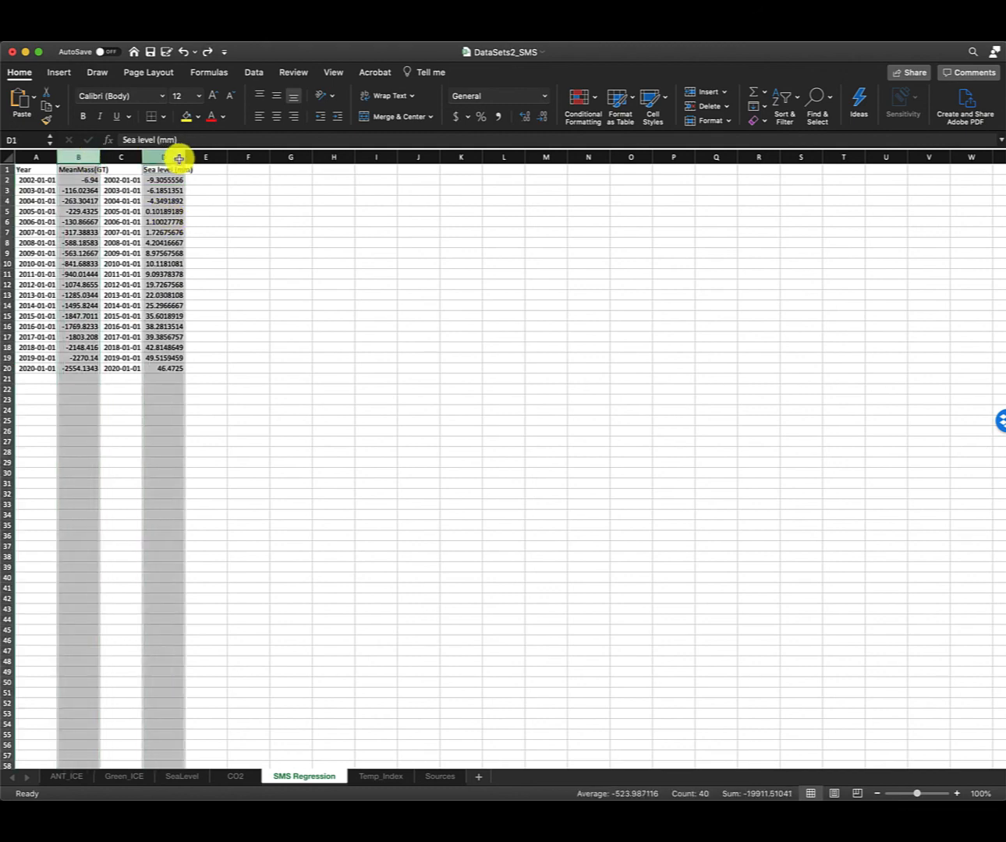
{"action": "left_click", "coordinate": [61, 75]}
{"action": "left_click", "coordinate": [496, 115]}
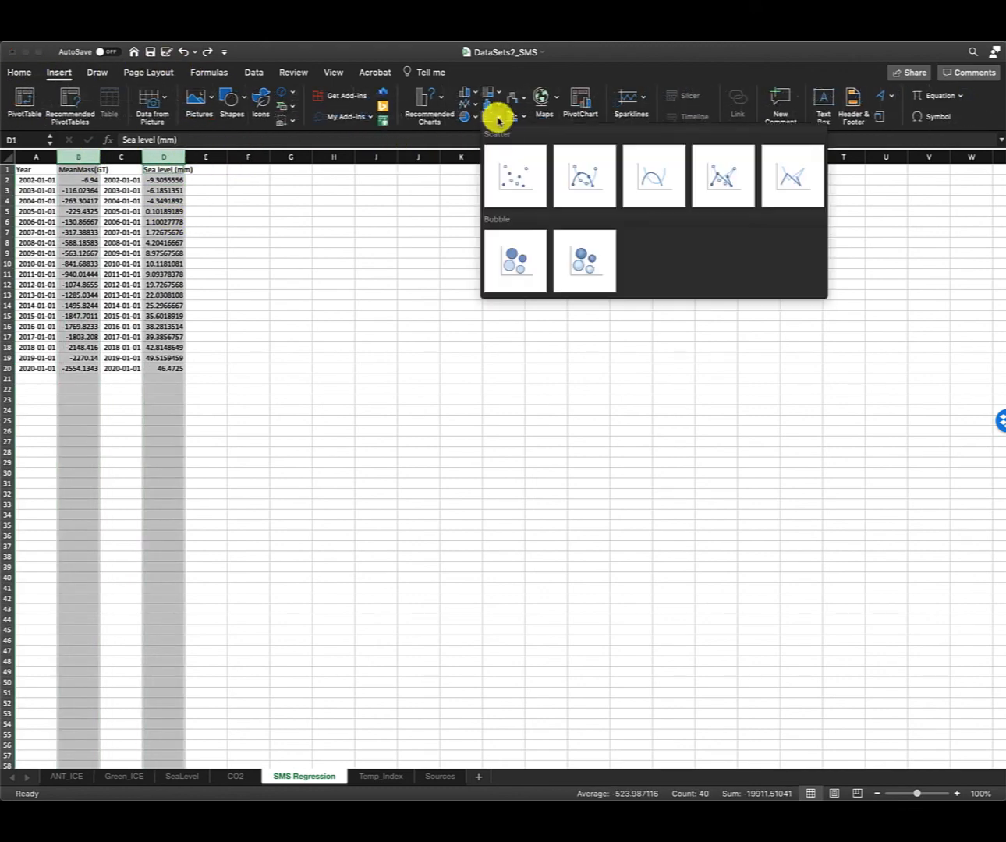
{"action": "left_click", "coordinate": [506, 187]}
{"action": "left_click_drag", "start_coordinate": [567, 406], "coordinate": [404, 193]}
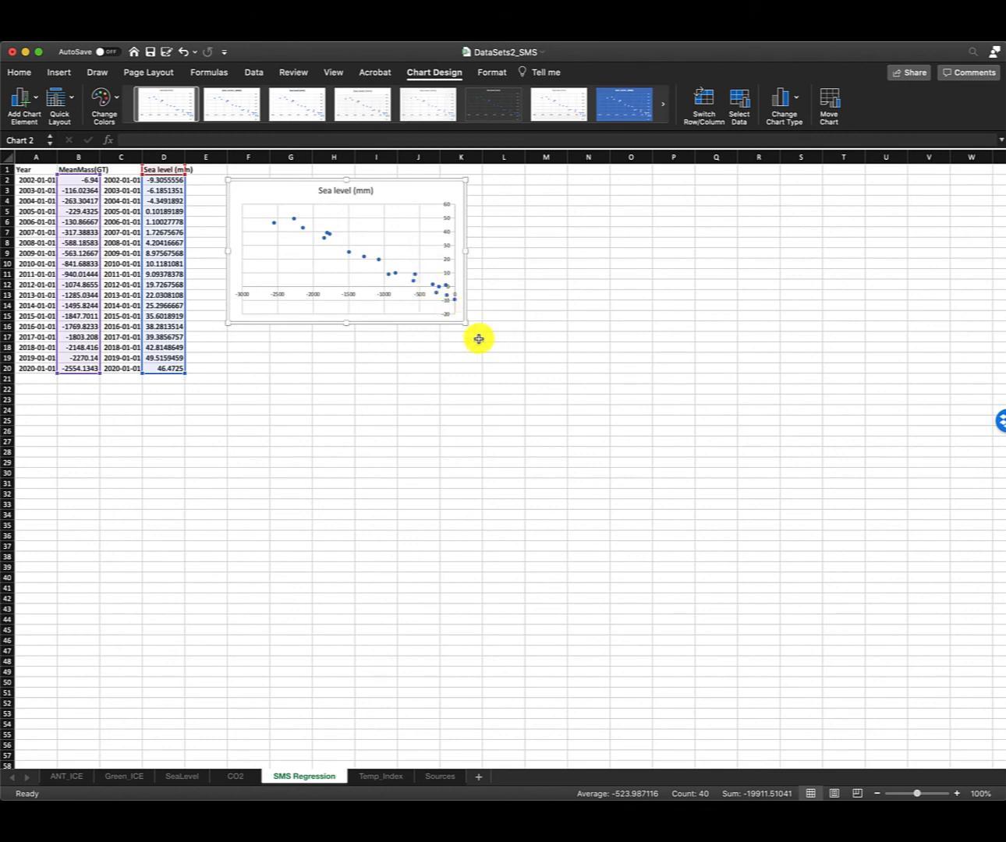
Calculate the correlation between ice mass and sea level in cell B23 with =CORREL(B2:B20,D2:D20)
{"action": "left_click", "coordinate": [92, 404]}
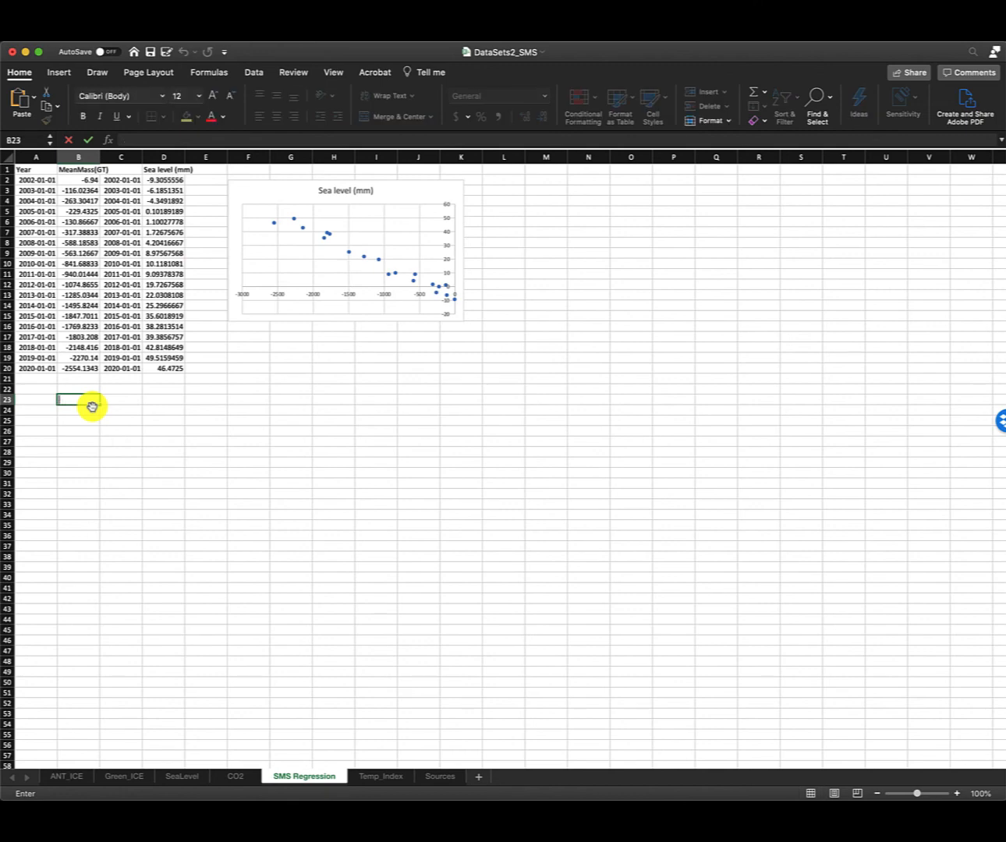
{"action": "type", "text": "=coor"}
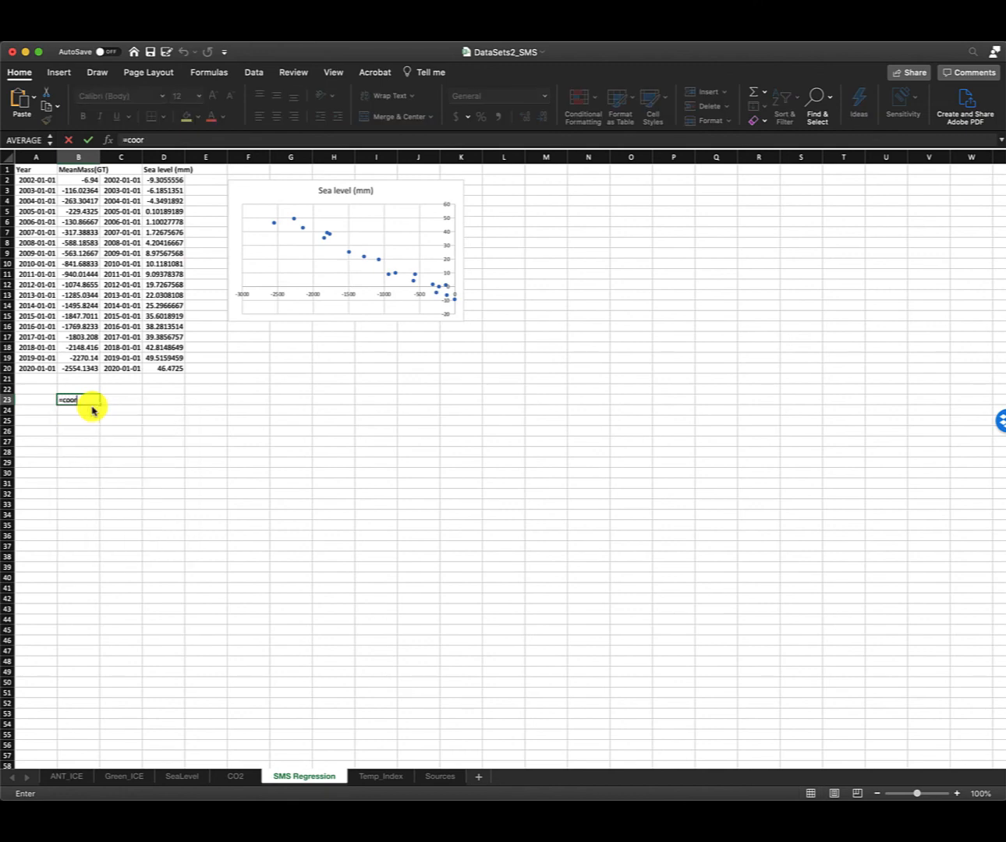
{"action": "key", "text": "BackSpace"}
{"action": "key", "text": "BackSpace"}
{"action": "type", "text": "rr"}
{"action": "key", "text": "Tab"}
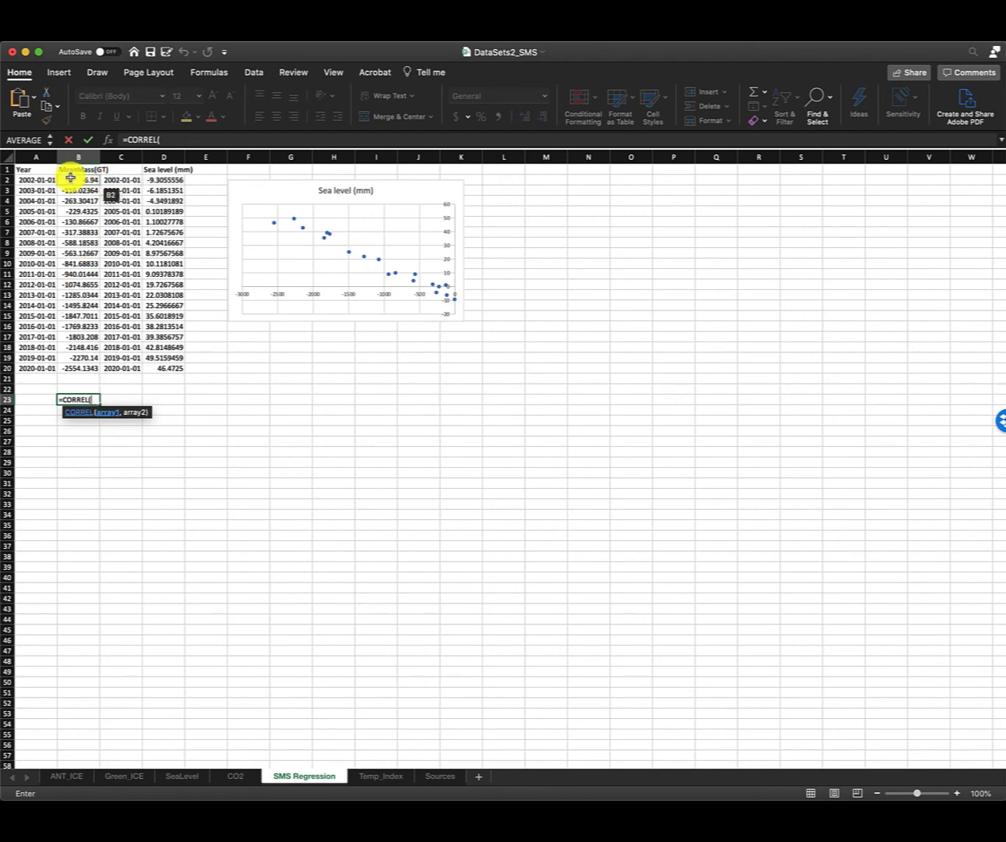
{"action": "left_click_drag", "start_coordinate": [71, 178], "coordinate": [97, 368]}
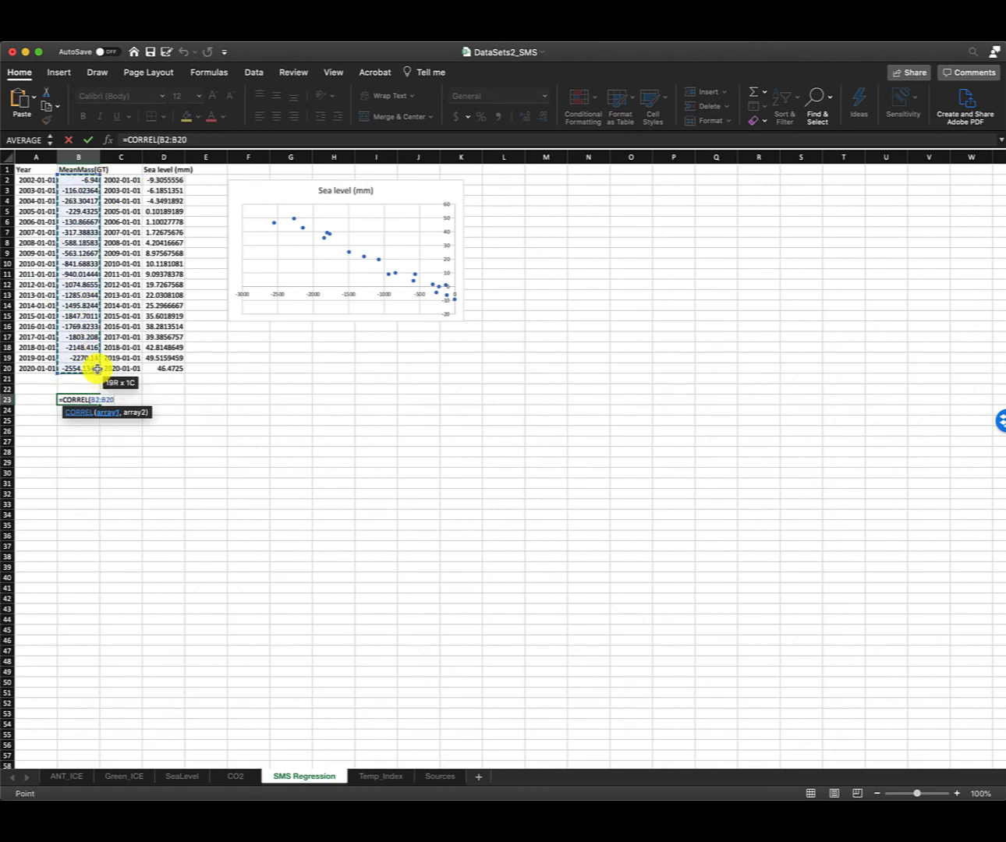
{"action": "type", "text": ","}
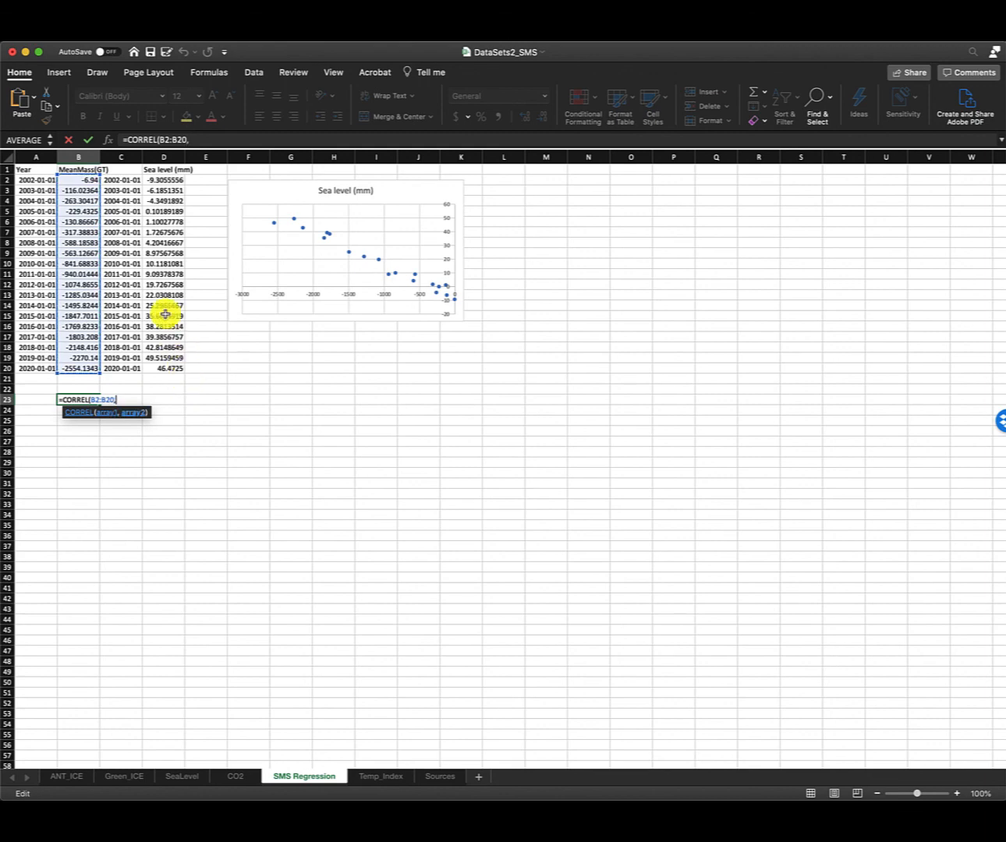
{"action": "left_click_drag", "start_coordinate": [170, 183], "coordinate": [177, 368]}
{"action": "key", "text": "Return"}
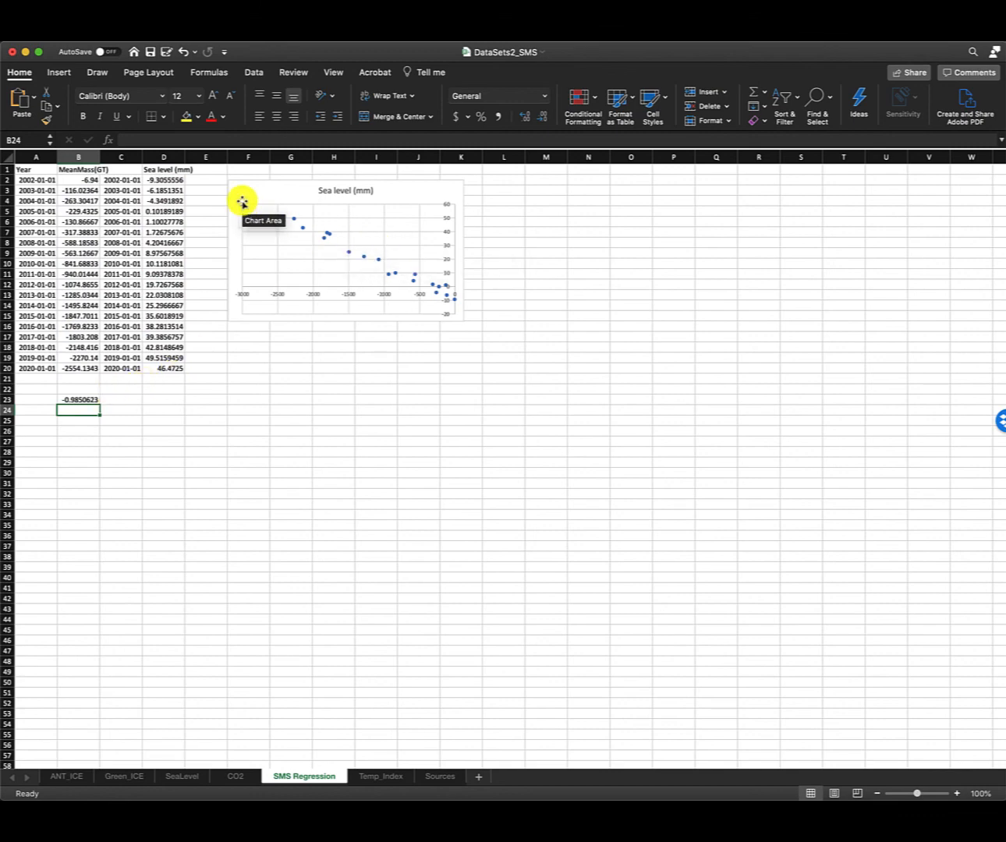
Add a linear trendline to the sea level scatter chart
{"action": "left_click", "coordinate": [353, 247]}
{"action": "left_click", "coordinate": [336, 236]}
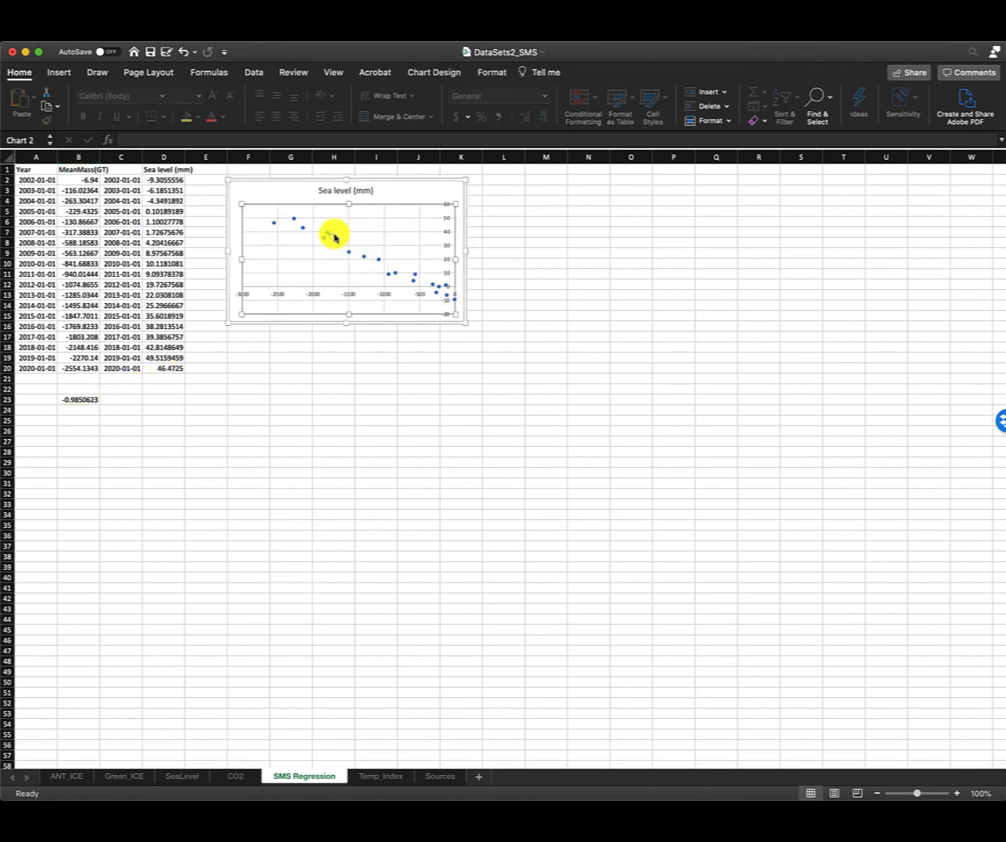
{"action": "left_click", "coordinate": [437, 73]}
{"action": "left_click", "coordinate": [38, 100]}
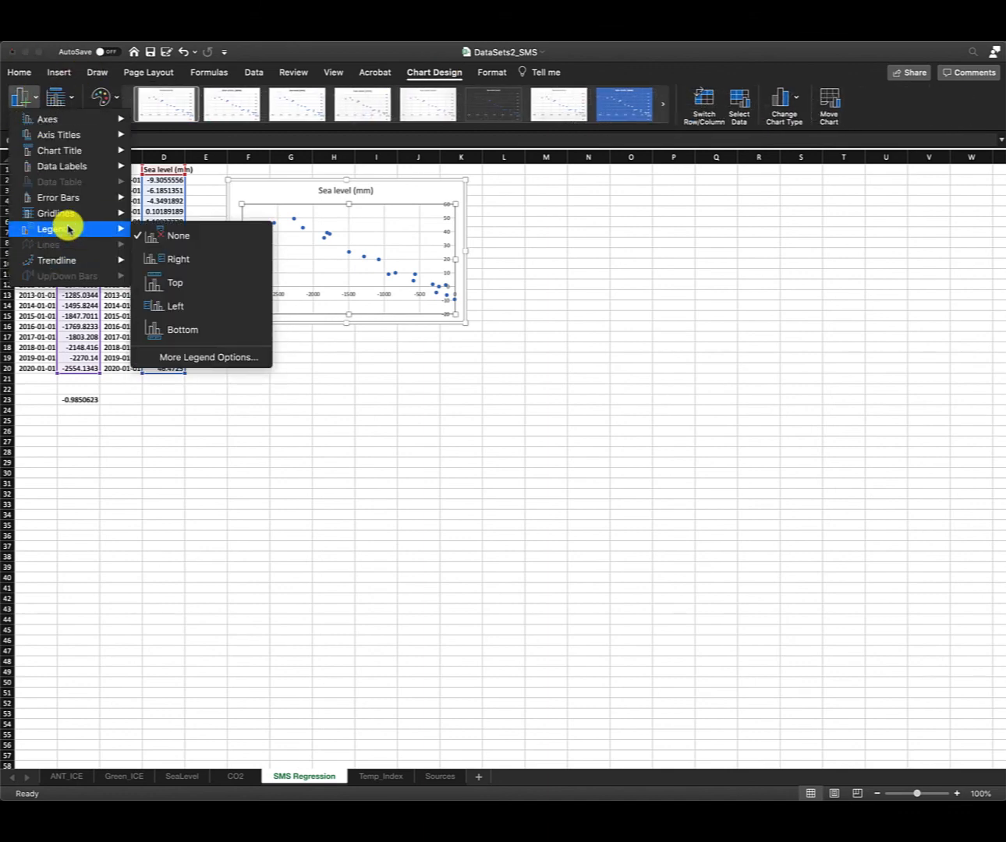
{"action": "mouse_move", "coordinate": [78, 264]}
{"action": "left_click", "coordinate": [210, 293]}
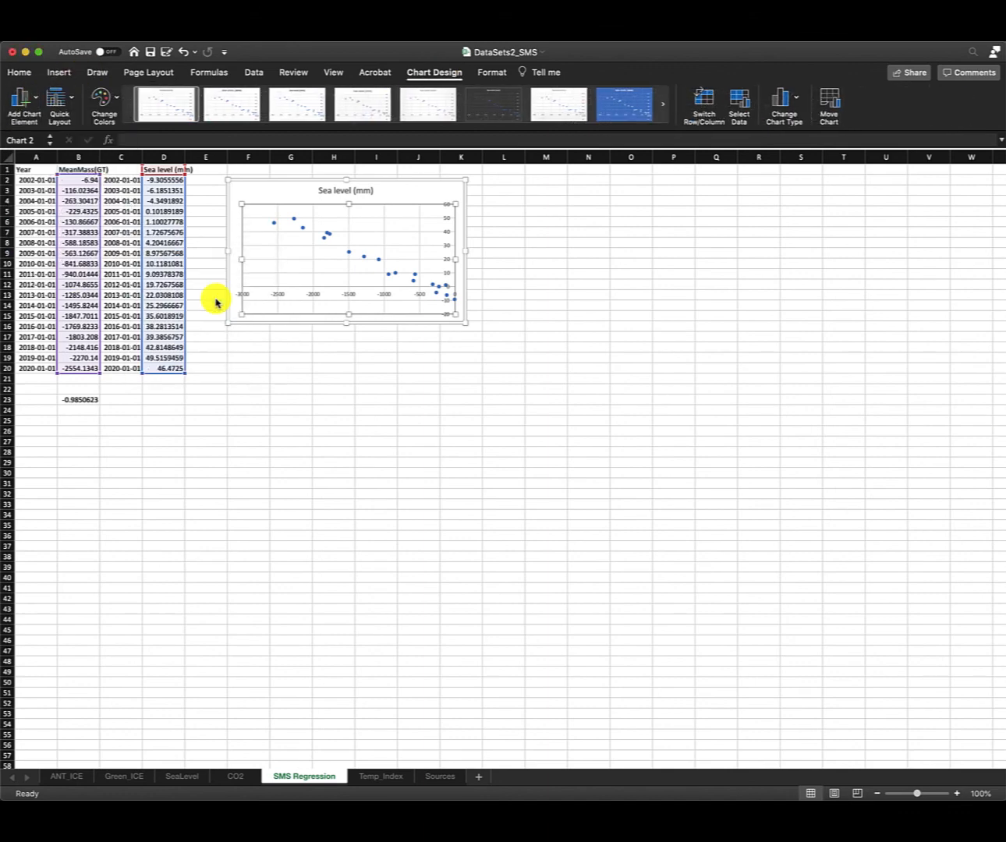
Format the trendline to display its equation and R-squared value on the chart
{"action": "left_click", "coordinate": [330, 240]}
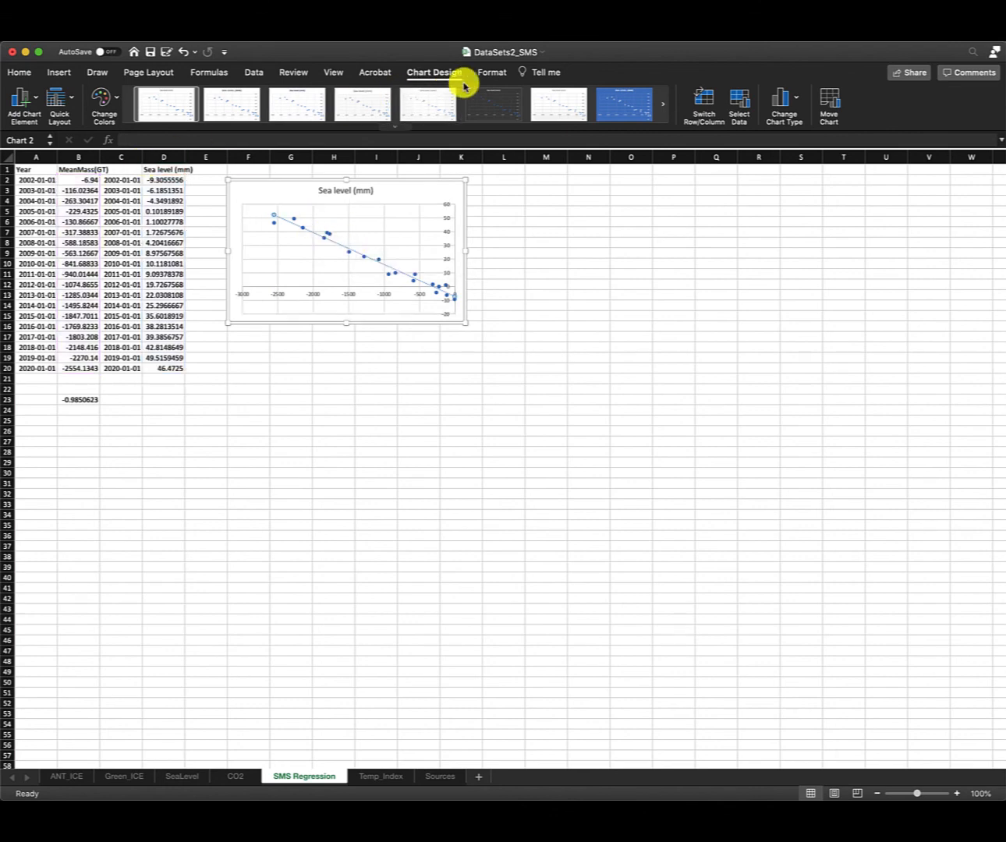
{"action": "left_click", "coordinate": [485, 74]}
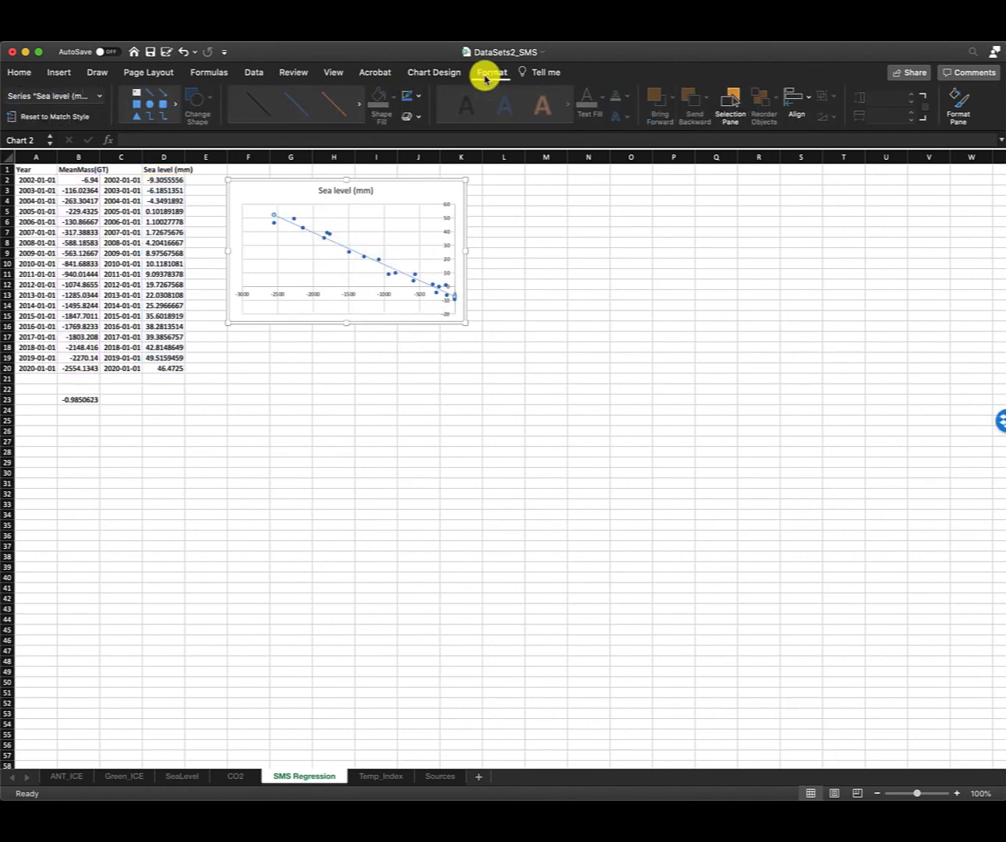
{"action": "left_click", "coordinate": [962, 105]}
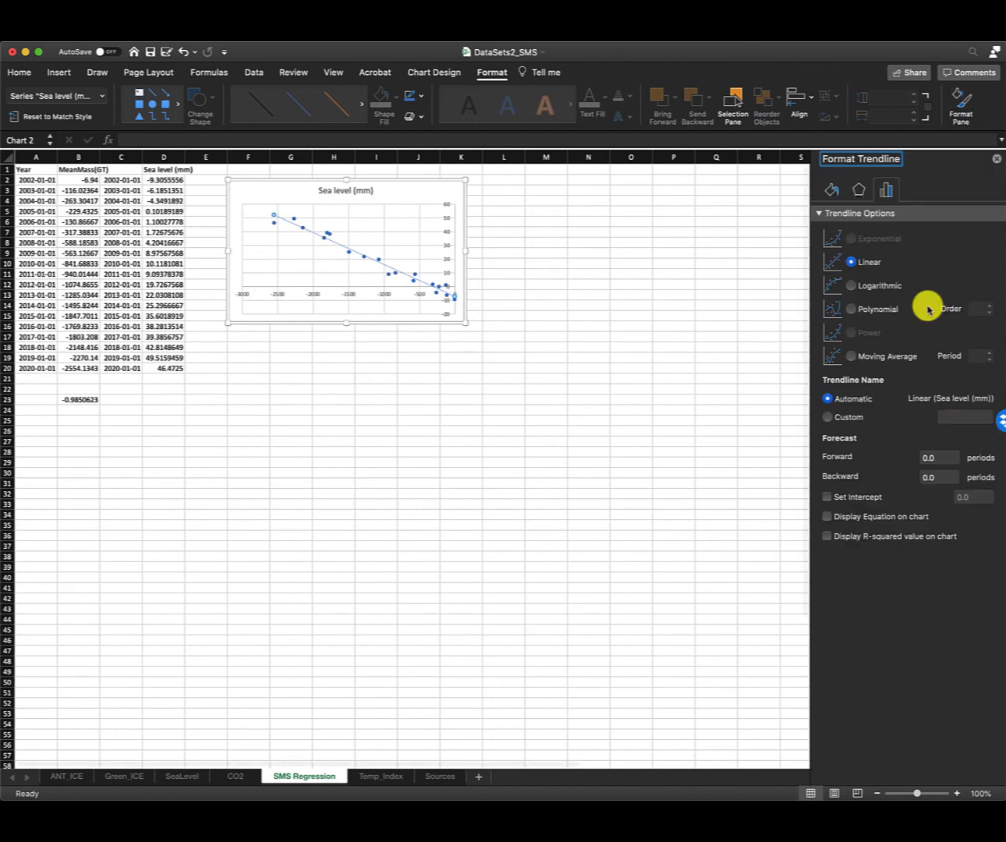
{"action": "left_click", "coordinate": [864, 519]}
{"action": "left_click", "coordinate": [870, 537]}
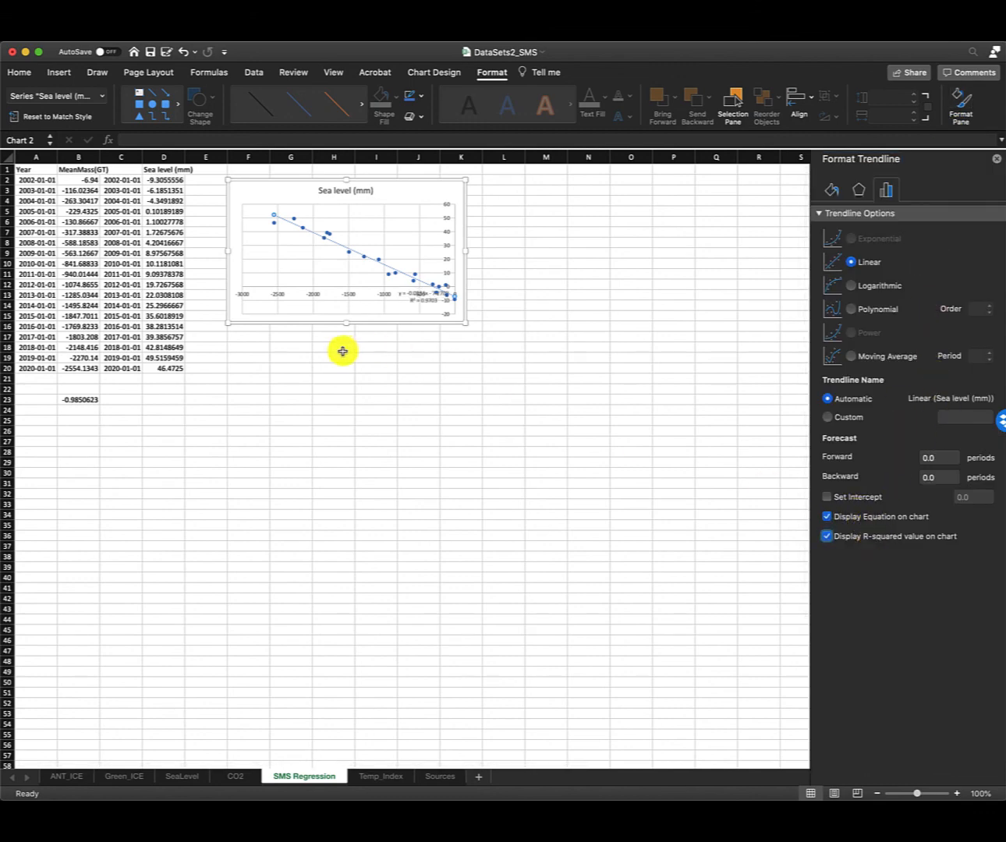
Move the trendline equation label to the clear area below the line's upper end, and deselect the chart
{"action": "left_click_drag", "start_coordinate": [412, 296], "coordinate": [294, 265]}
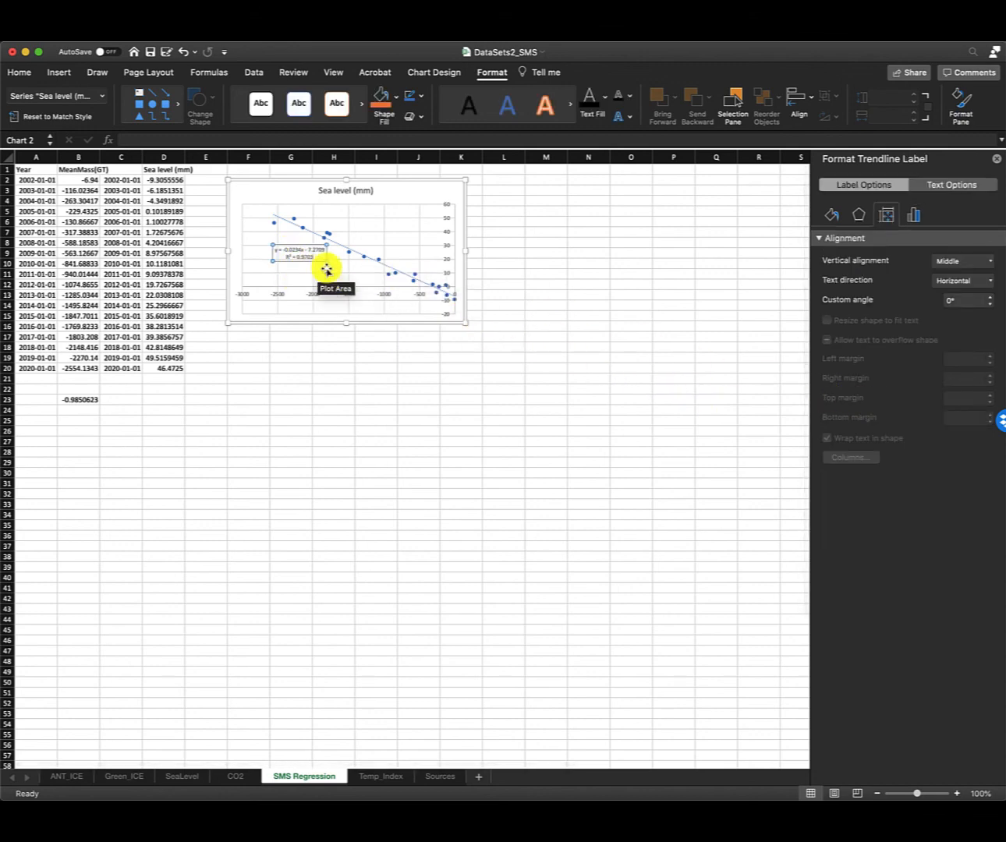
{"action": "left_click_drag", "start_coordinate": [313, 262], "coordinate": [310, 263]}
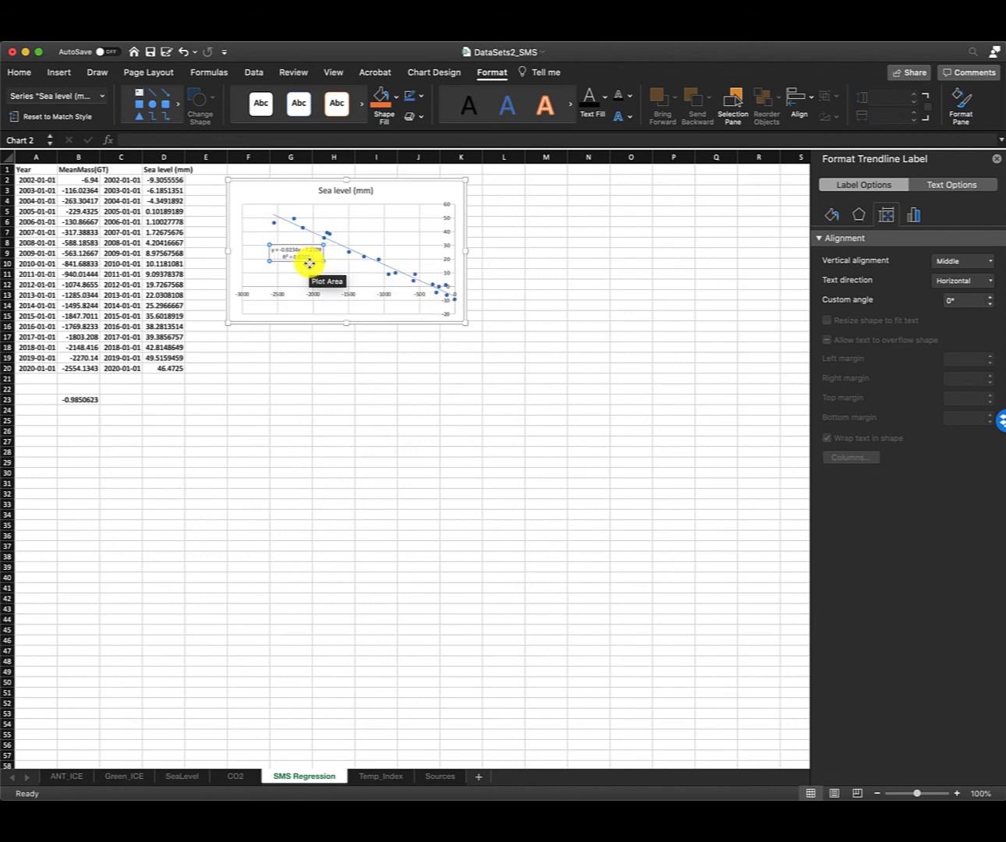
{"action": "left_click", "coordinate": [494, 327]}
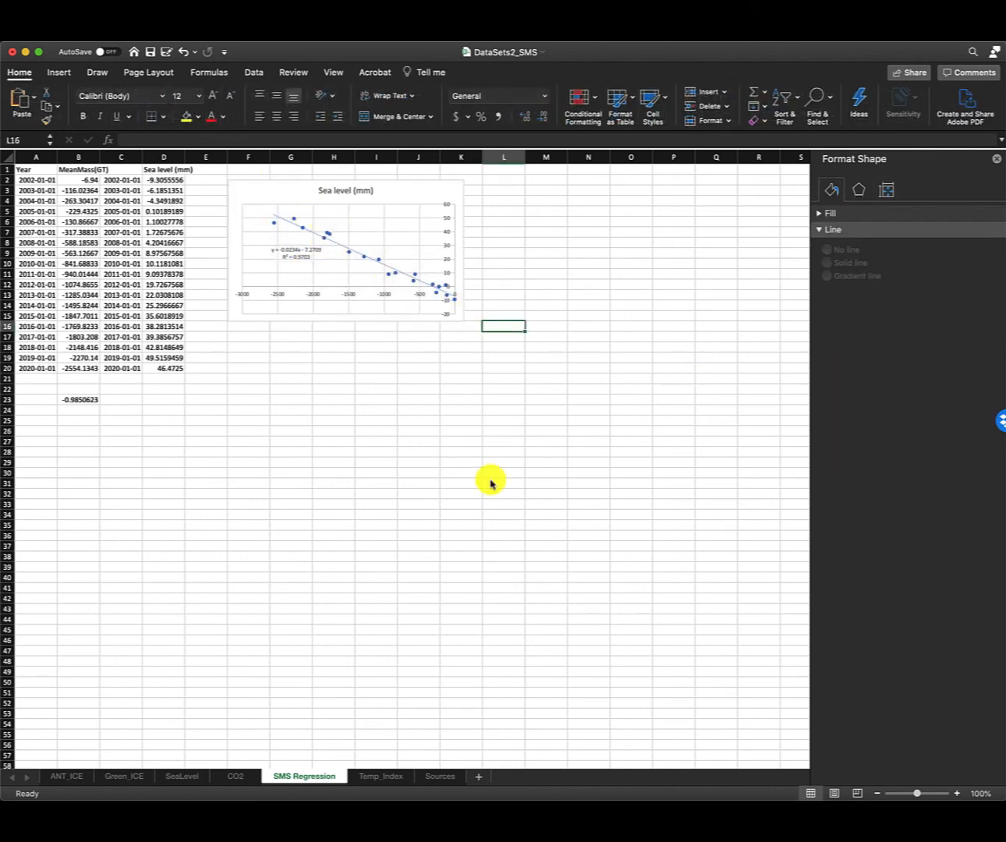
Review the correlation formula in B23 and the first year and mass entries in A2, C2 and B2
{"action": "left_click", "coordinate": [84, 399]}
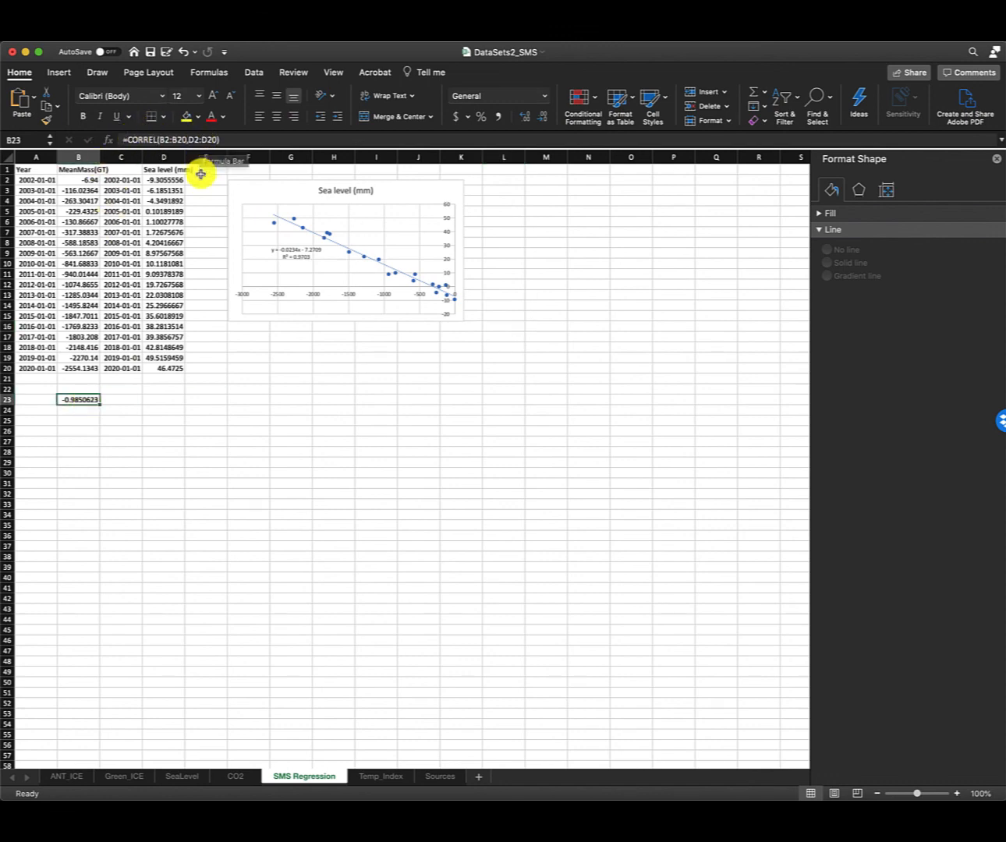
{"action": "left_click", "coordinate": [43, 182]}
{"action": "left_click", "coordinate": [126, 181]}
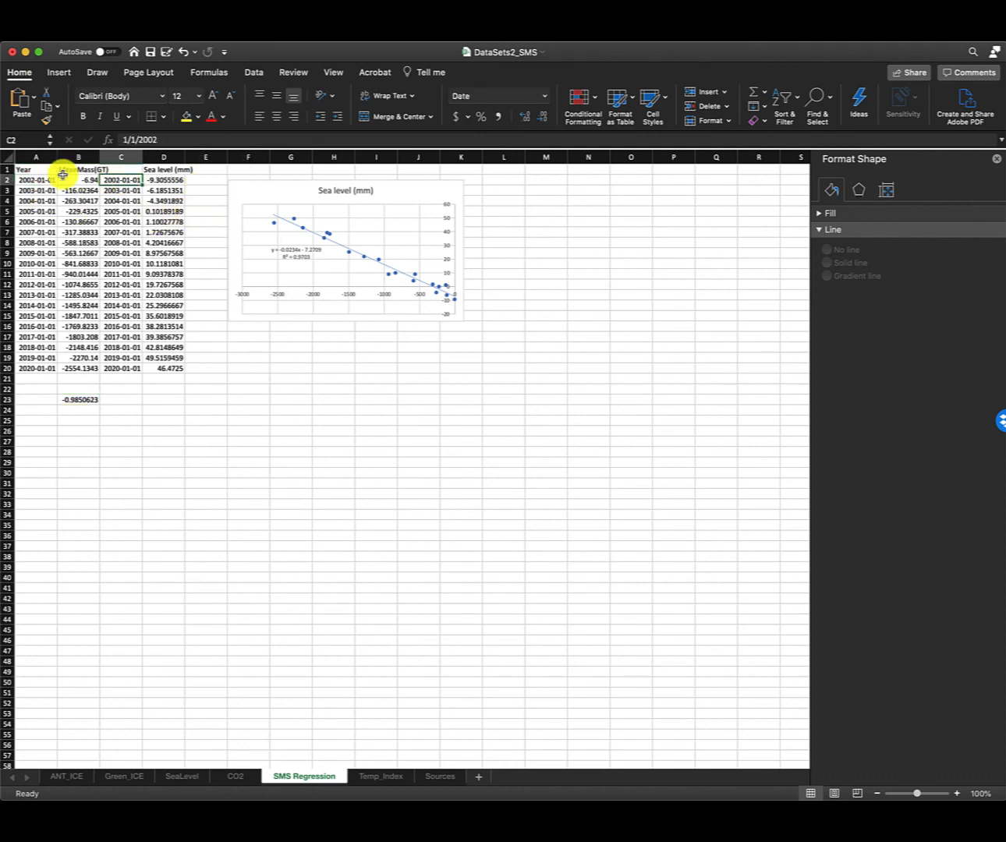
{"action": "left_click", "coordinate": [74, 180]}
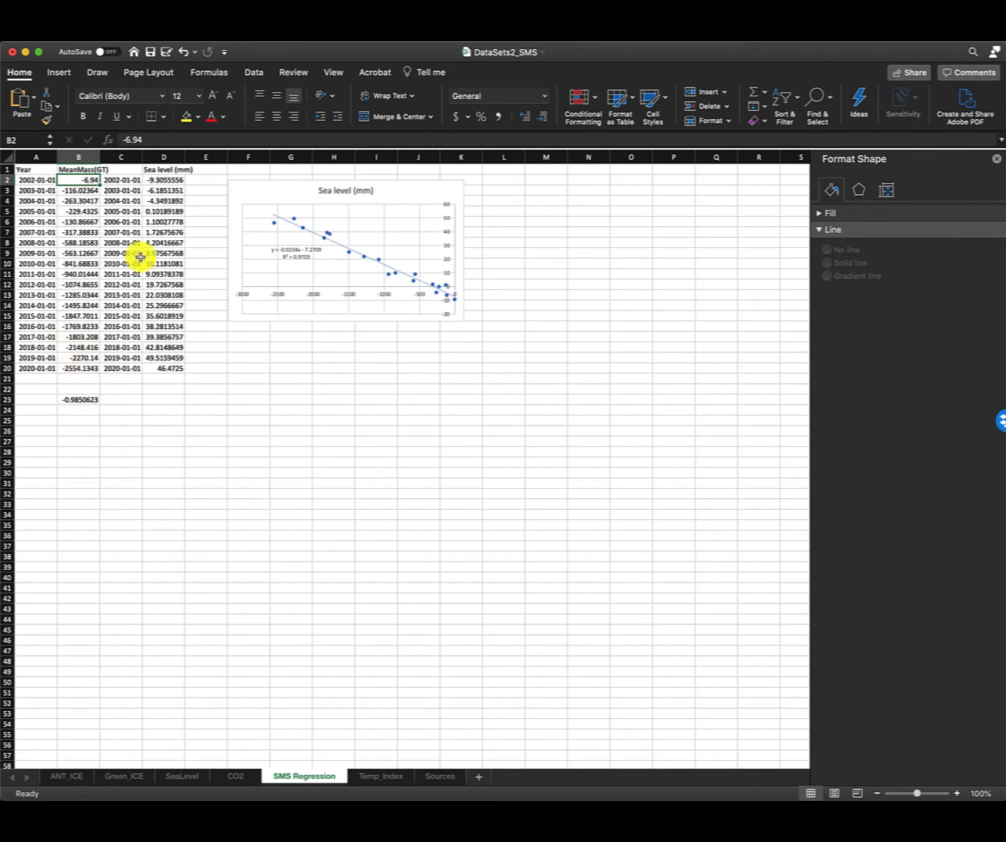